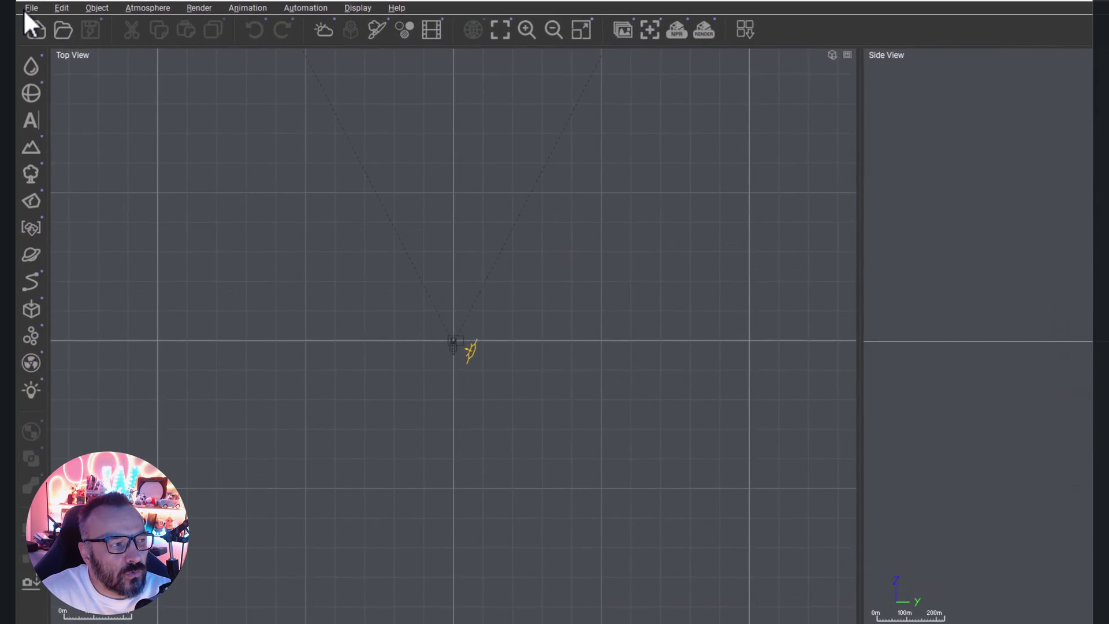
click(38, 4)
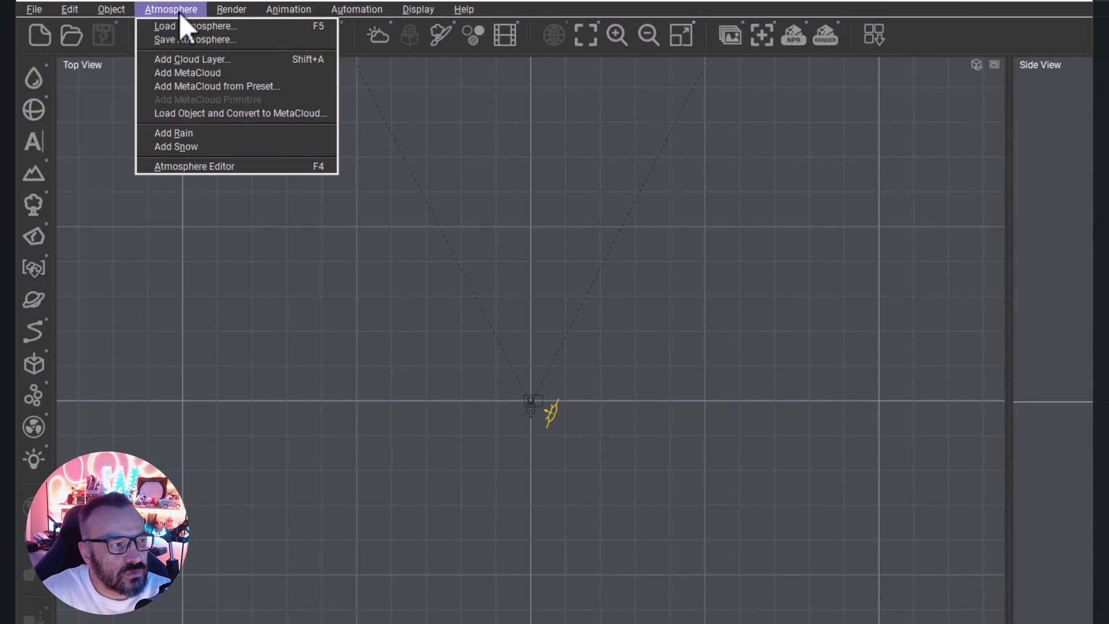
mouse_move(288, 17)
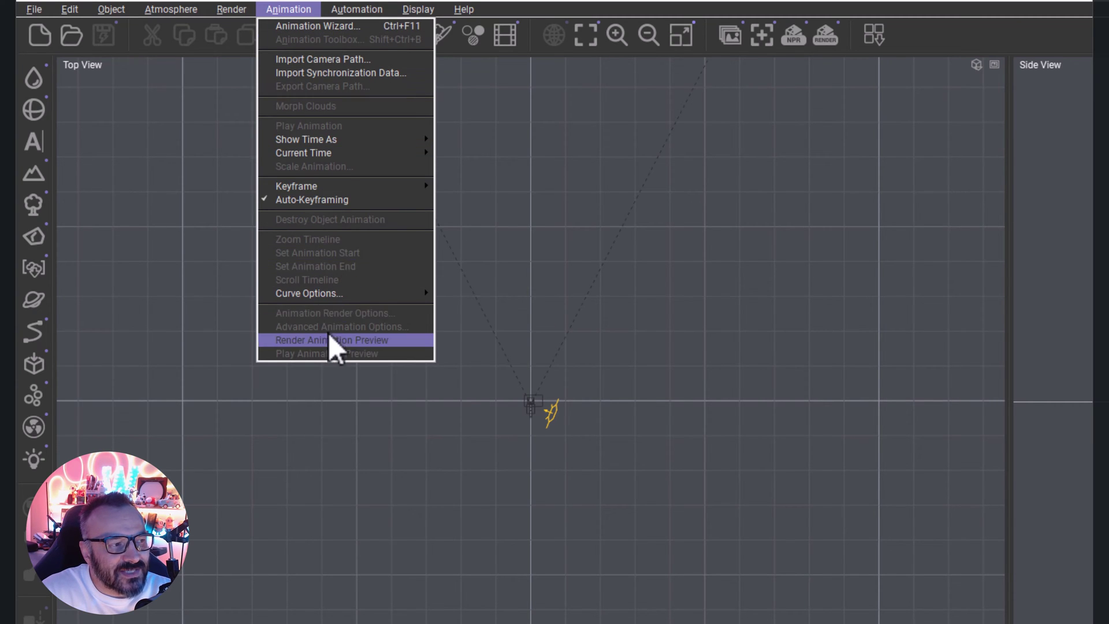
mouse_move(251, 5)
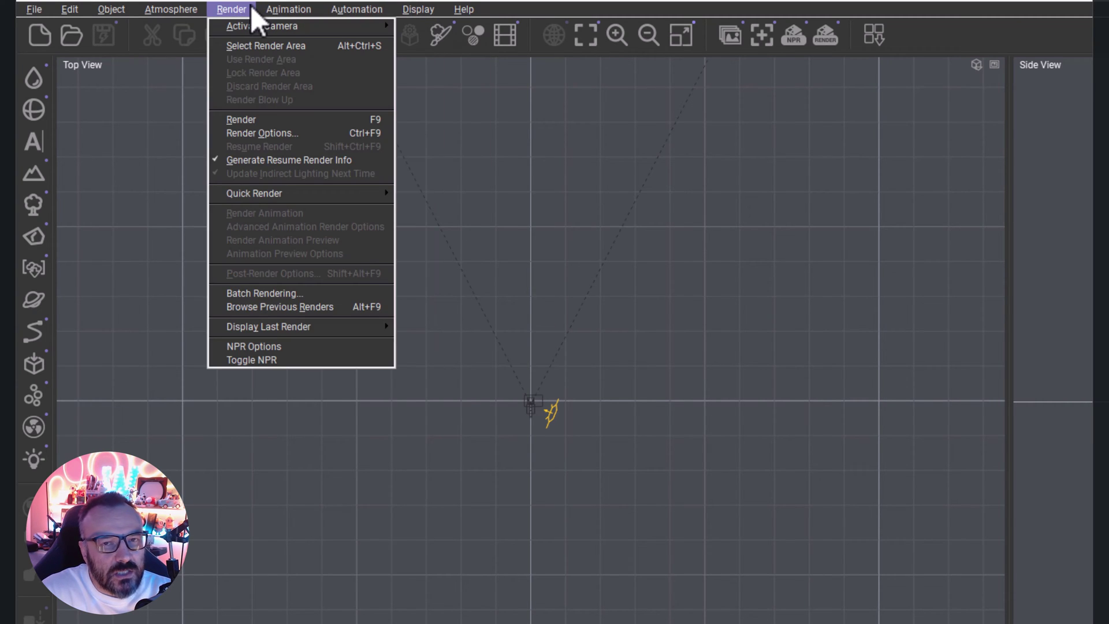
click(708, 228)
right_click(692, 250)
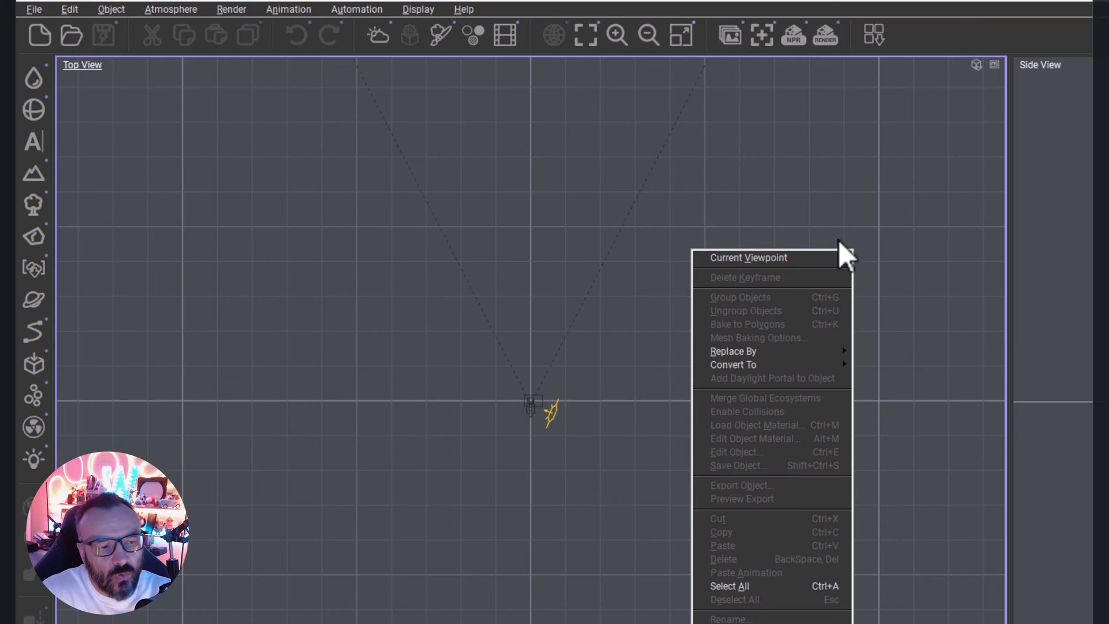
click(884, 198)
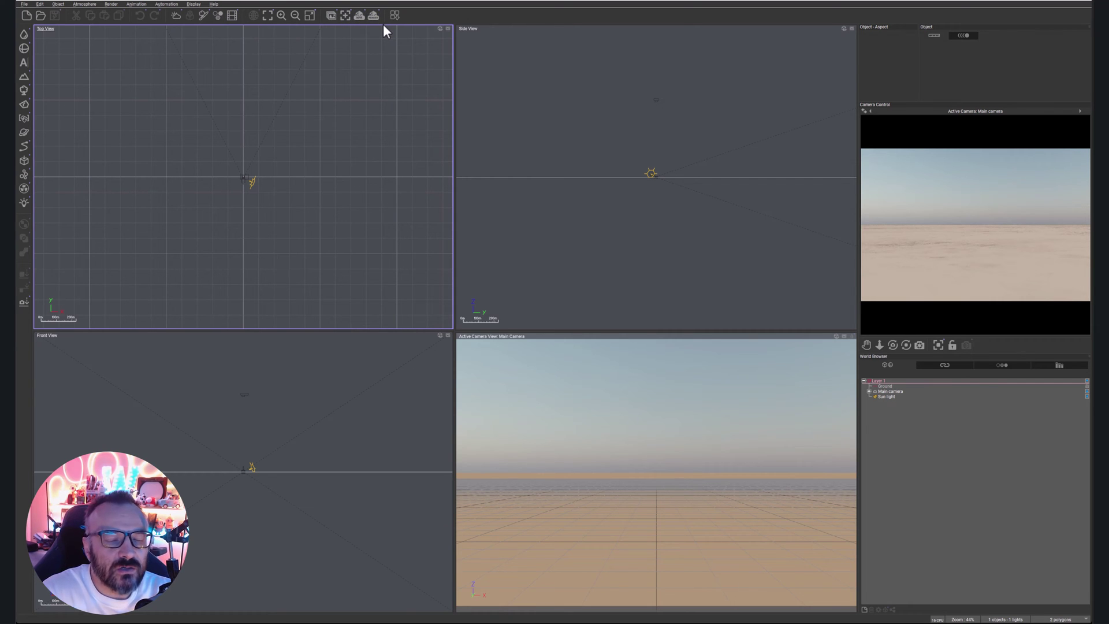
click(22, 175)
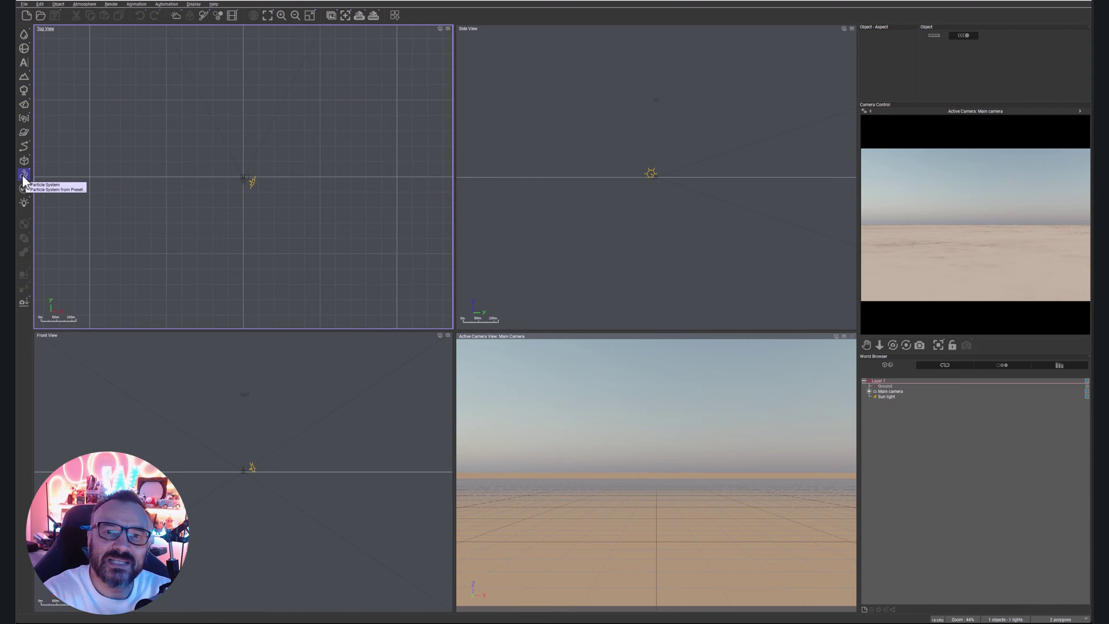
click(22, 174)
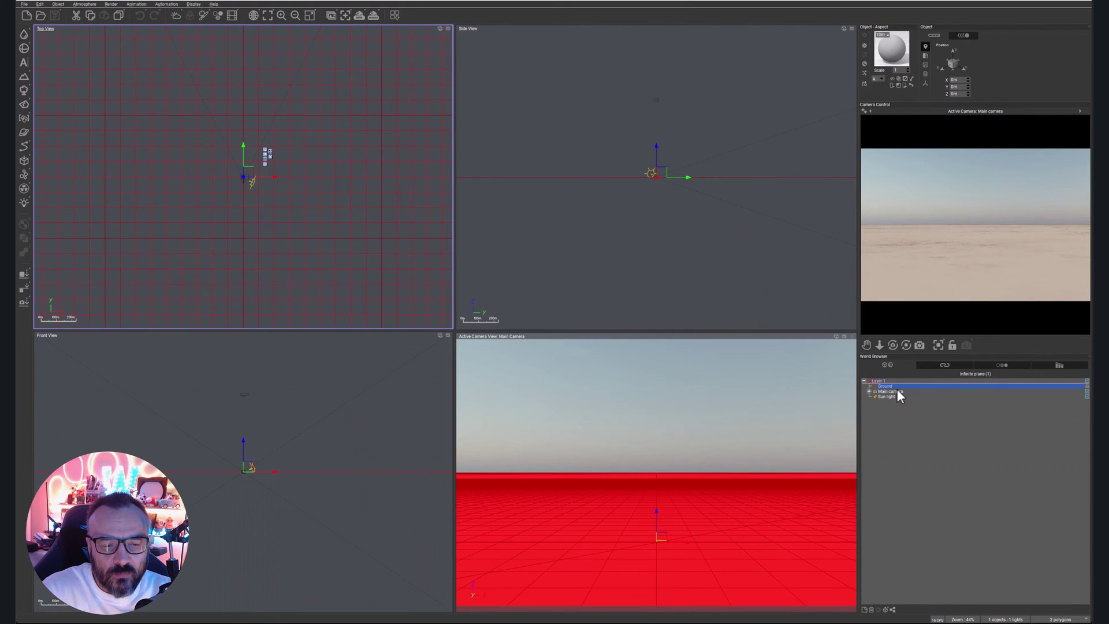
Select the main camera and the sun light in turn to examine their properties.
click(898, 391)
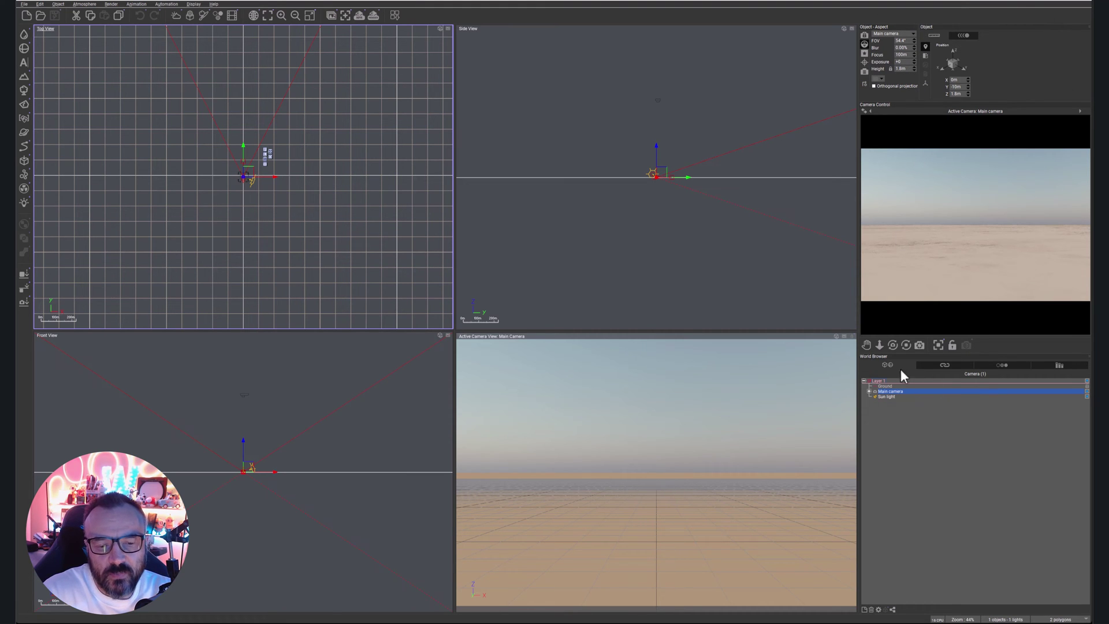
click(886, 397)
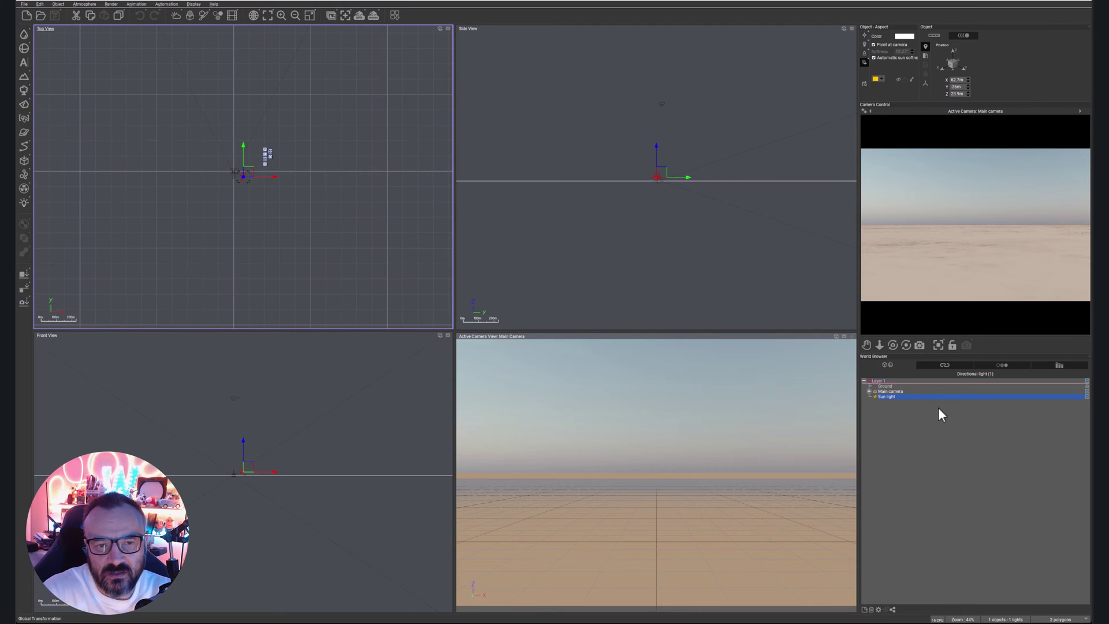
right_click(946, 258)
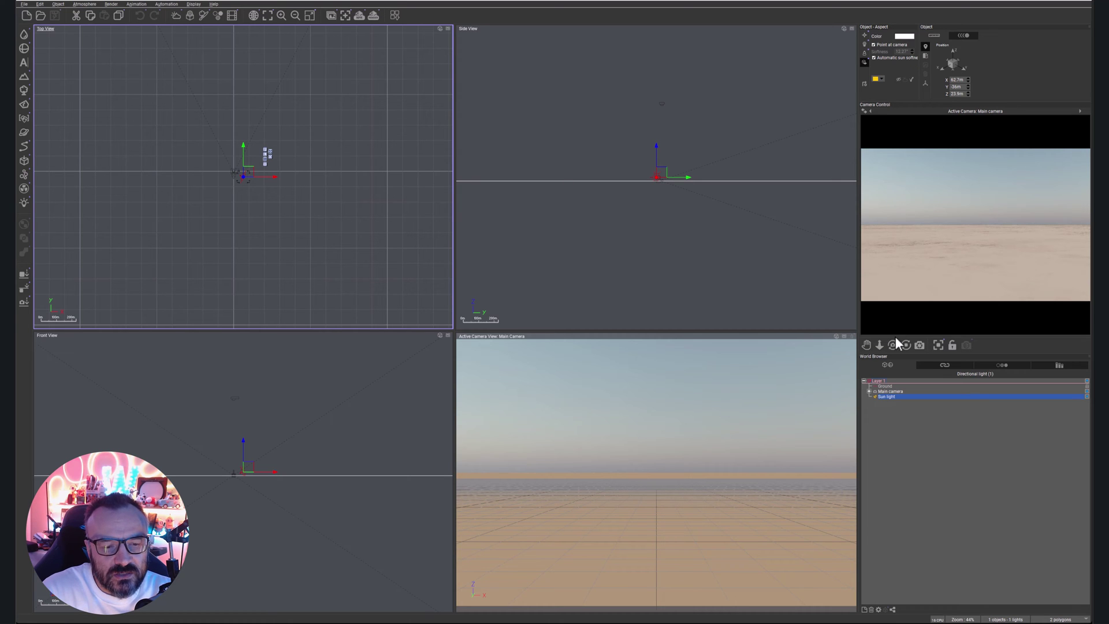
Move the main camera in the Side View, raising it to a height of about 21 m.
mouse_move(892, 345)
mouse_down()
mouse_move(891, 329)
mouse_move(889, 342)
mouse_up()
scroll(680, 183, up, 10)
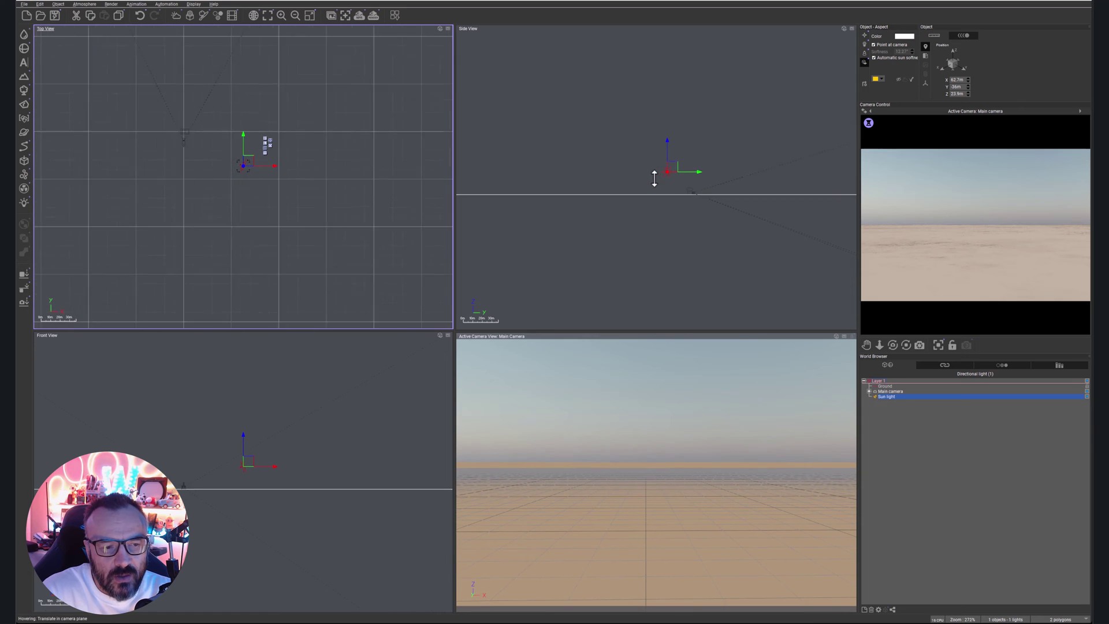
right_drag(688, 141, 639, 191)
click(633, 184)
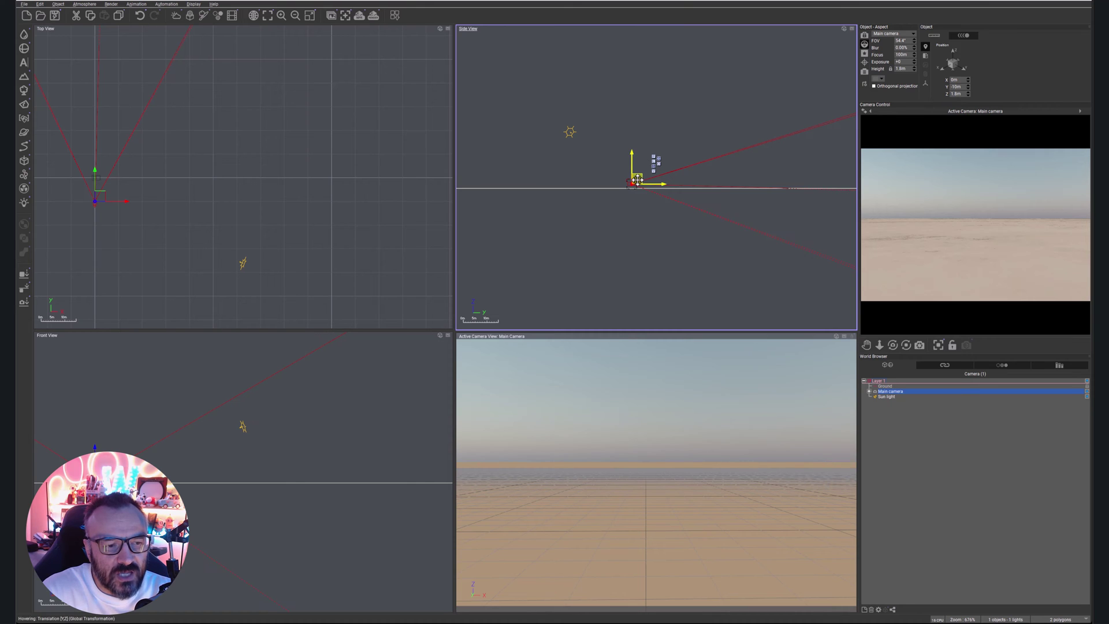
mouse_move(636, 163)
mouse_down()
mouse_move(635, 123)
mouse_move(690, 156)
mouse_move(537, 144)
mouse_move(643, 153)
mouse_up()
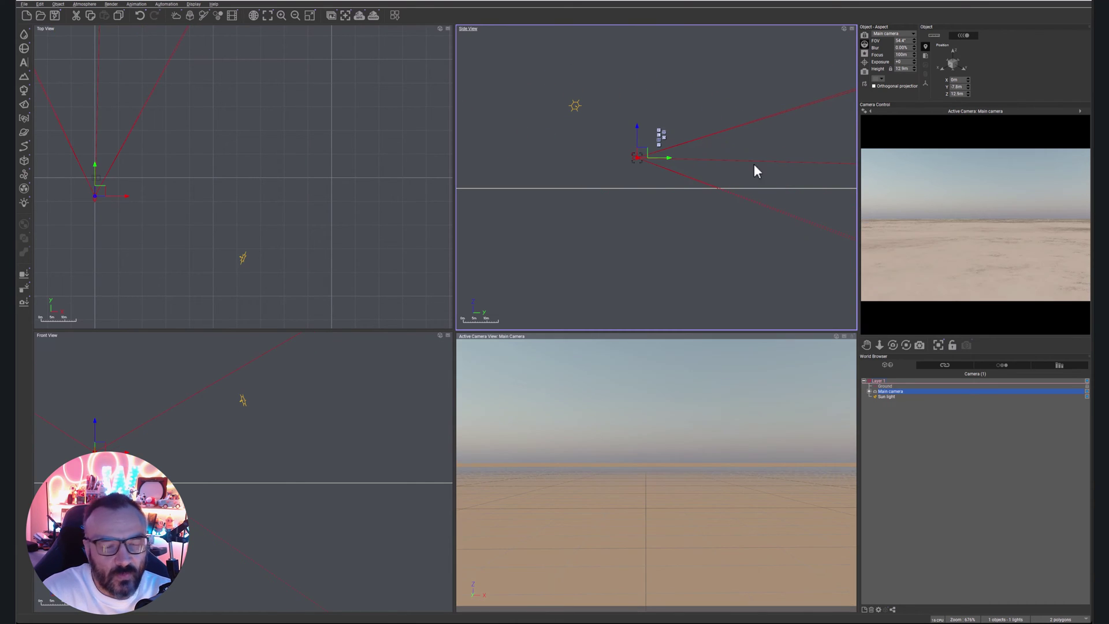
drag(643, 155, 628, 155)
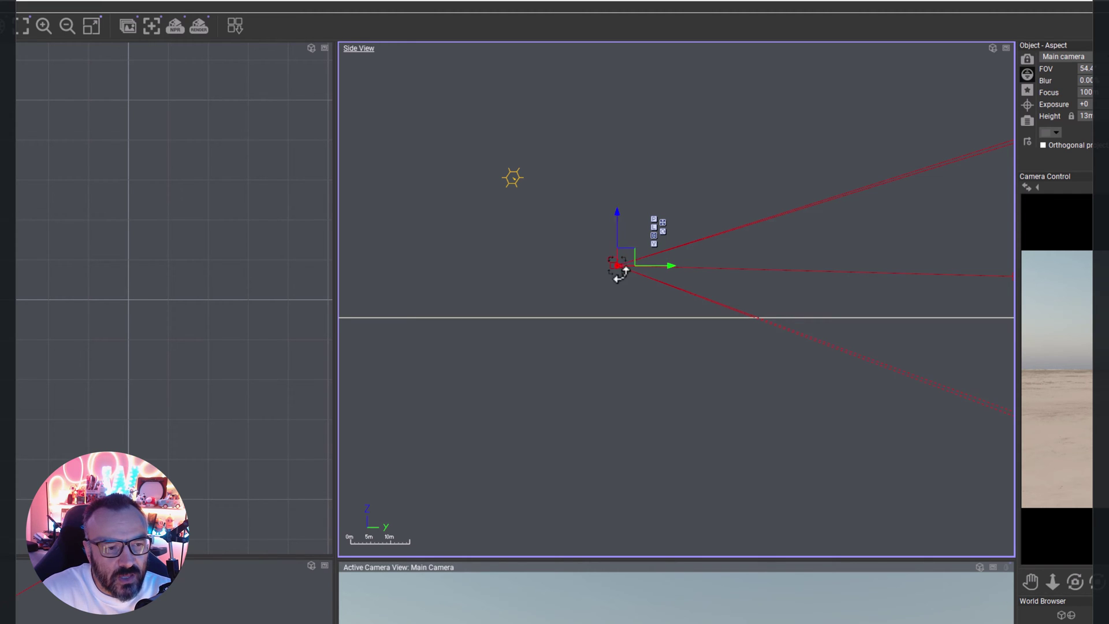
drag(619, 213, 669, 185)
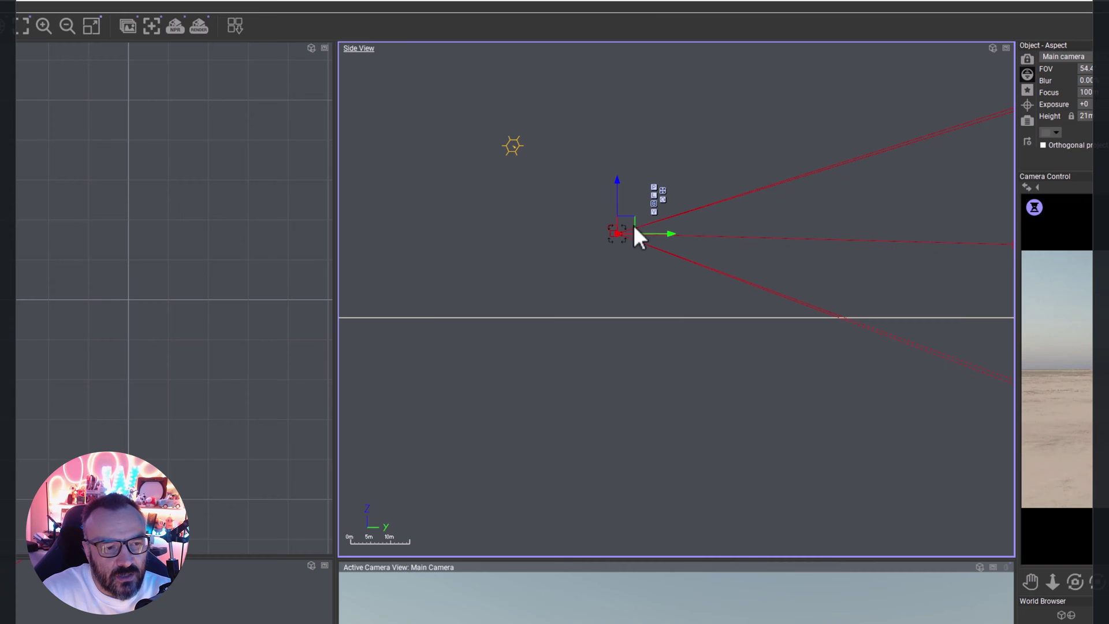
mouse_move(614, 240)
mouse_down()
mouse_move(600, 238)
mouse_move(614, 240)
mouse_up()
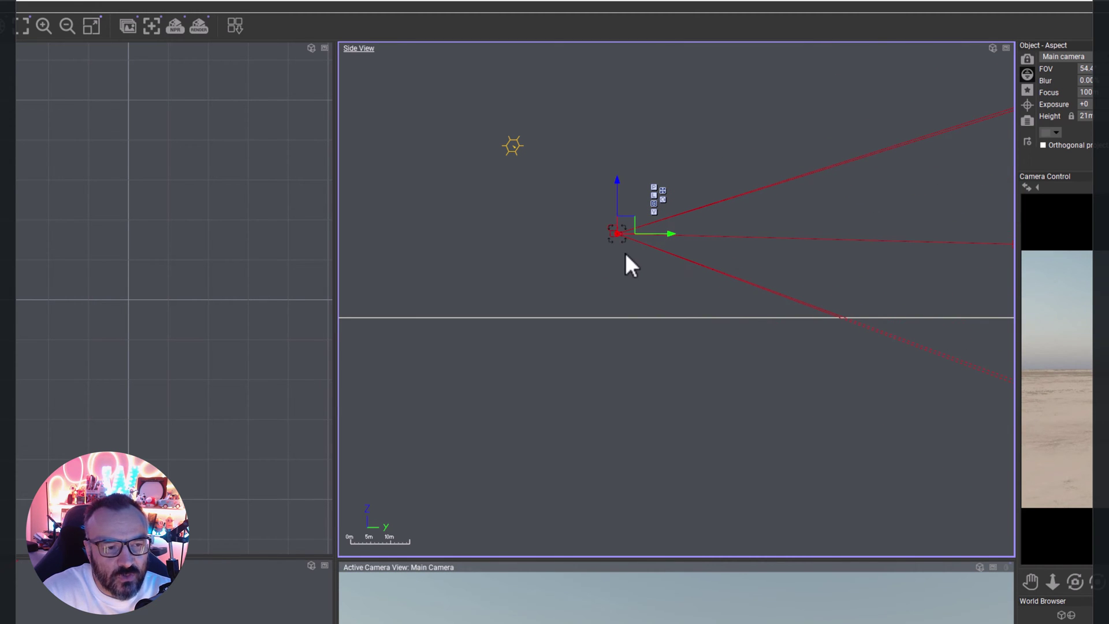
Show the camera's rotation gizmo, restore the move gizmo, and lower the camera to a height of about 11 m.
click(662, 200)
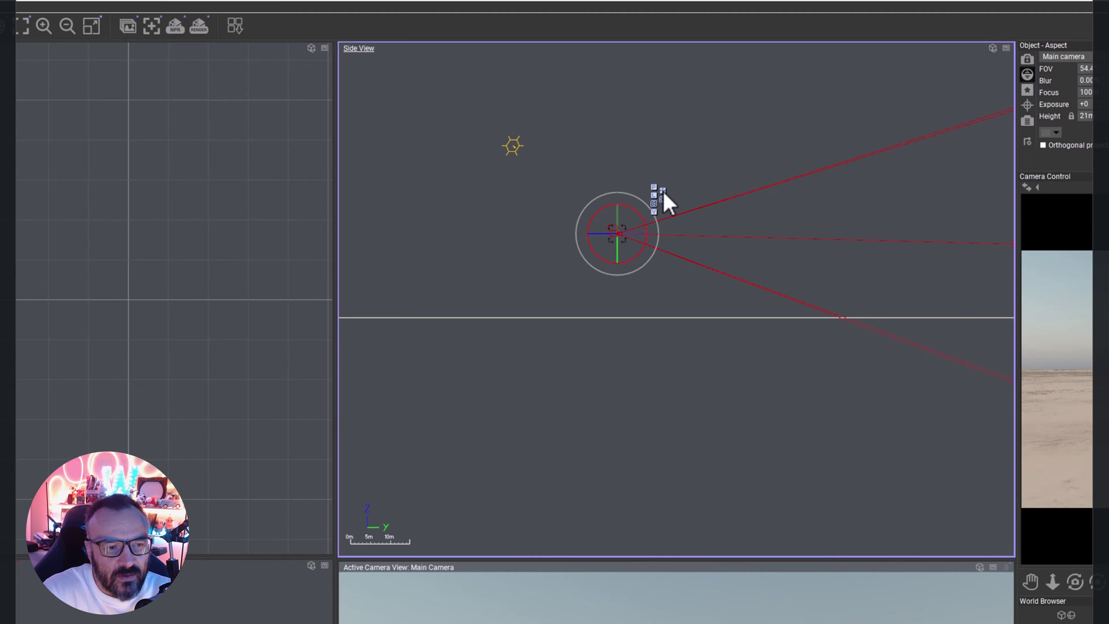
click(663, 190)
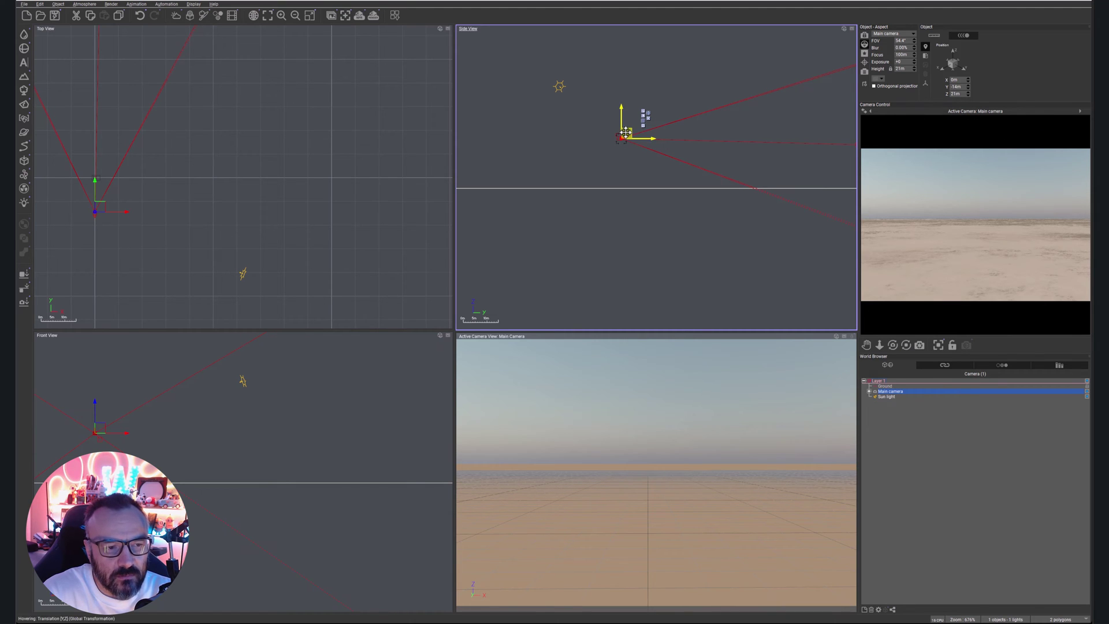
drag(624, 133, 622, 157)
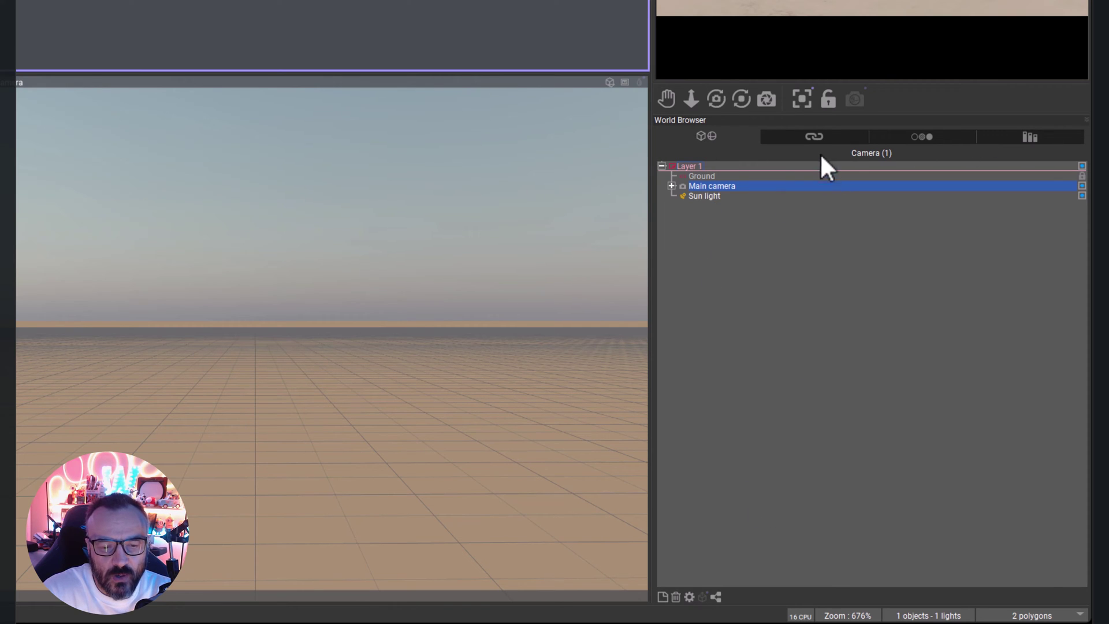
Examine the World Browser's links, materials and library lists, and return to its object list.
click(815, 138)
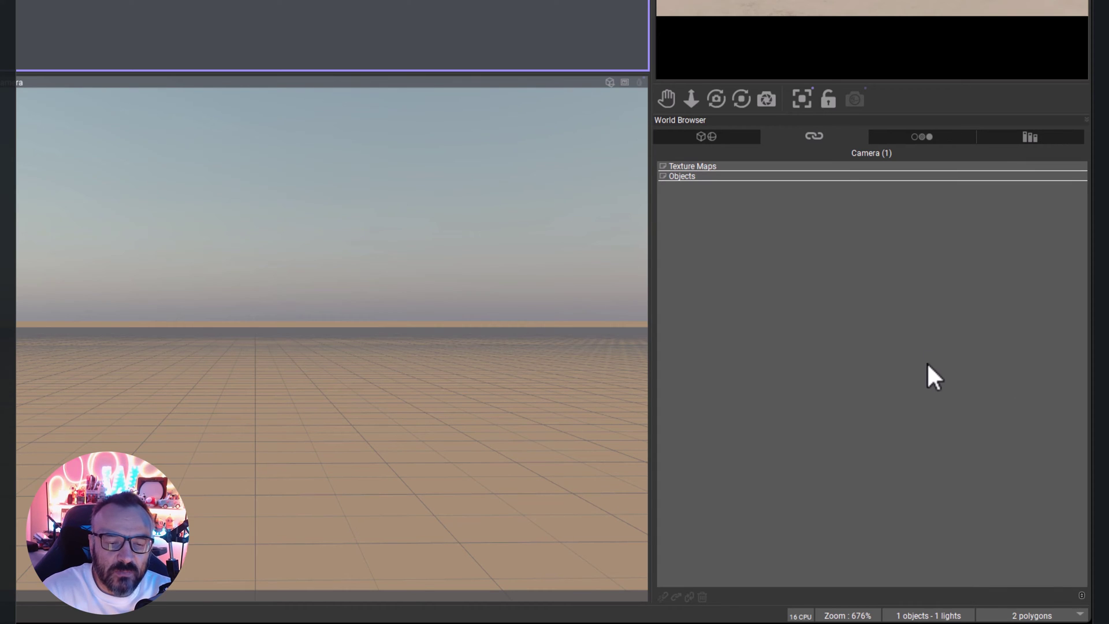
click(906, 137)
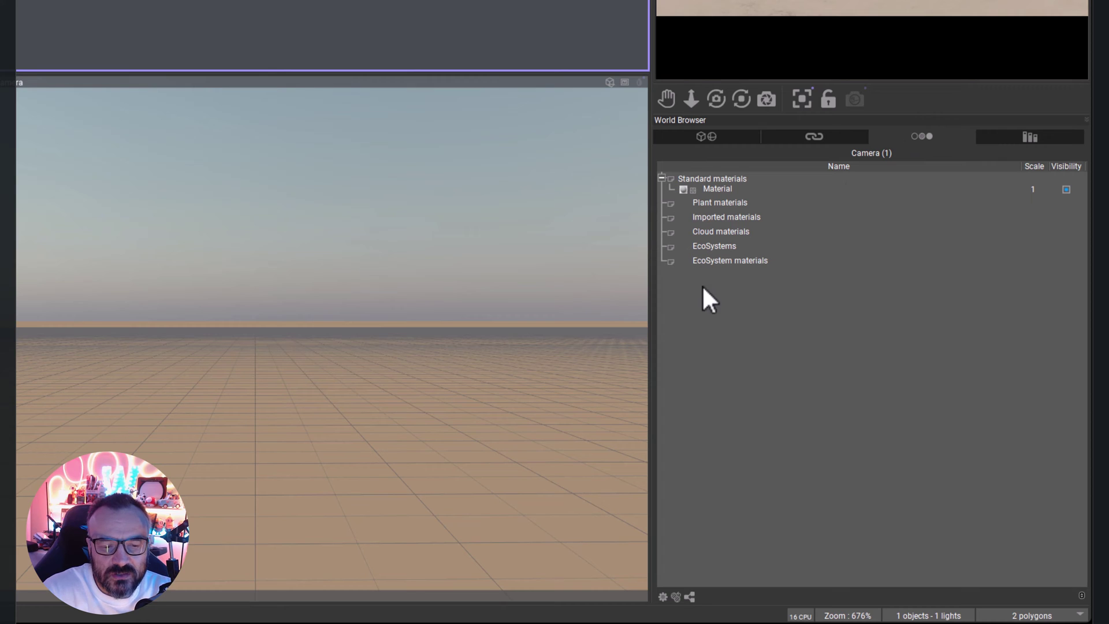
click(1017, 139)
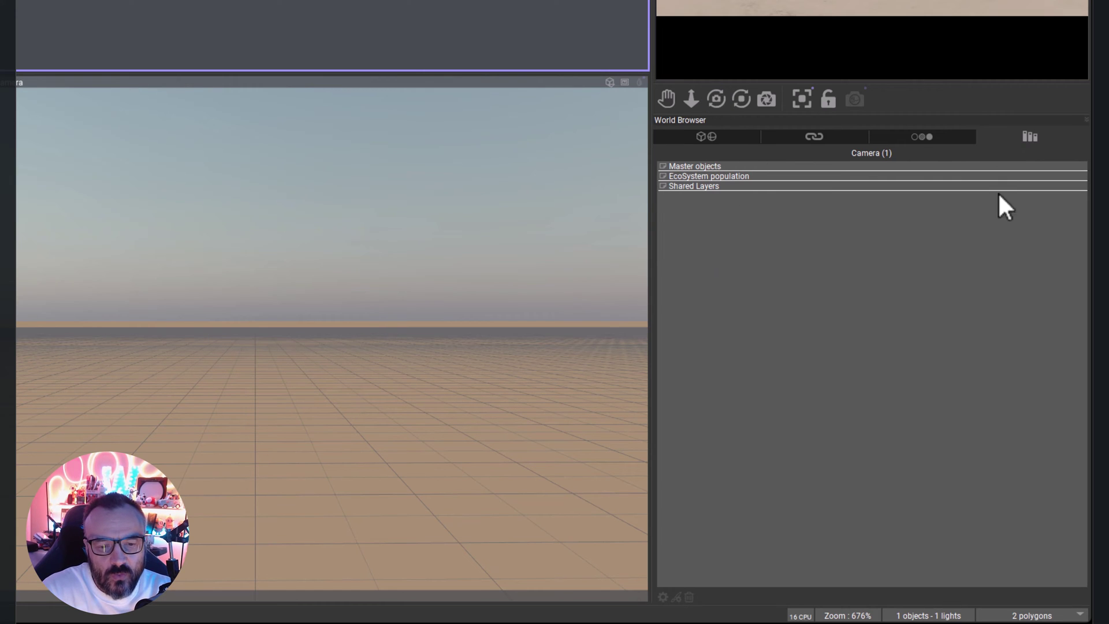
click(693, 140)
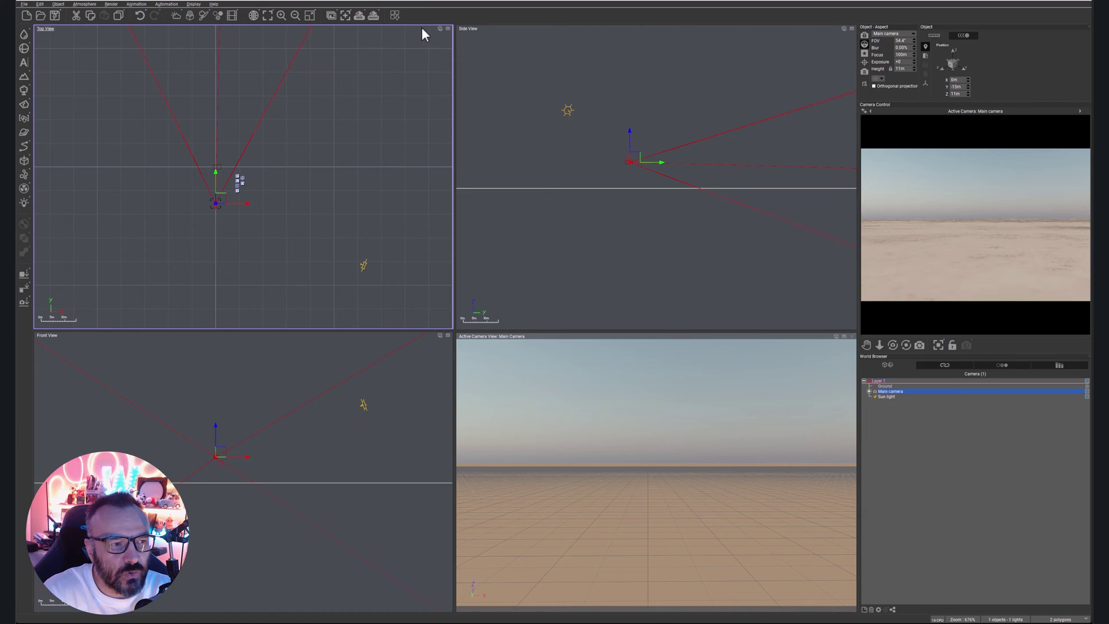
click(440, 32)
click(440, 28)
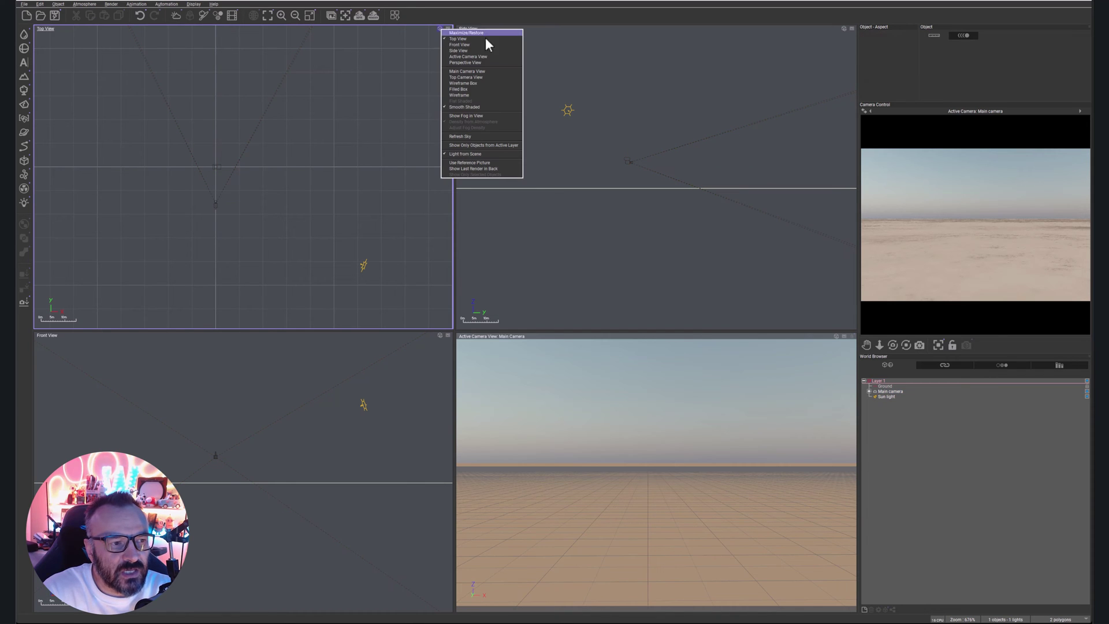
click(404, 170)
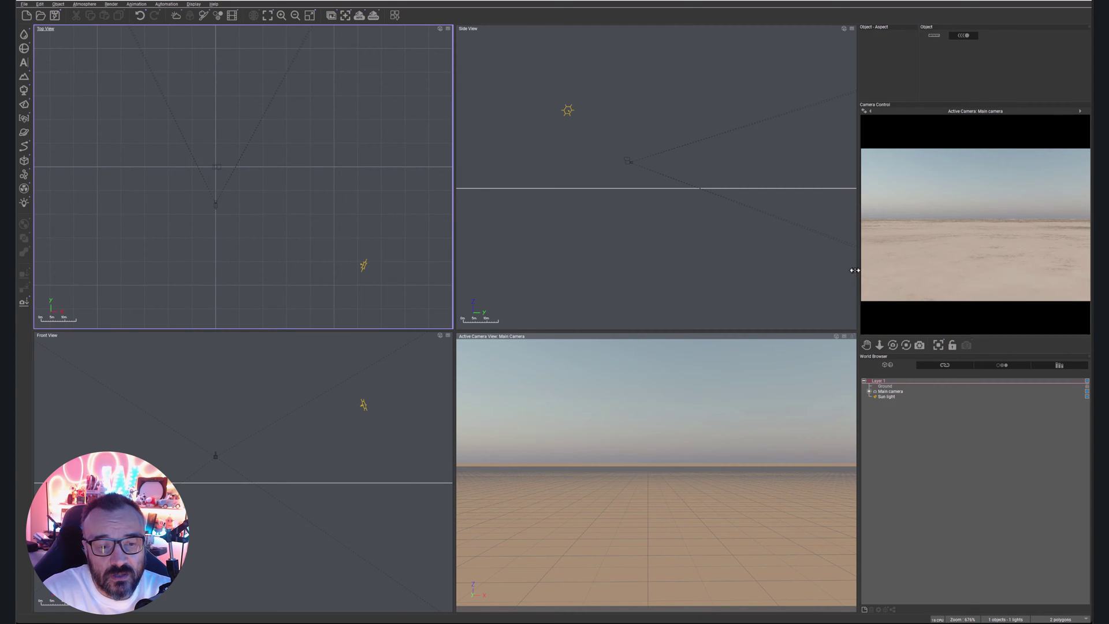
Adjust the divider between the viewports and the side panels, narrowing the panels and widening them again.
drag(854, 269, 961, 257)
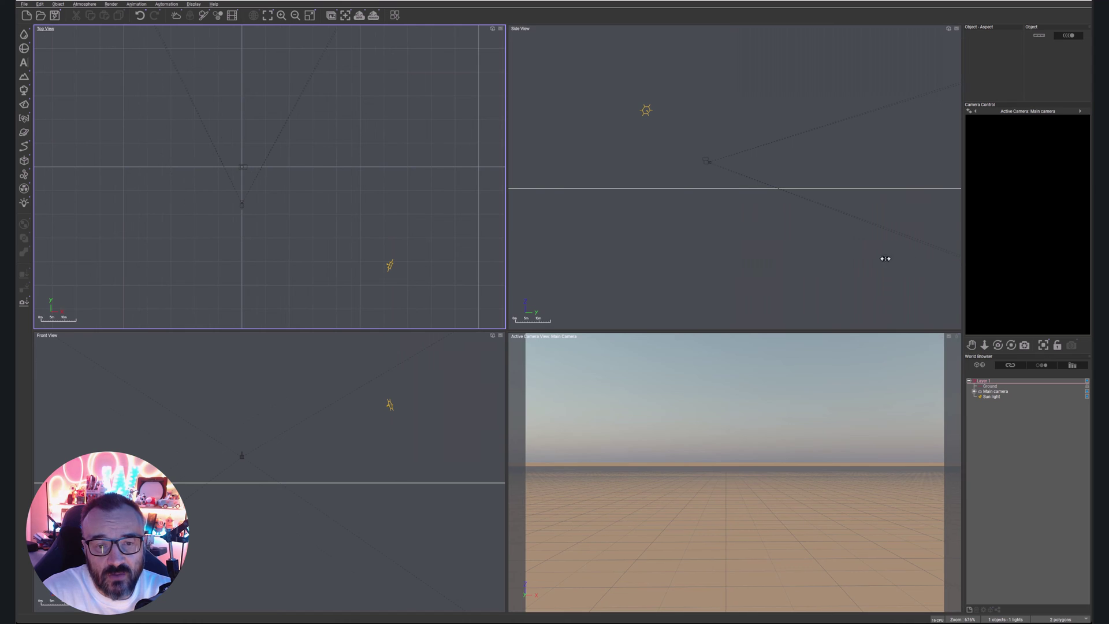
drag(885, 259, 849, 259)
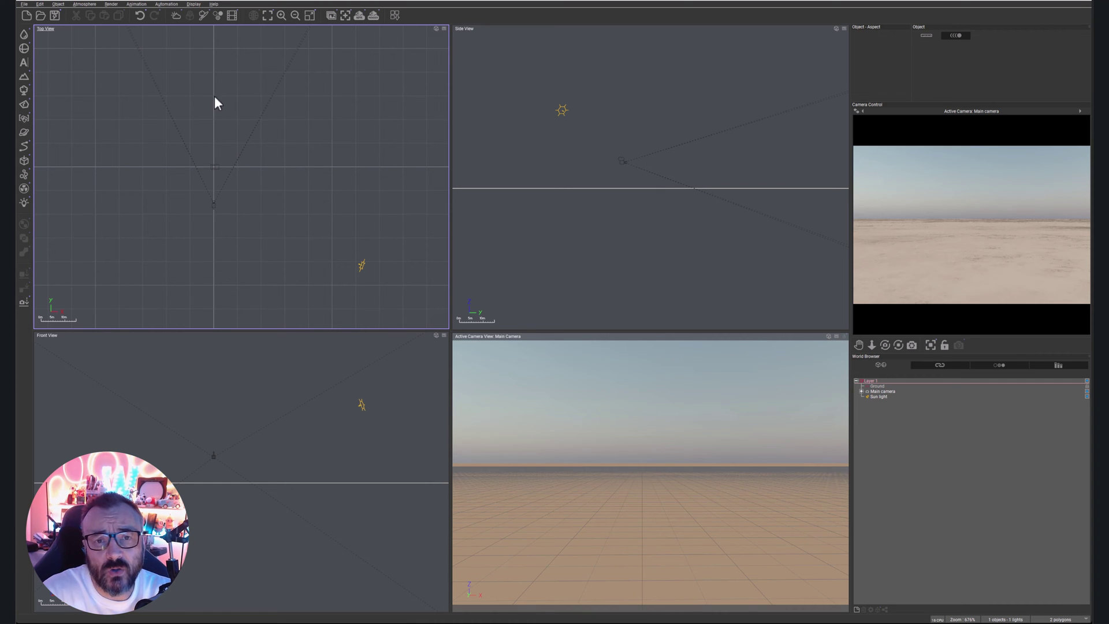
Examine the program options for scene, render, display, OpenGL, units and shortcuts, and return to the general options.
click(24, 4)
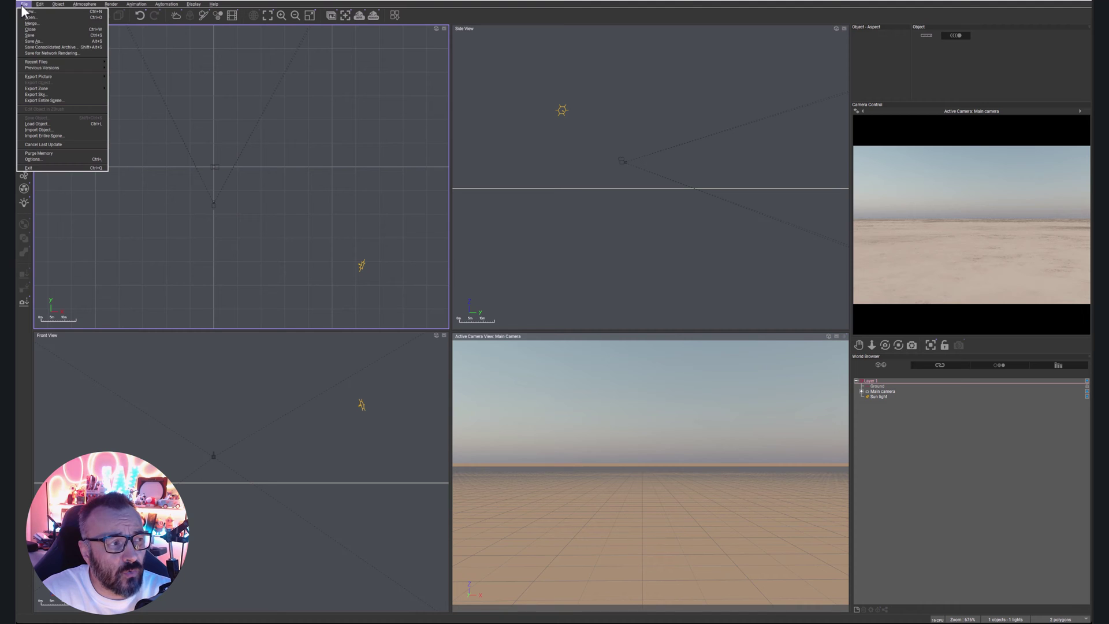
click(58, 160)
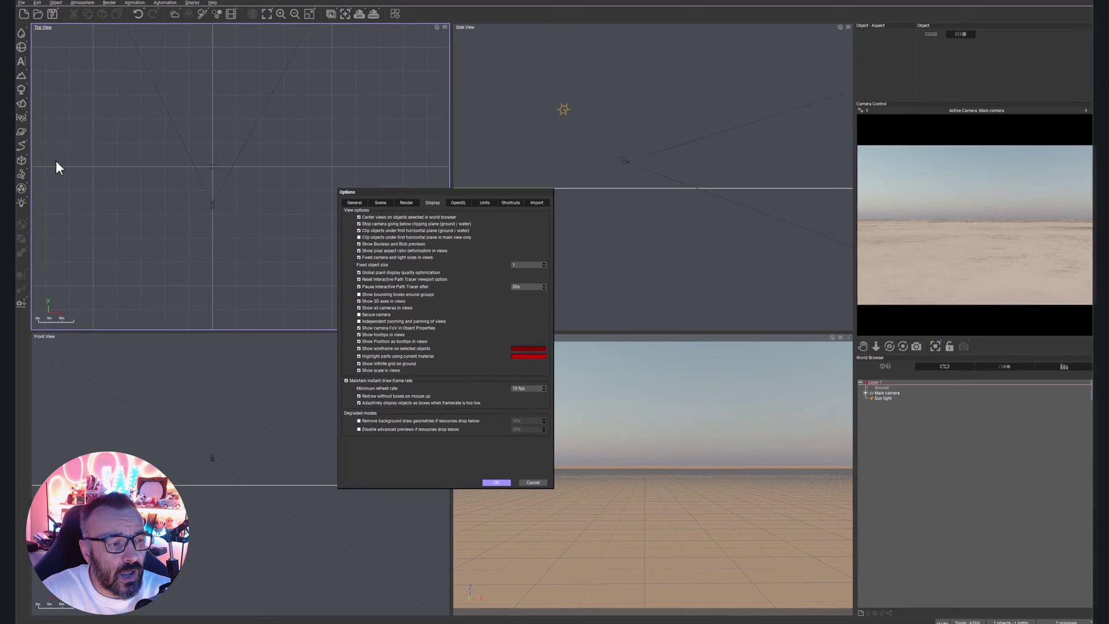
click(352, 205)
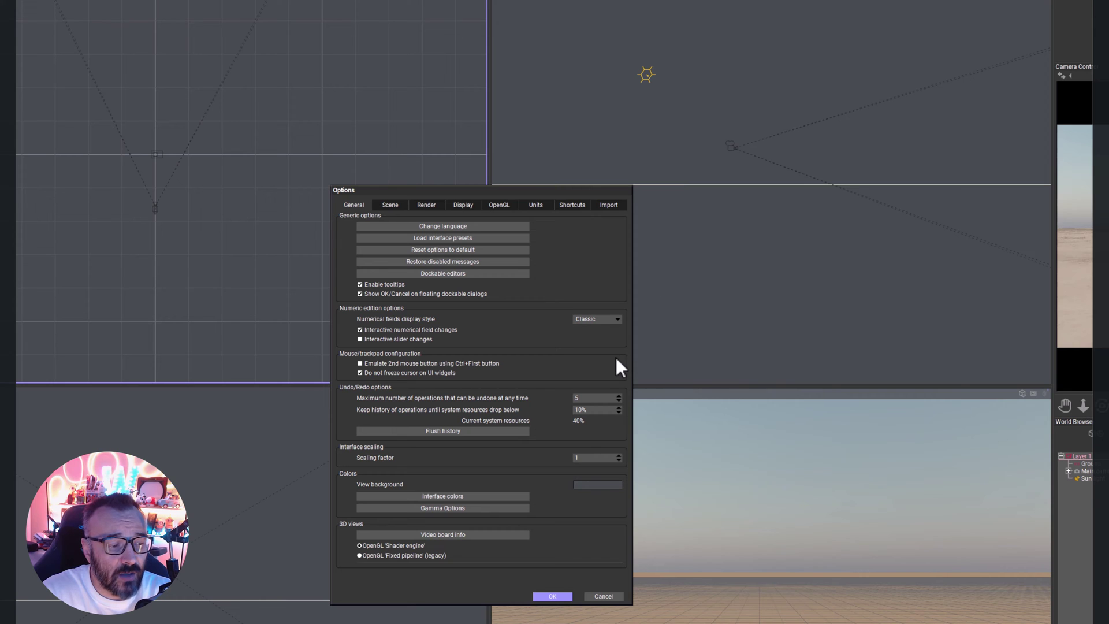
click(383, 207)
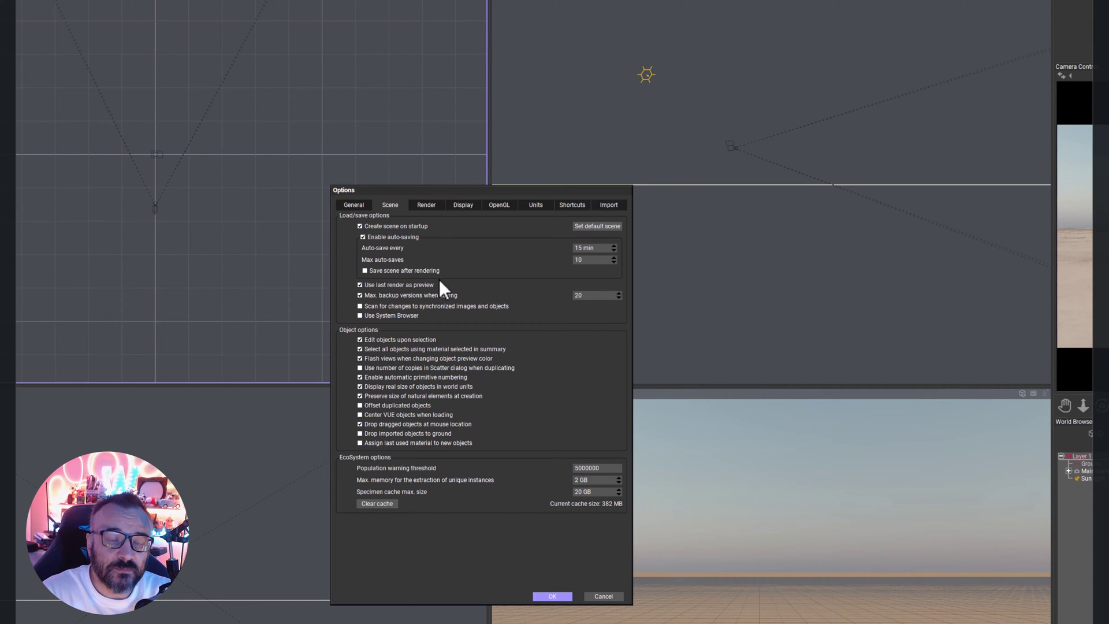
click(429, 206)
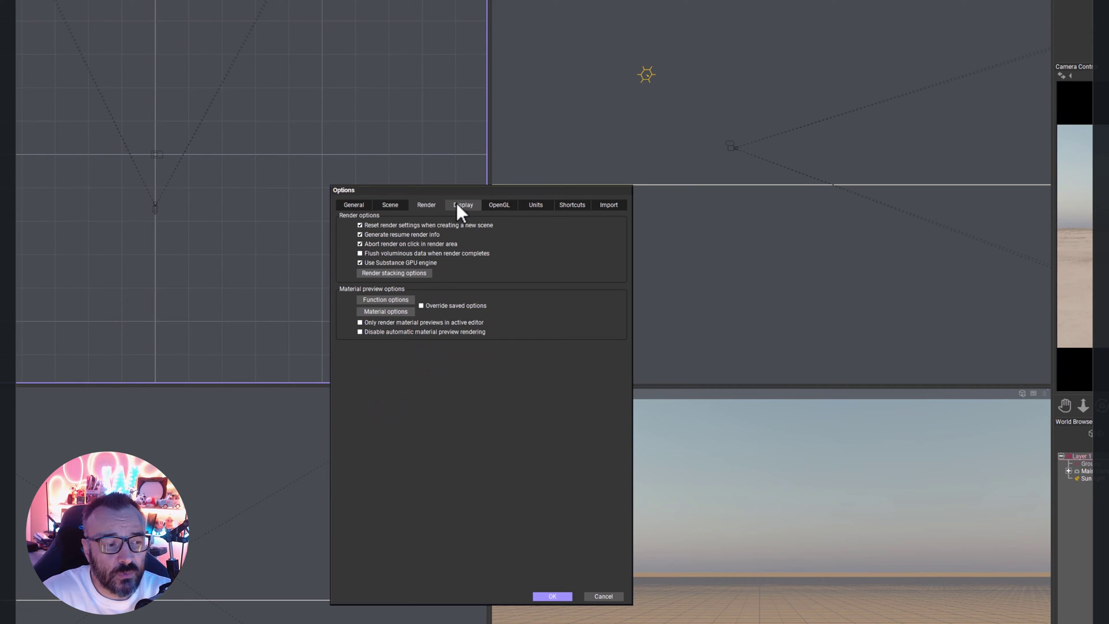
click(457, 203)
click(498, 208)
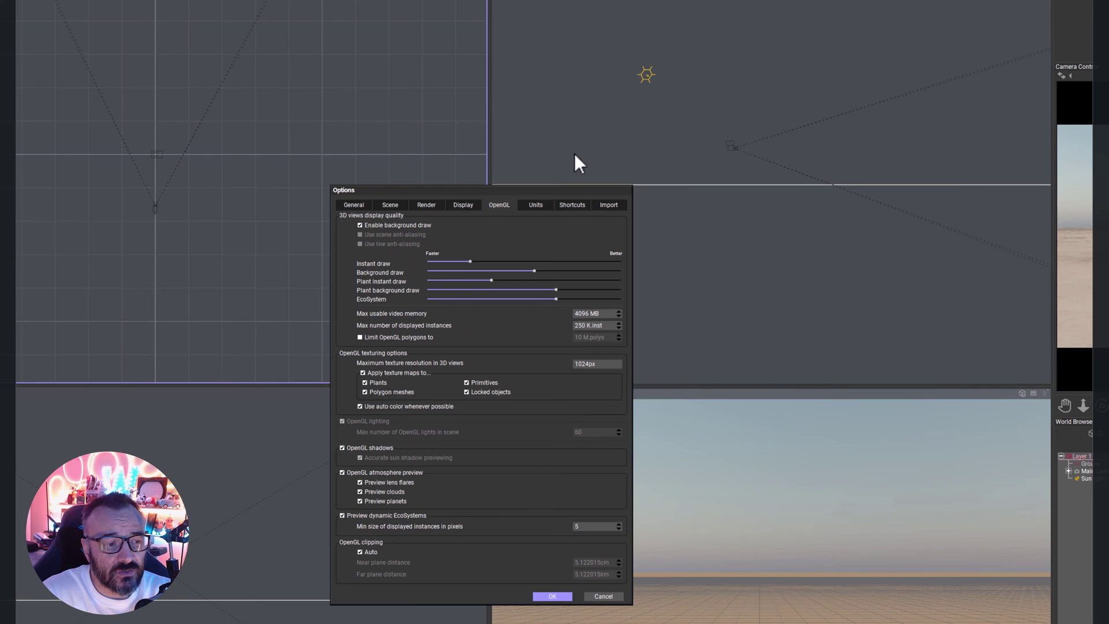
click(541, 208)
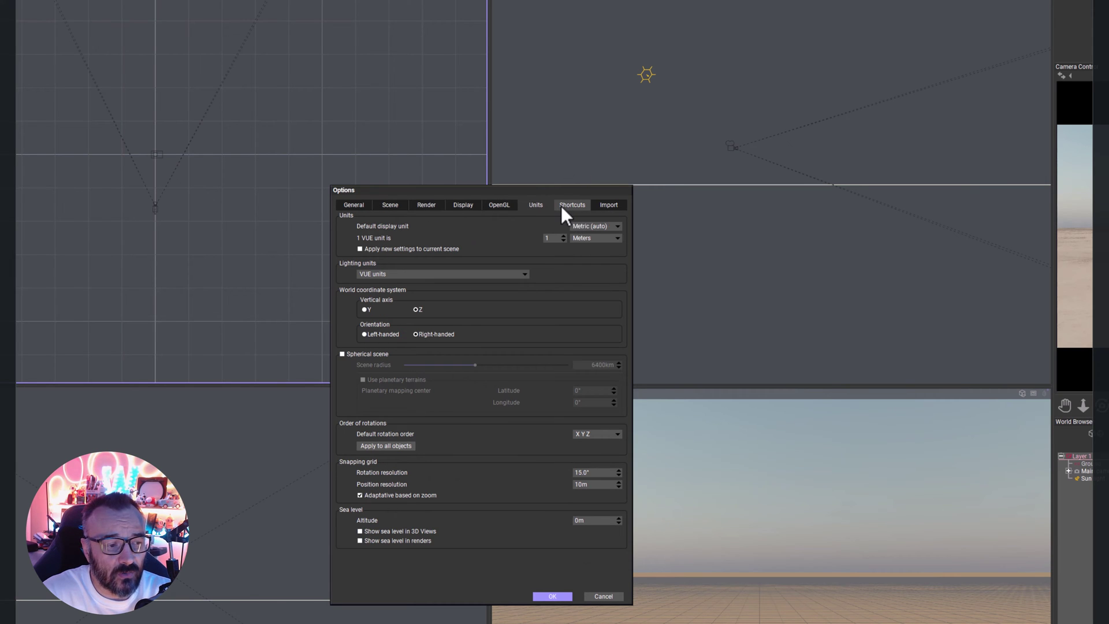
click(560, 206)
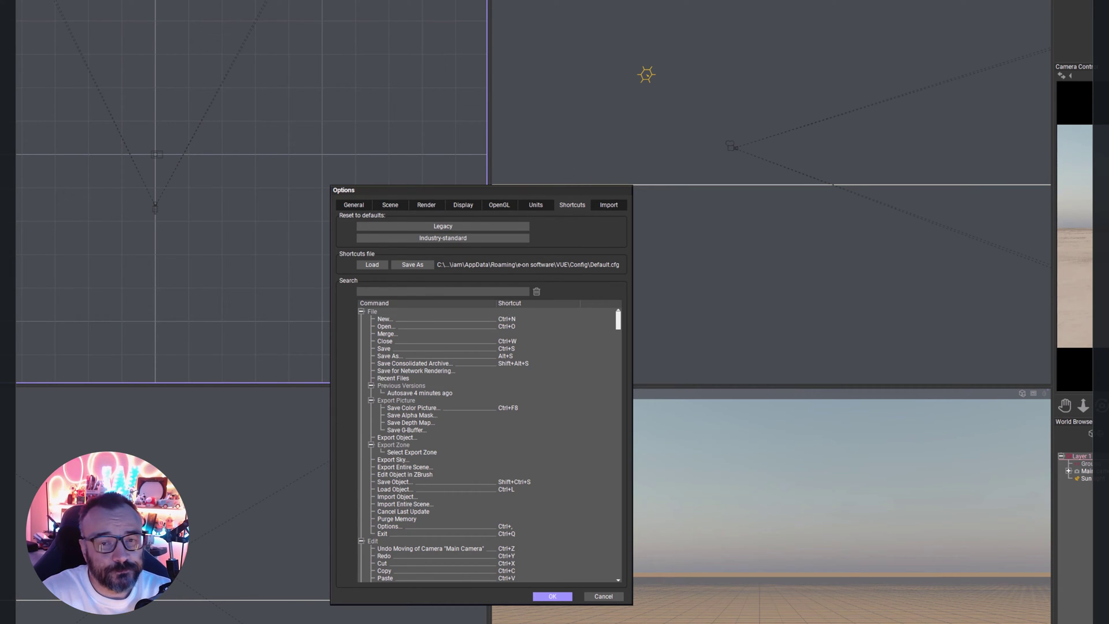
click(353, 205)
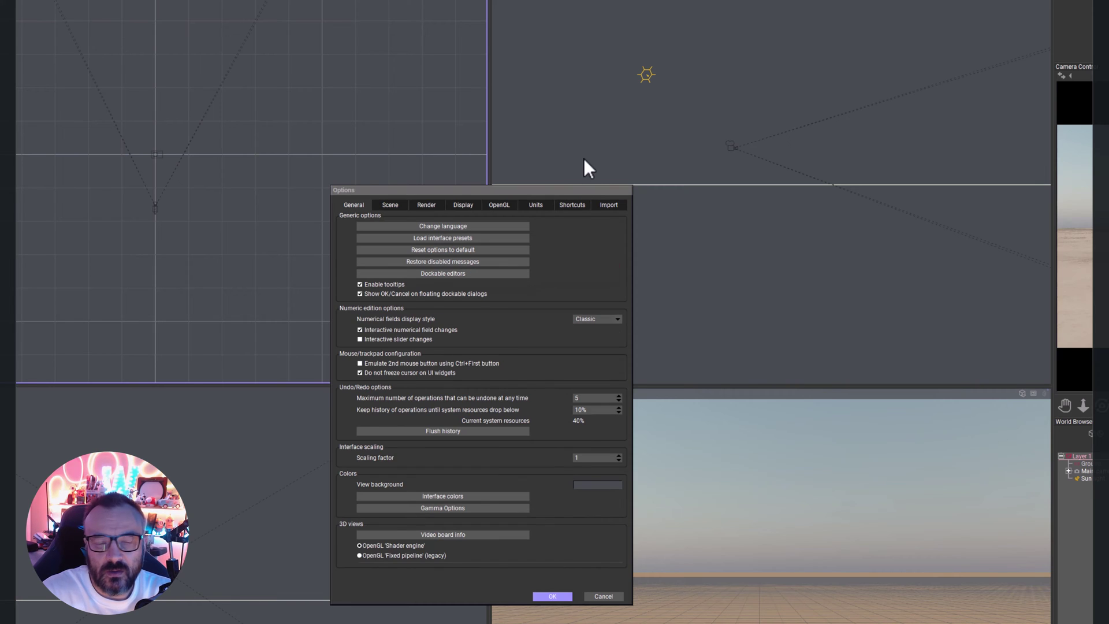
View the navigation and interface presets offered in the general options, and leave the presets and options without changing anything.
drag(563, 191, 580, 170)
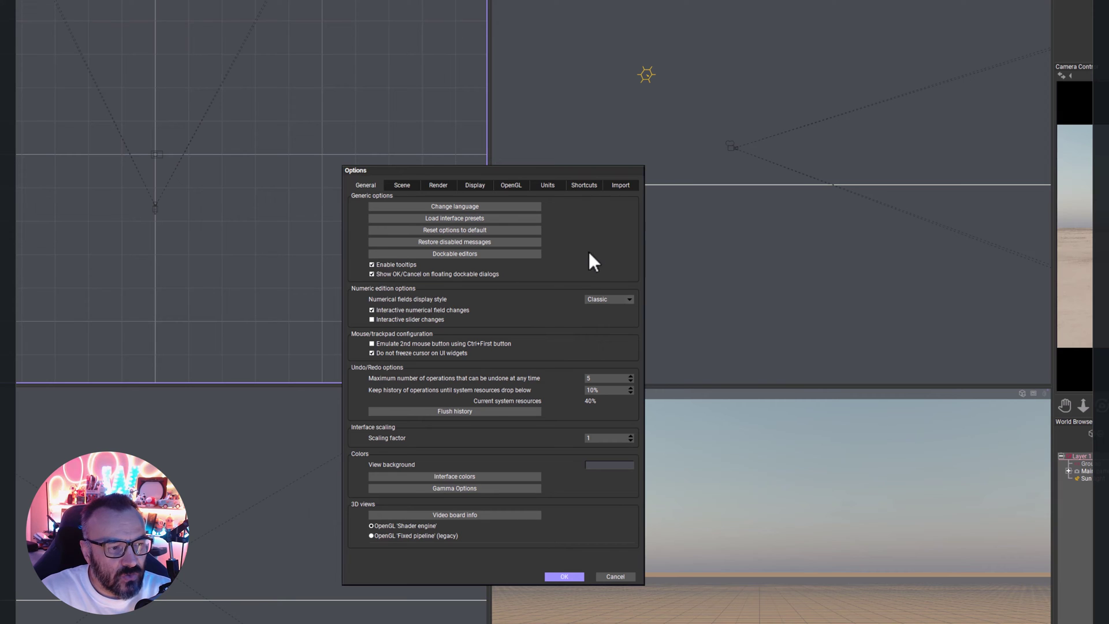
click(409, 219)
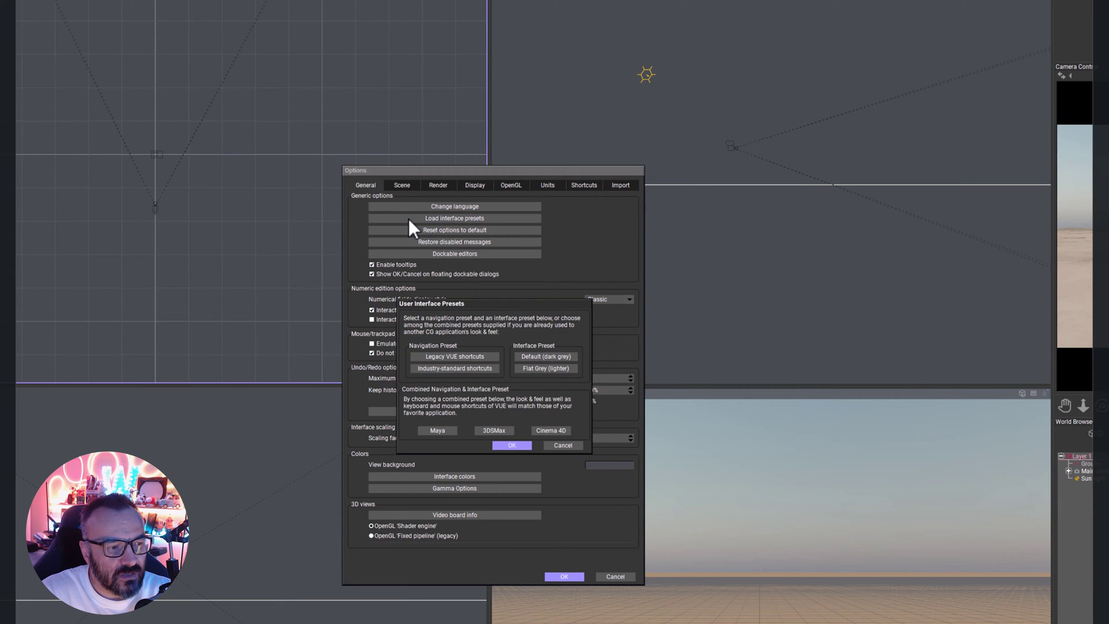
click(563, 445)
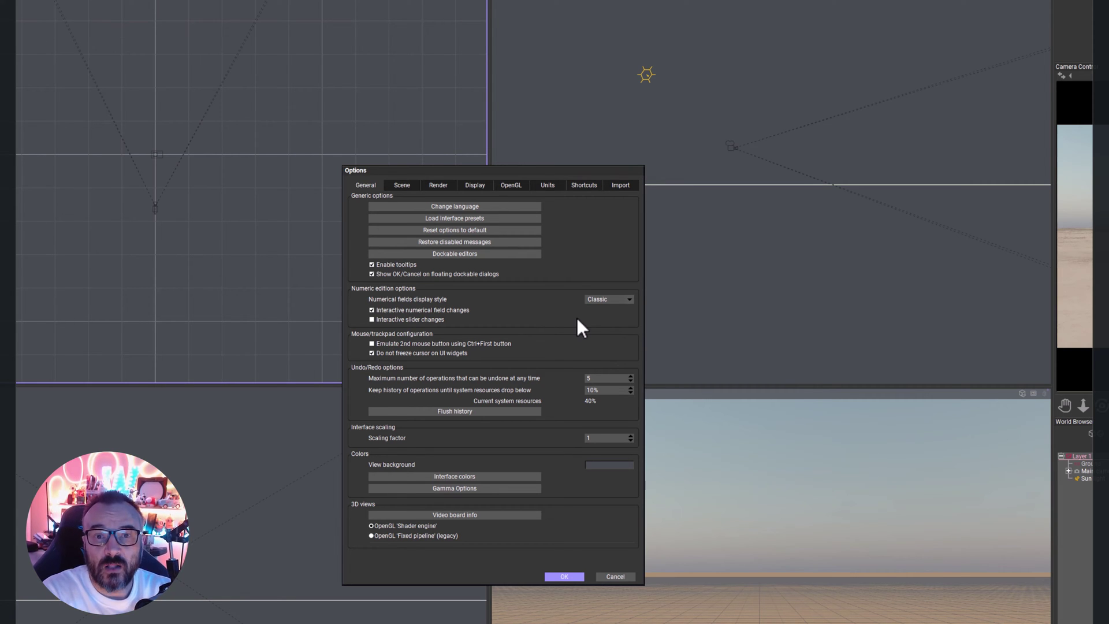
click(605, 574)
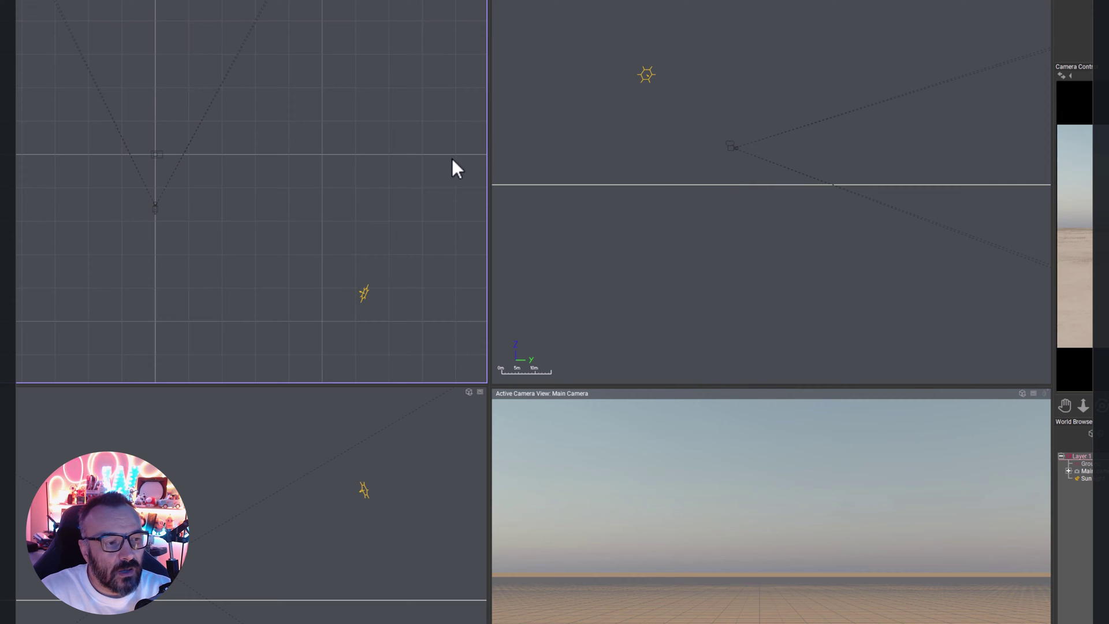
Add a sphere primitive, move it in front of the main camera in the Side View, and enlarge it.
middle_drag(389, 164, 395, 190)
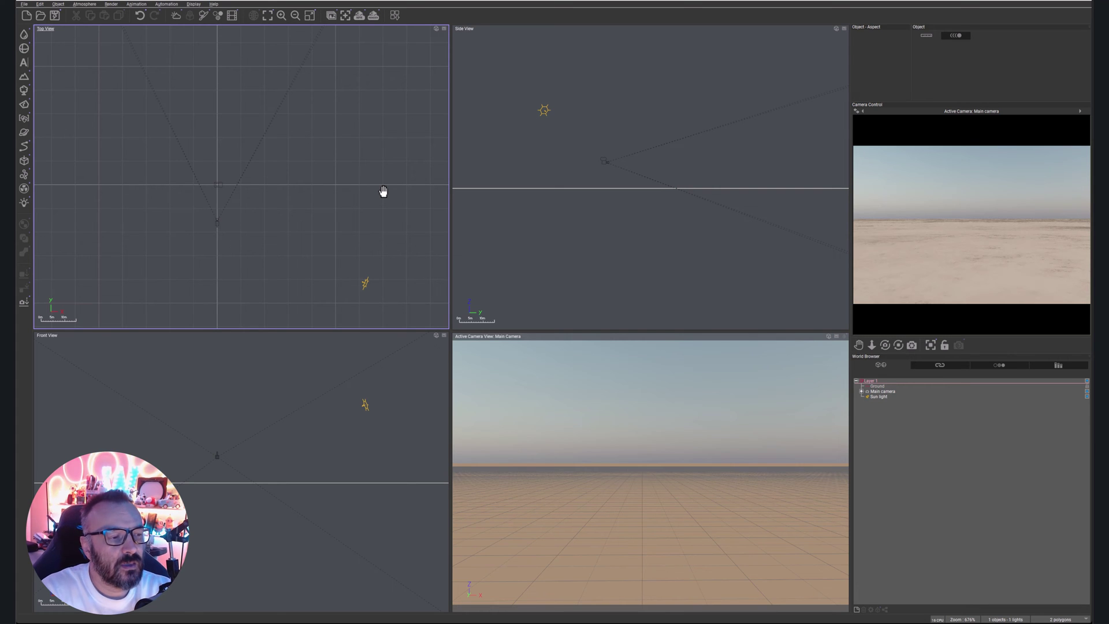
right_drag(281, 194, 307, 182)
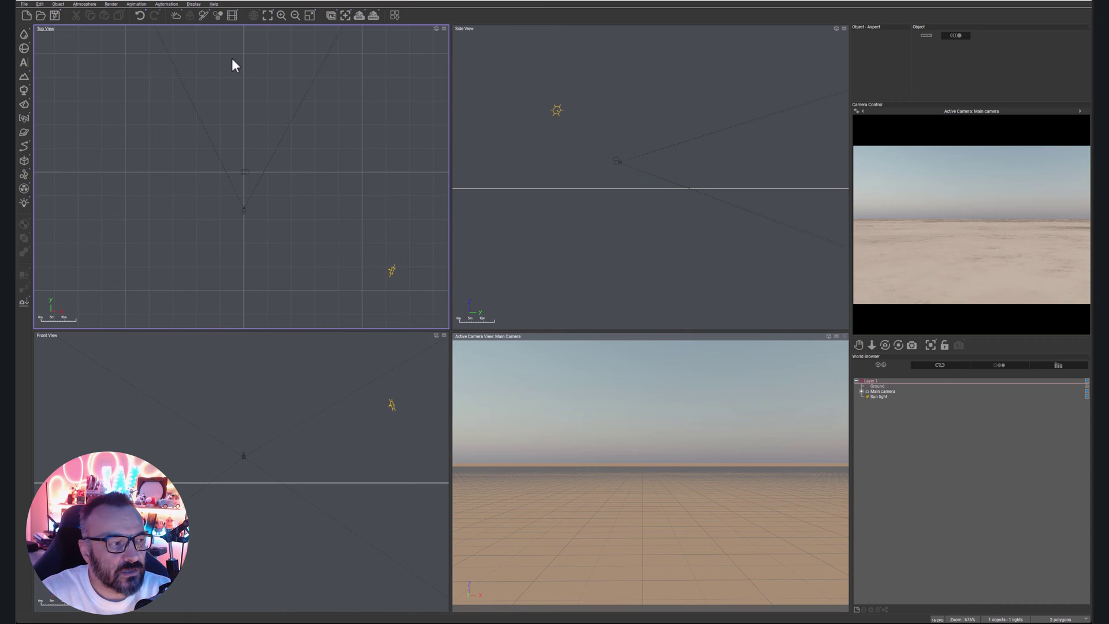
click(24, 49)
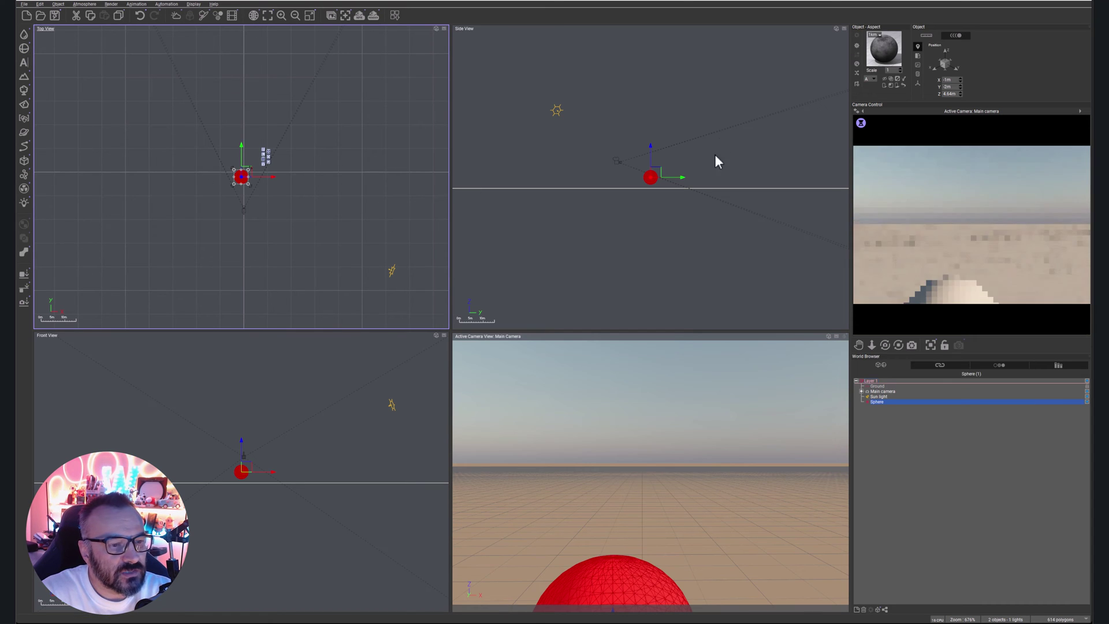
drag(664, 163, 703, 172)
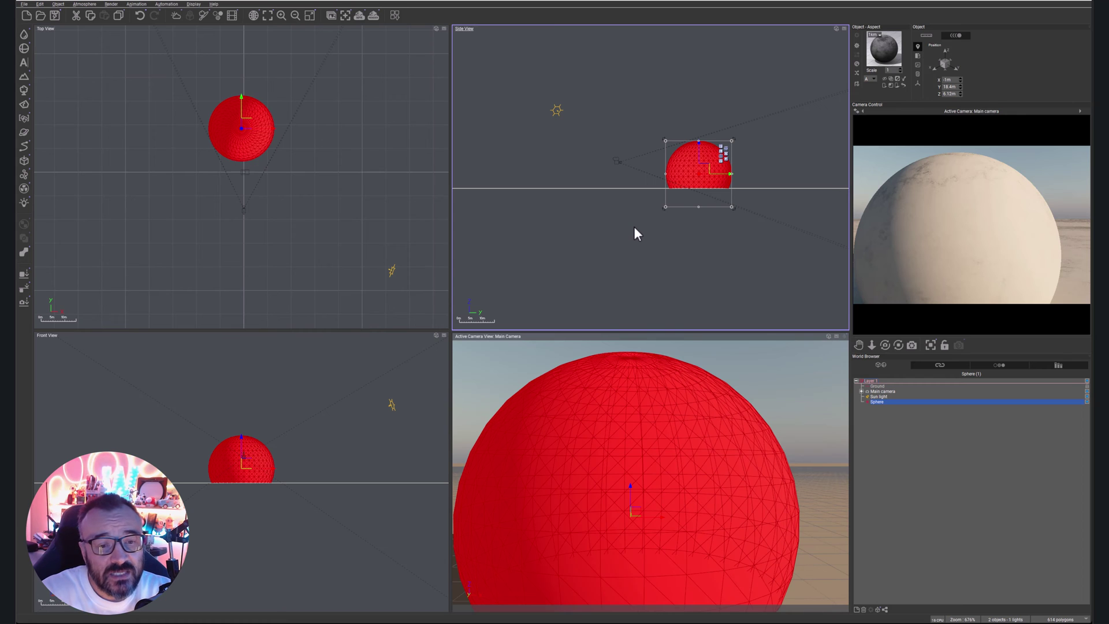
Add Alder - Late Spring and Alder - Autumn plants to the EcoPainter population, and paint them over the sphere in the Side View.
right_drag(664, 150, 621, 166)
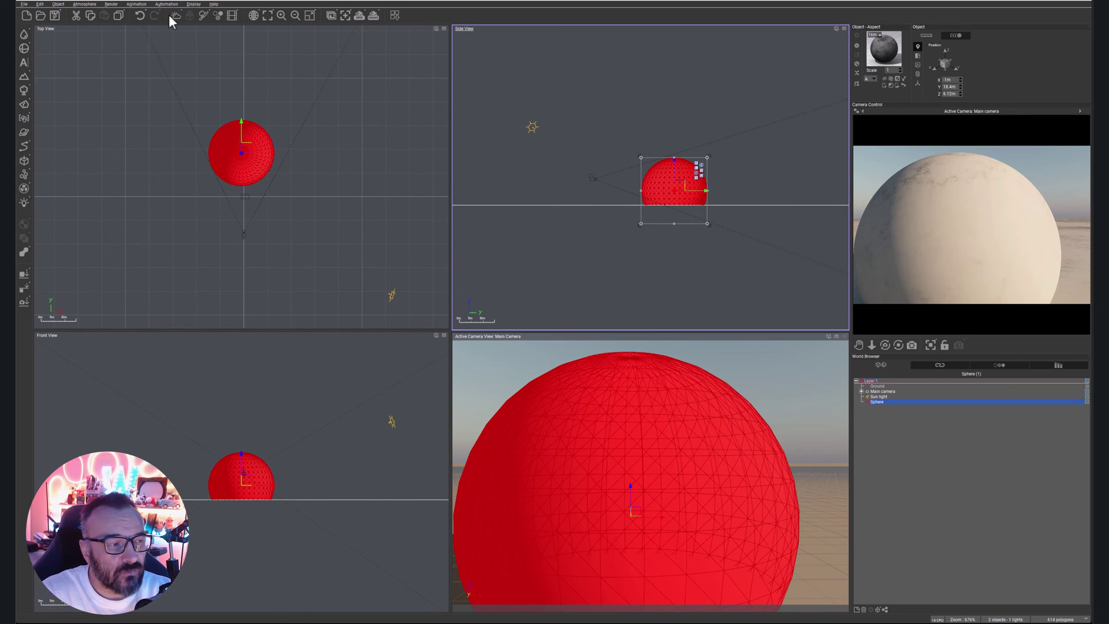
click(203, 14)
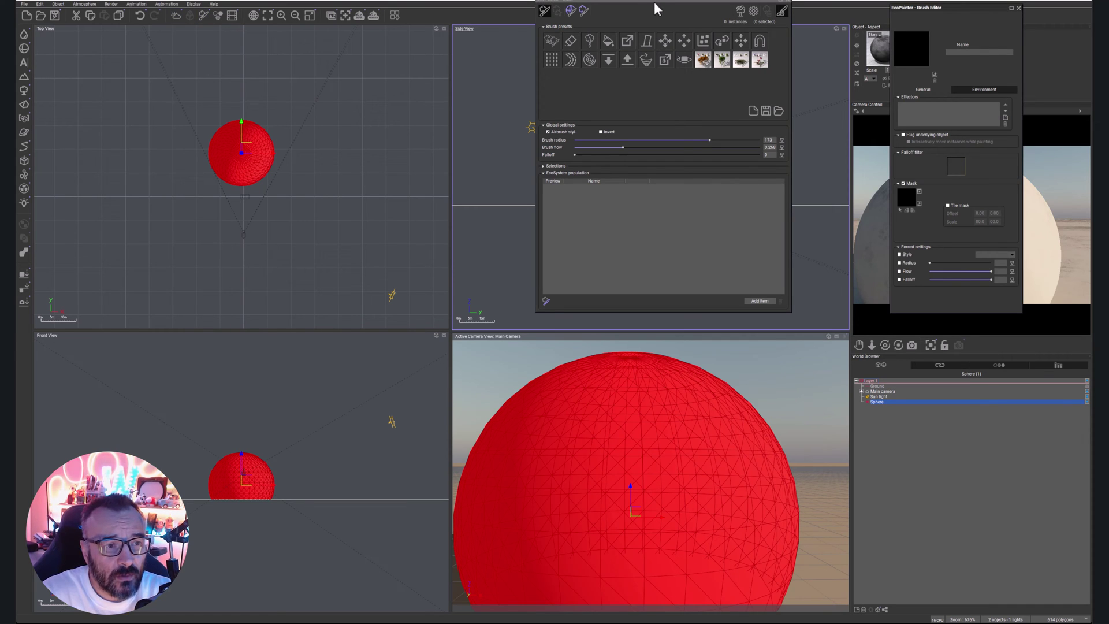
drag(663, 1, 488, 75)
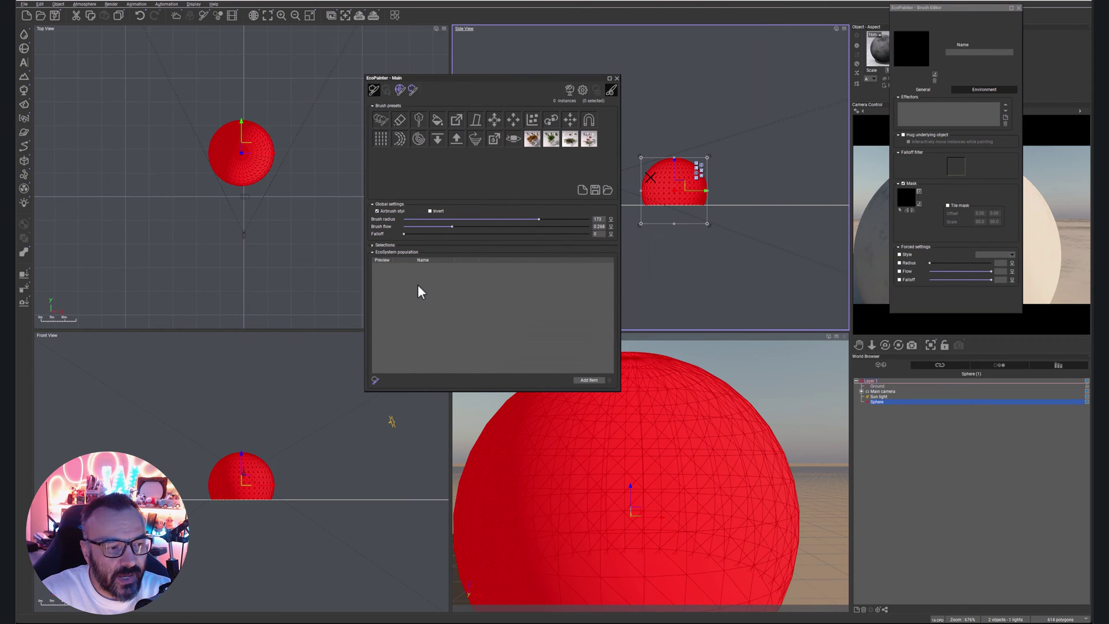
click(595, 380)
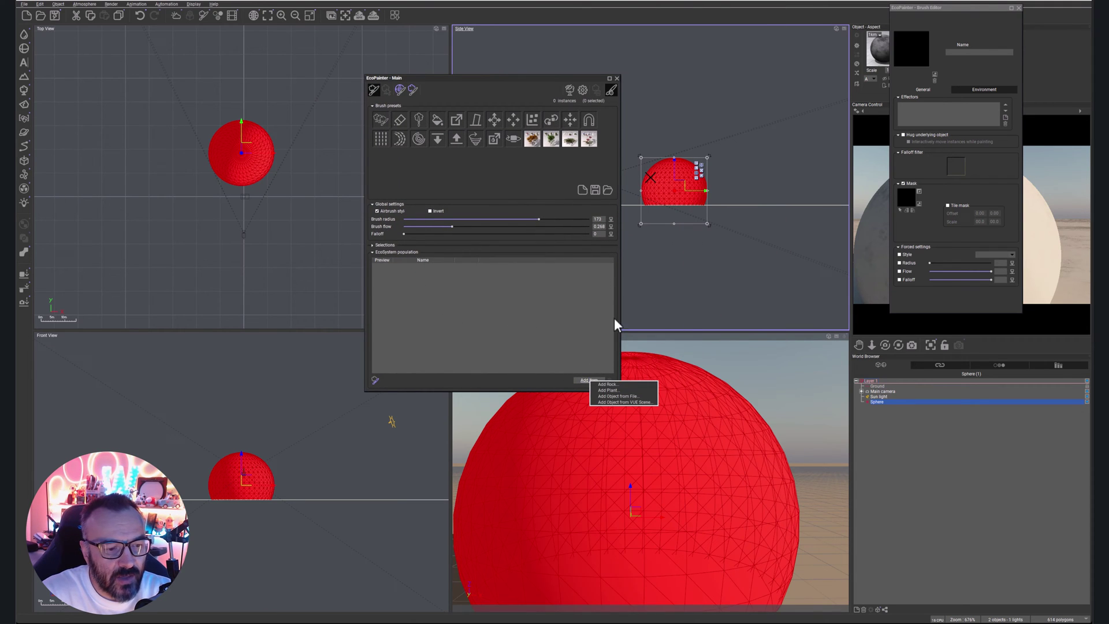
click(616, 391)
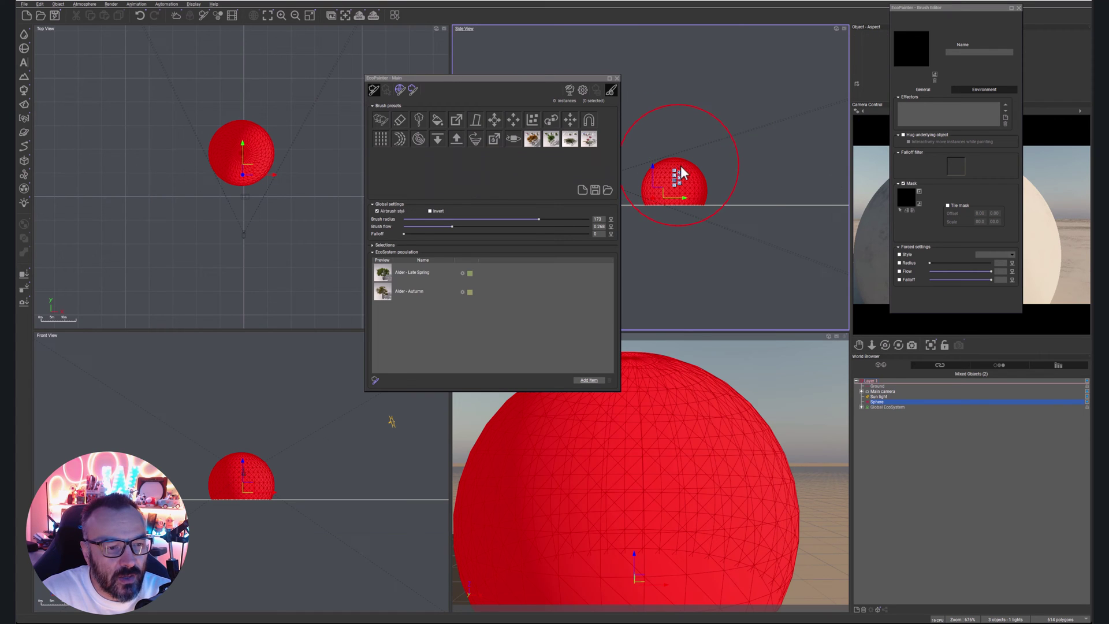
mouse_move(681, 172)
mouse_down()
mouse_move(653, 152)
mouse_move(673, 140)
mouse_move(726, 192)
mouse_move(737, 263)
mouse_up()
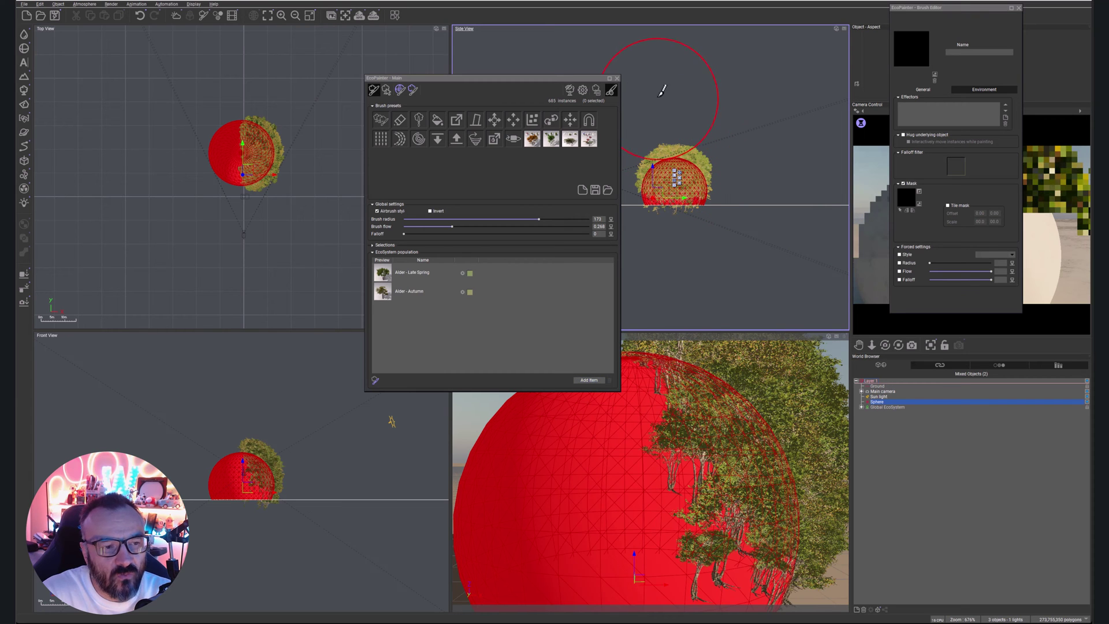
click(616, 78)
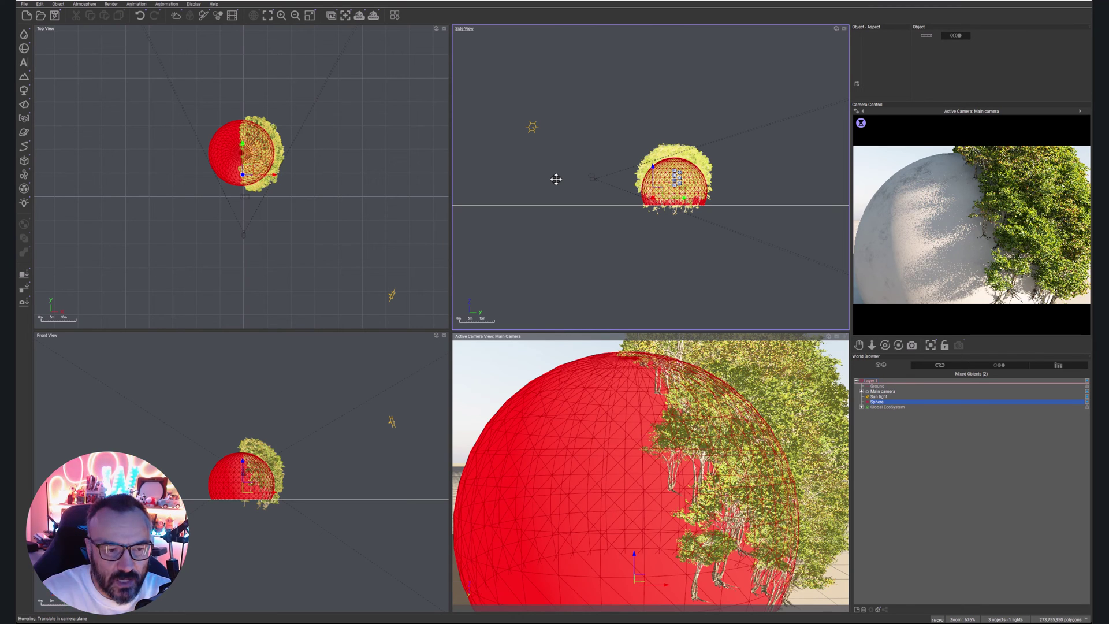
Delete the sphere and the Global EcoSystem from the scene.
click(879, 406)
click(876, 401)
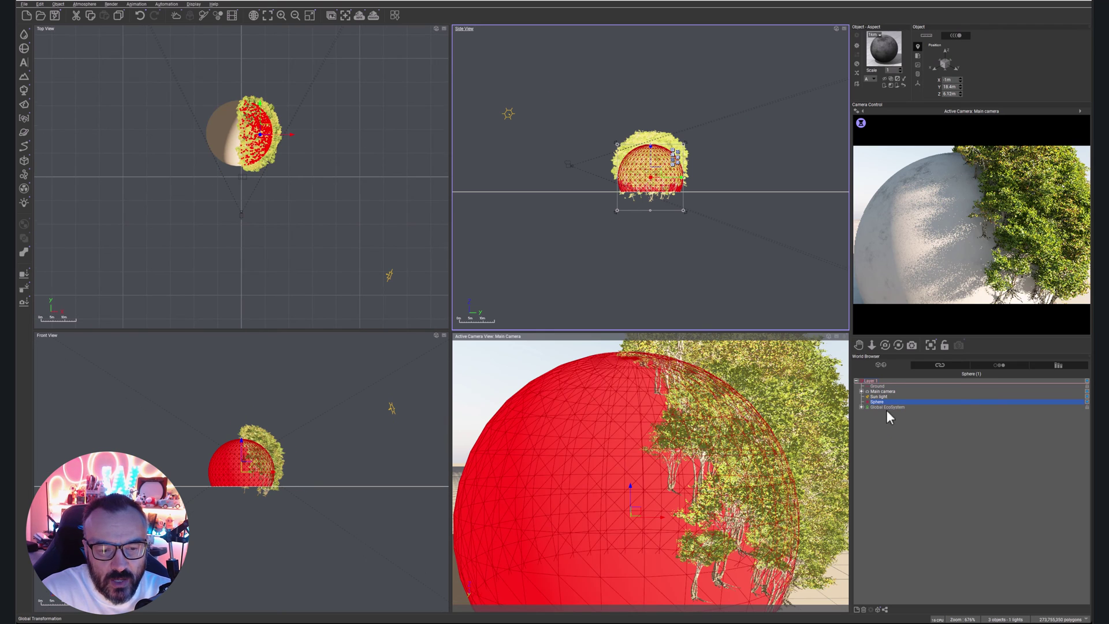
click(891, 401)
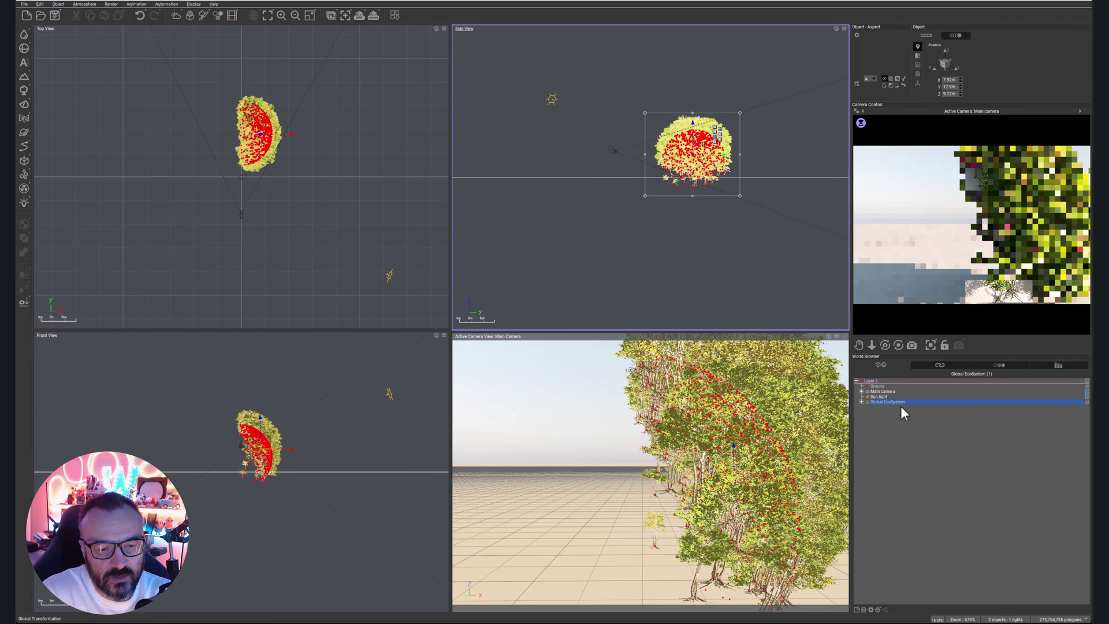
key(Delete)
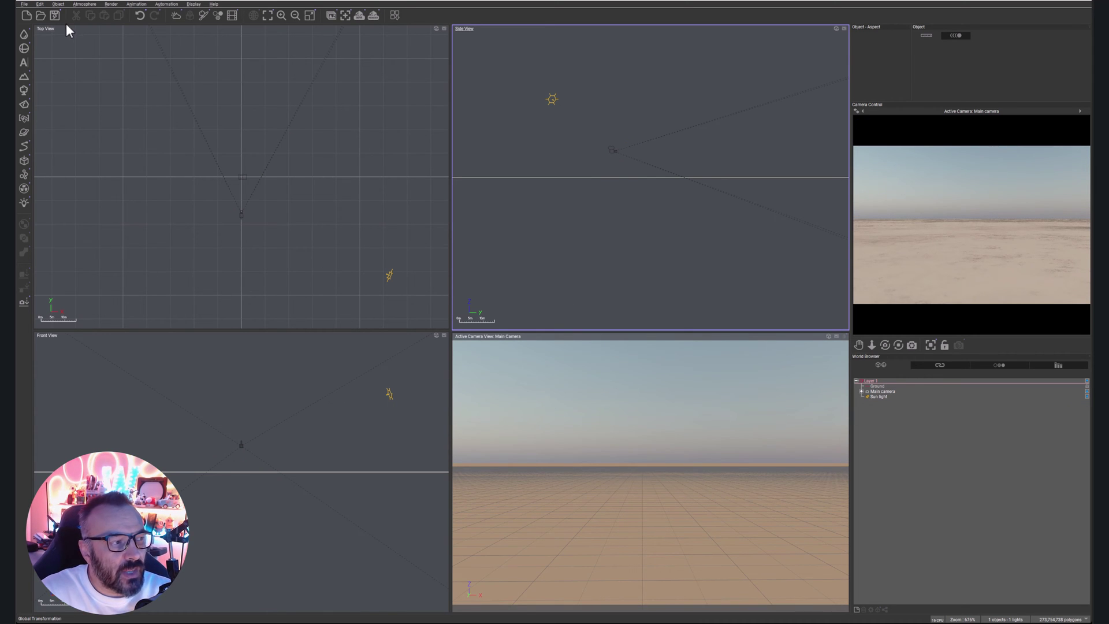
Add a terrain to the scene and move it in the Top View so it lies ahead of the main camera.
click(24, 77)
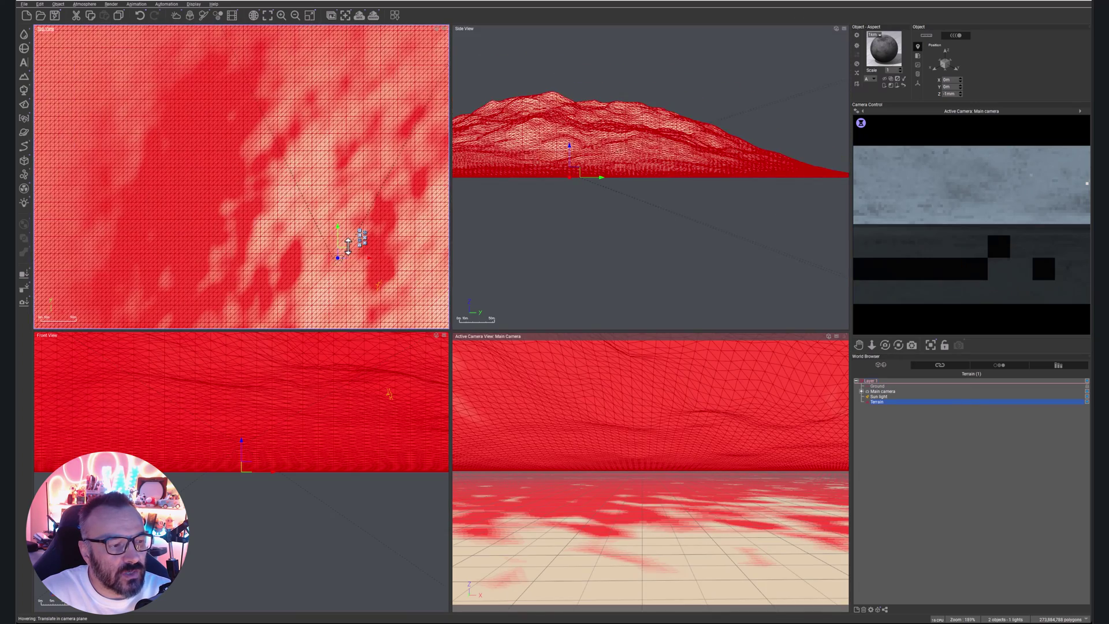
scroll(347, 246, down, 5)
drag(398, 259, 381, 139)
View the terrain's available commands, inspect it in the Terrain Editor, and close the editor.
right_click(376, 149)
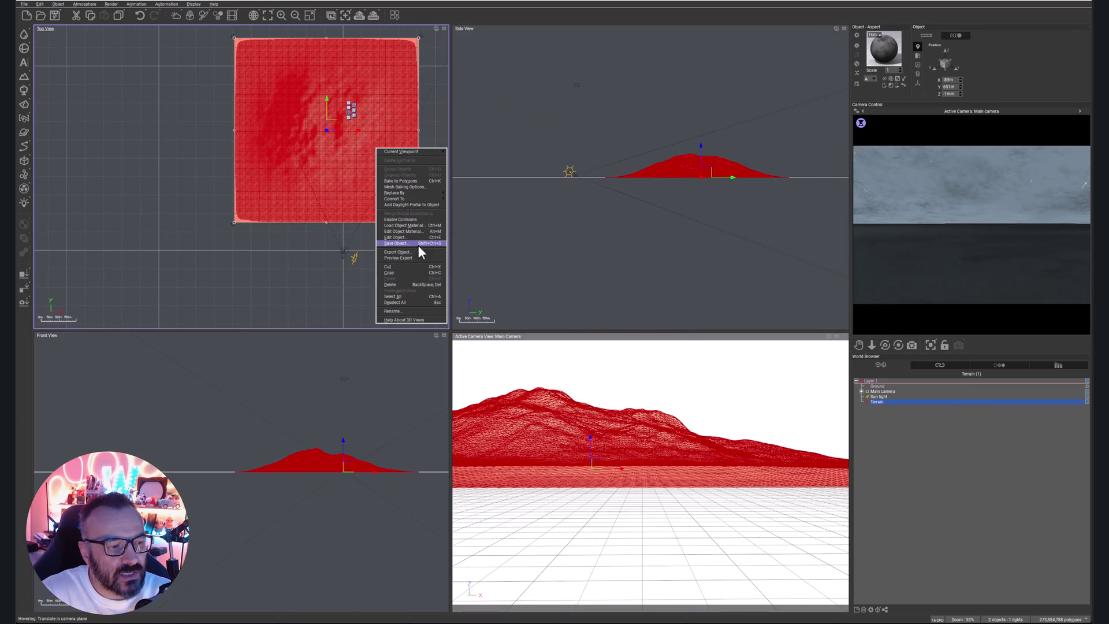
click(306, 148)
double_click(309, 148)
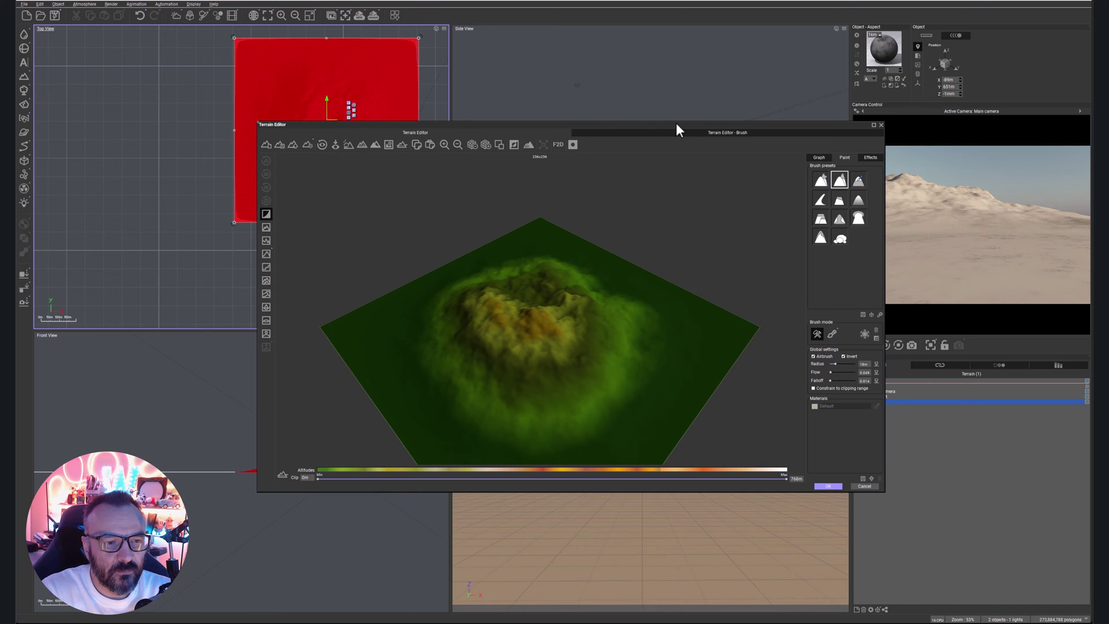
drag(669, 123, 569, 110)
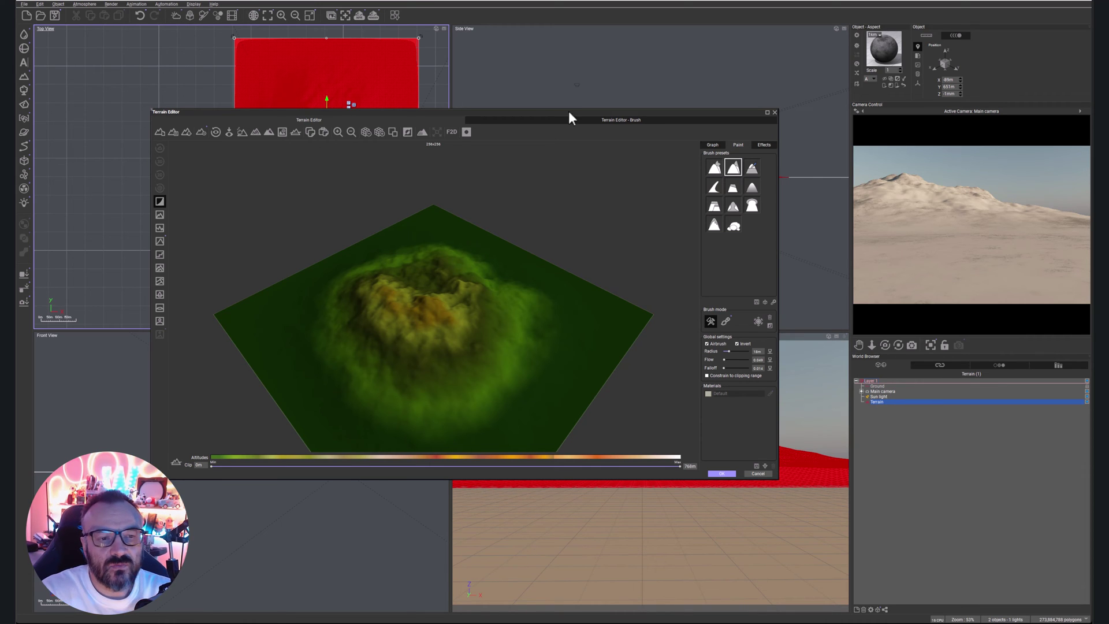
click(775, 113)
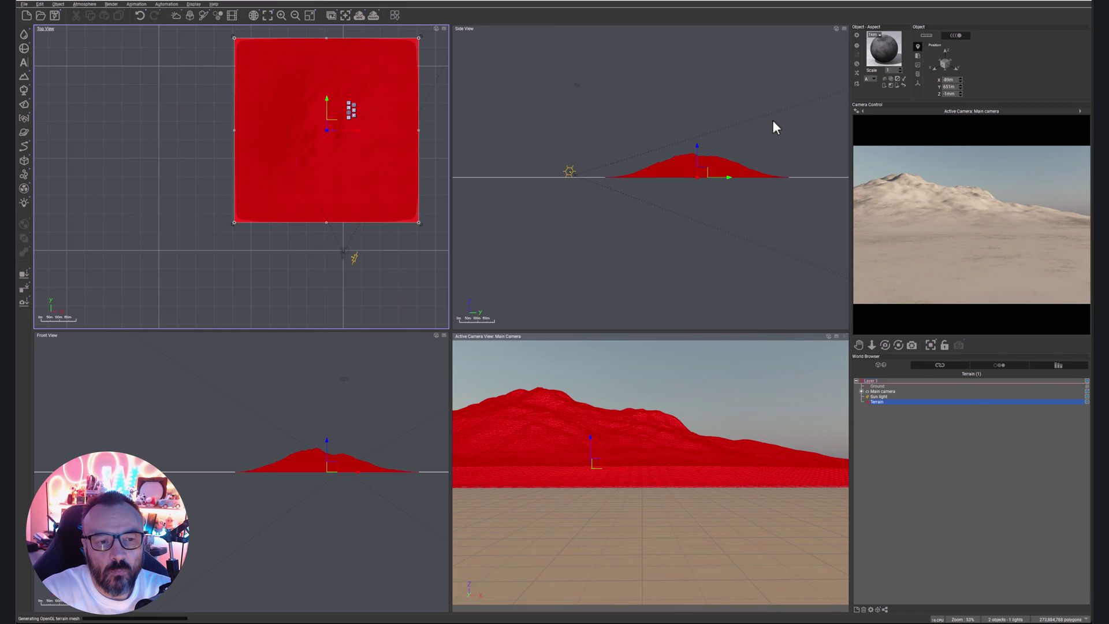
Open the terrain's object function graph and spread the output nodes and the Position, Orientation and Size input nodes apart.
click(885, 610)
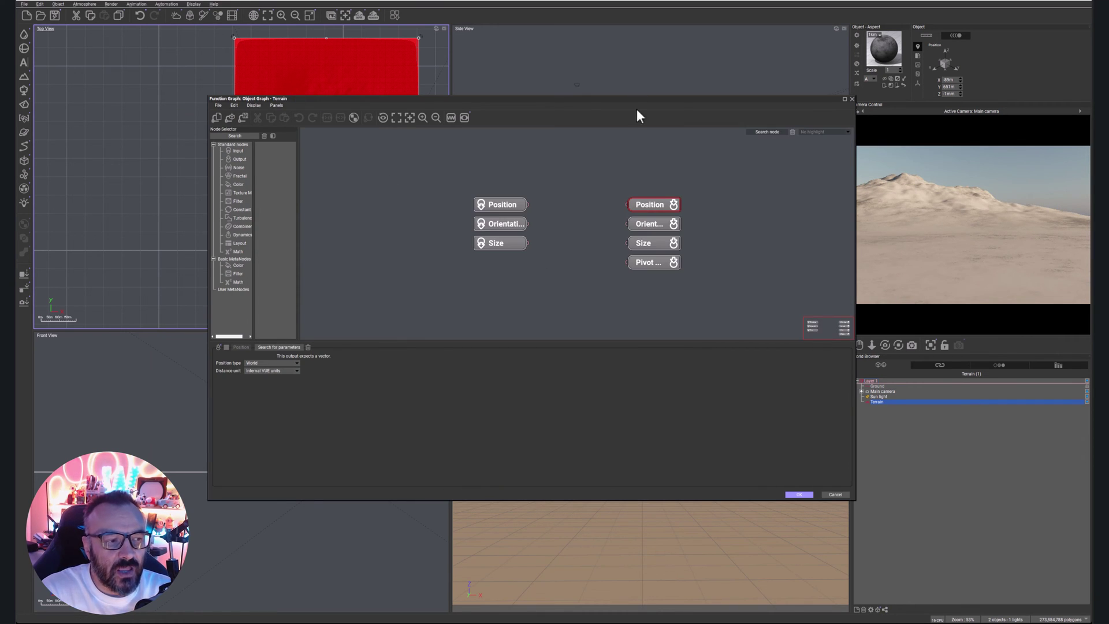
drag(657, 177, 612, 276)
drag(648, 205, 714, 202)
drag(560, 175, 465, 294)
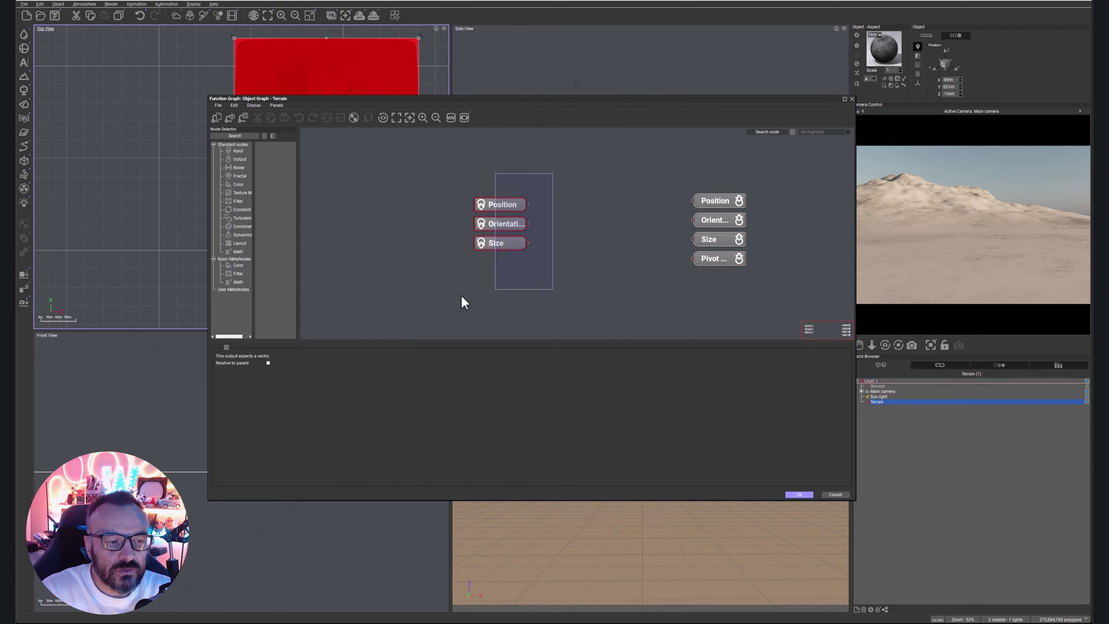
drag(497, 203, 429, 196)
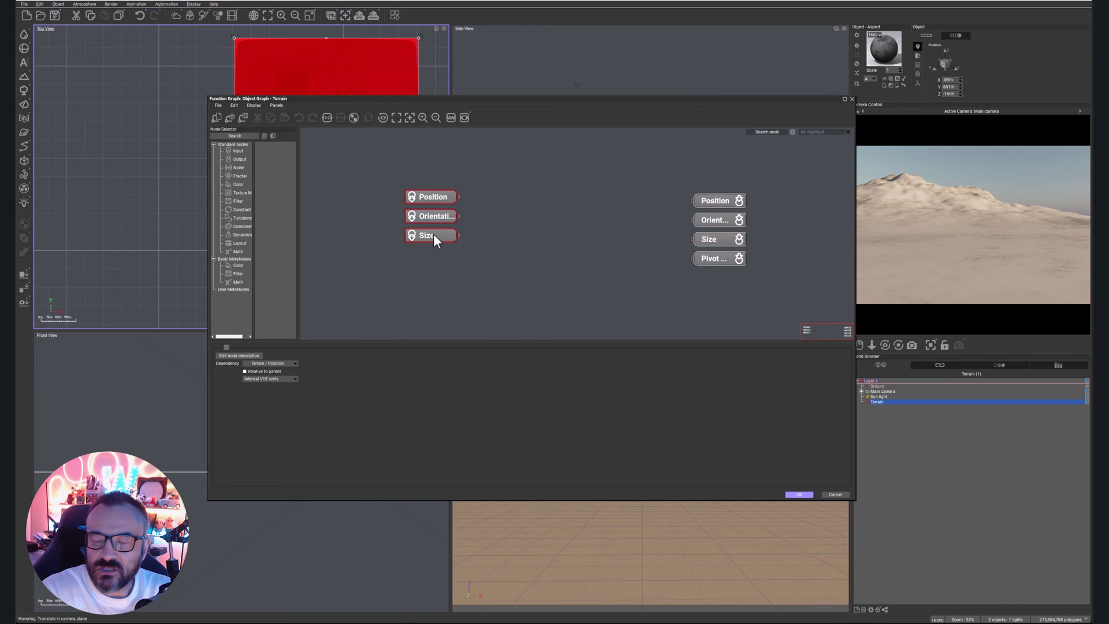
Add a Gain filter node between the graph's inputs and outputs, try wiring it to Position and Pivot, and close the graph.
click(232, 201)
drag(266, 203, 590, 214)
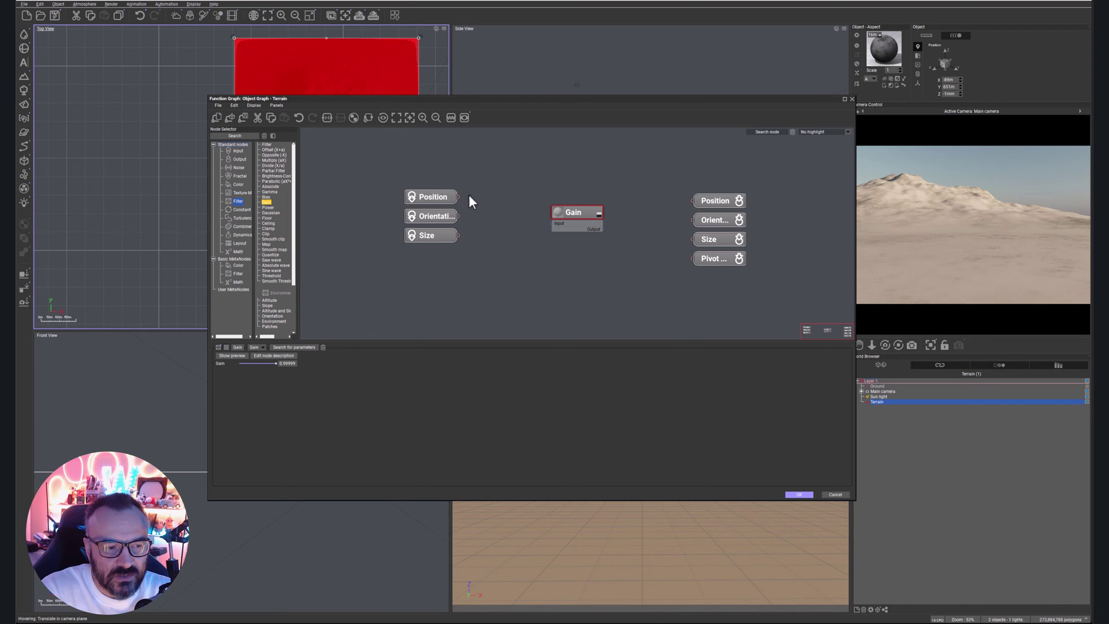
drag(458, 197, 508, 213)
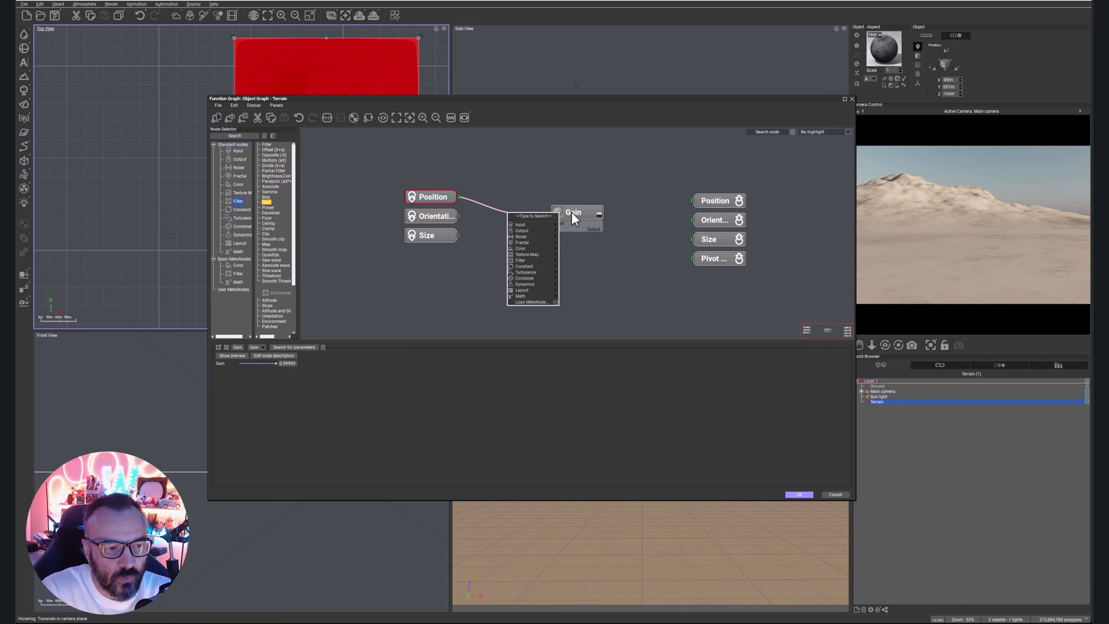
click(567, 179)
drag(598, 230, 691, 256)
click(596, 315)
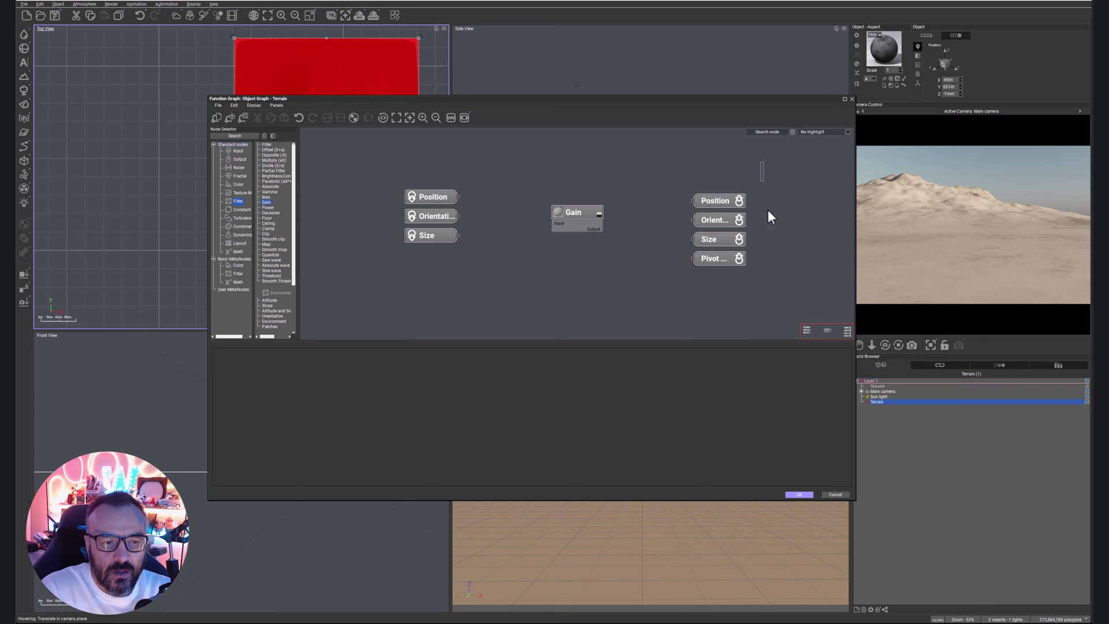
drag(769, 211, 656, 301)
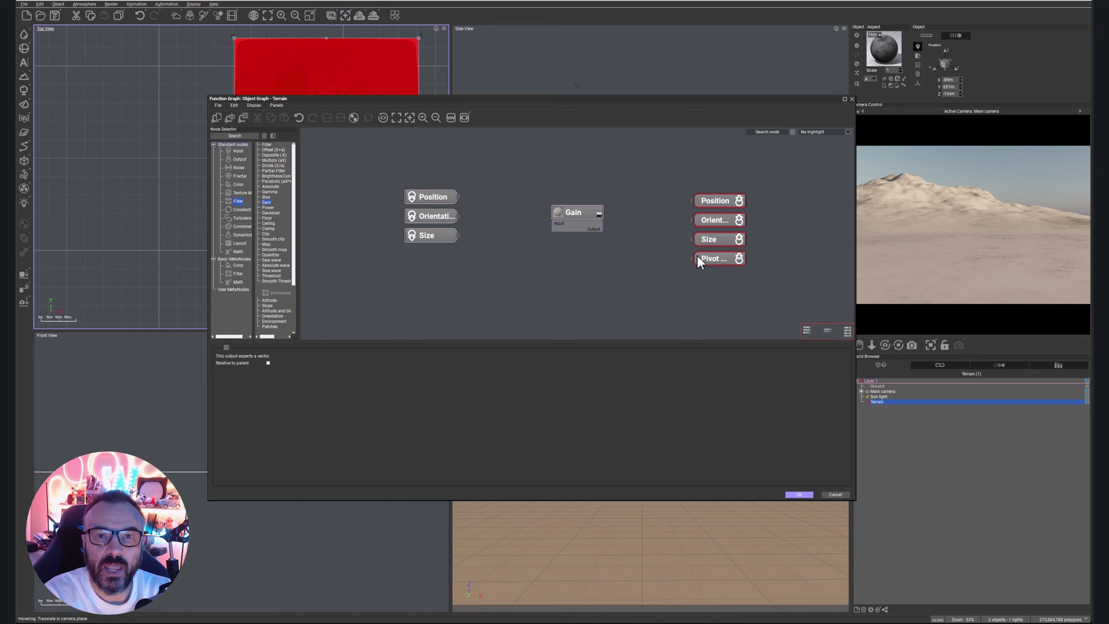
click(853, 99)
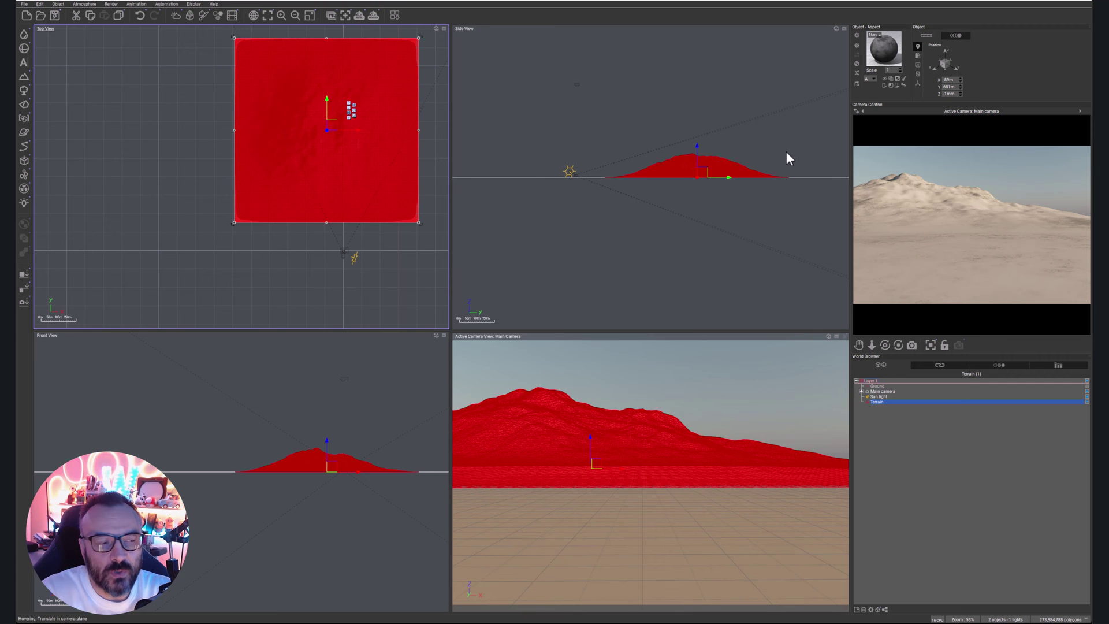
Delete the terrain from the scene.
click(116, 136)
click(317, 98)
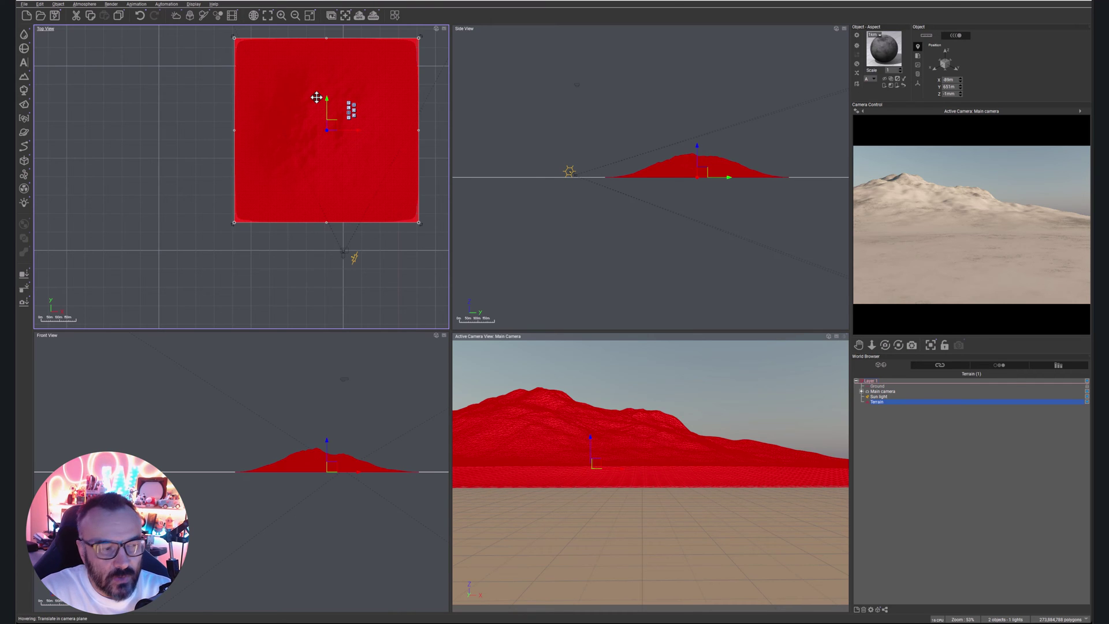
key(Delete)
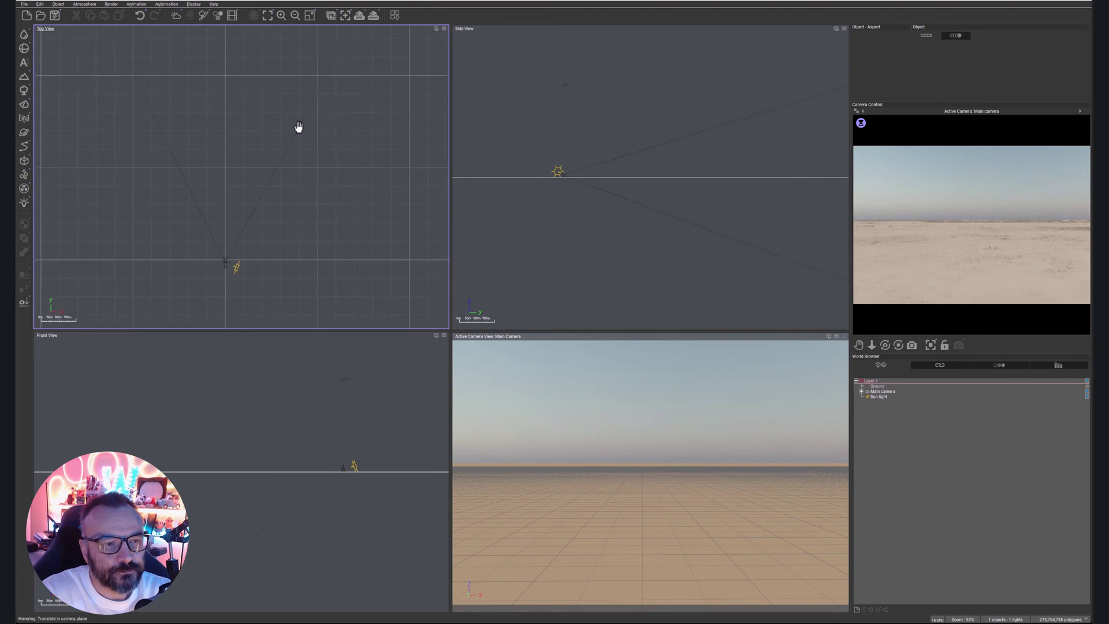
right_drag(250, 188, 292, 124)
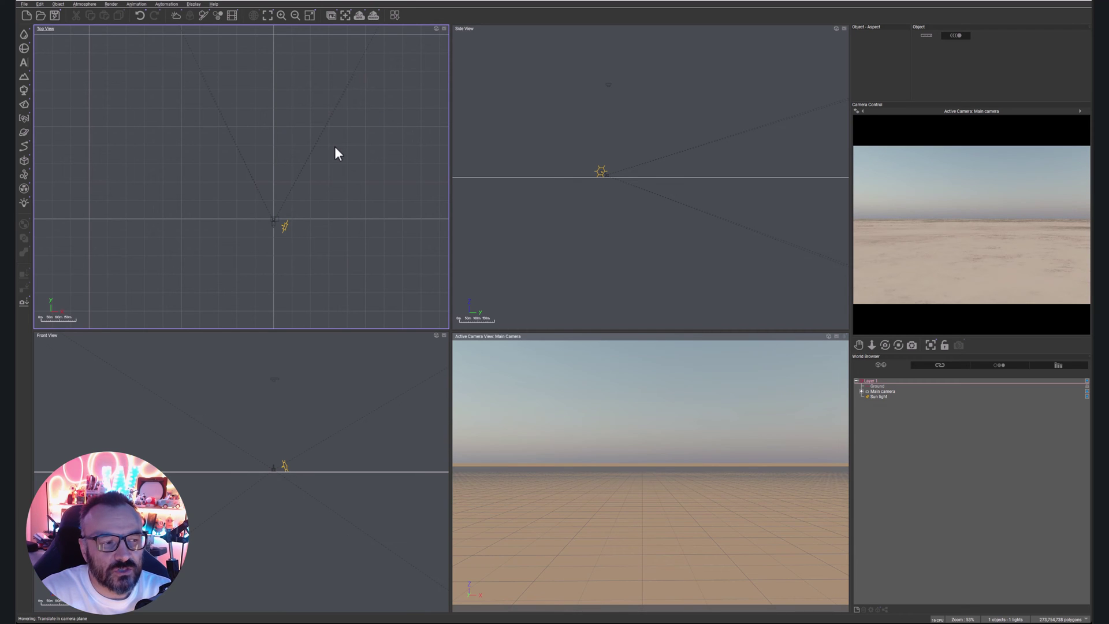
right_drag(369, 139, 358, 165)
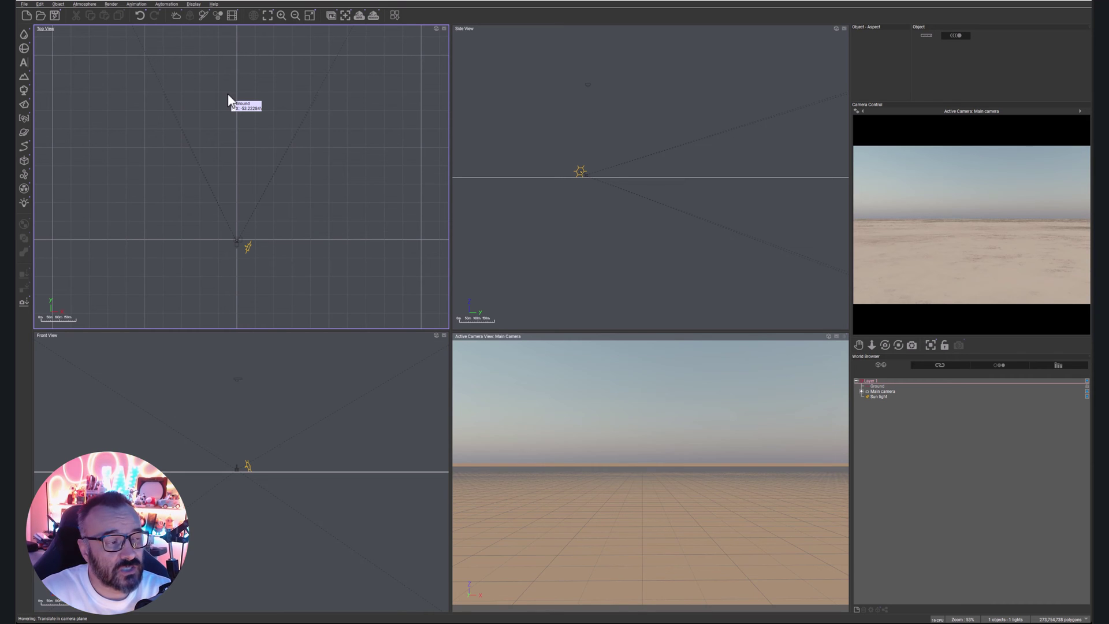
middle_drag(228, 125, 247, 136)
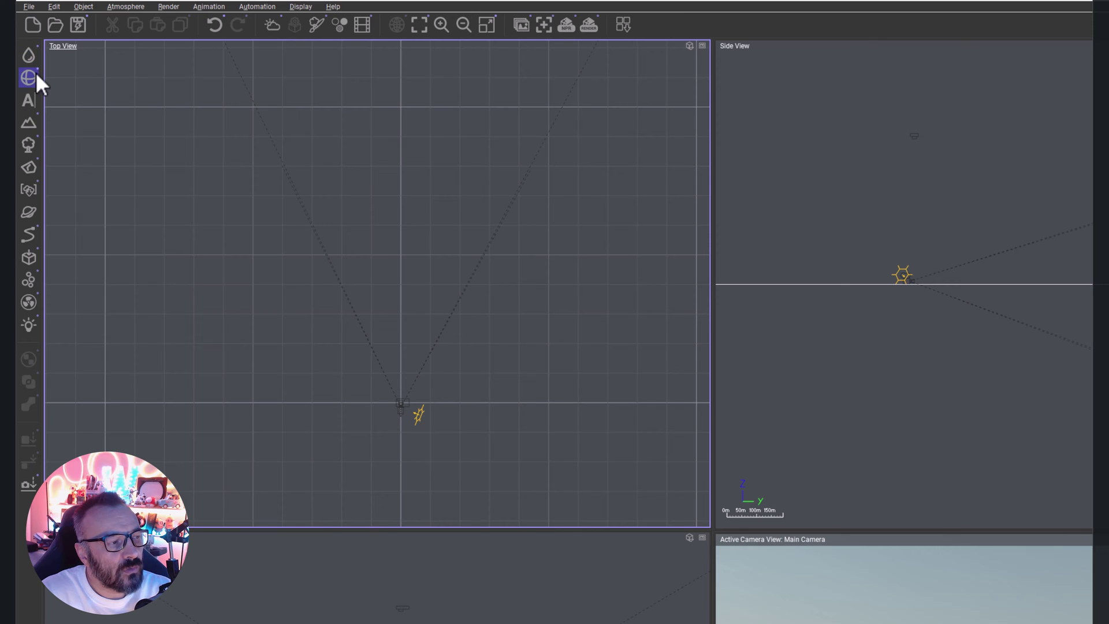
Add a 3D text object, view its settings in the Text Editor, and delete it from the scene.
click(29, 102)
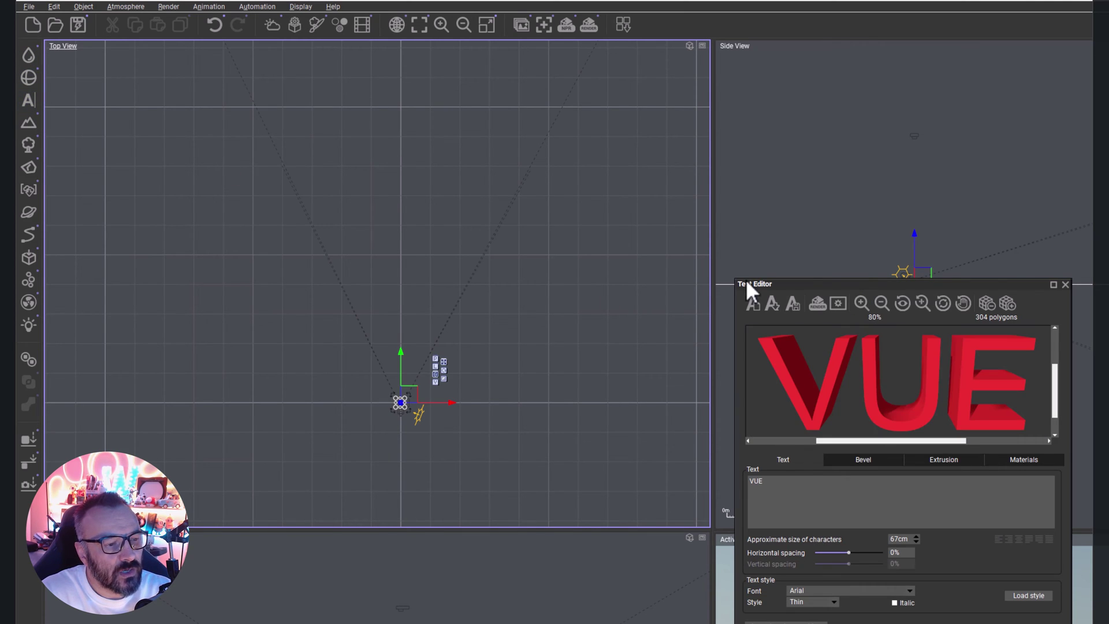
click(1065, 285)
key(Delete)
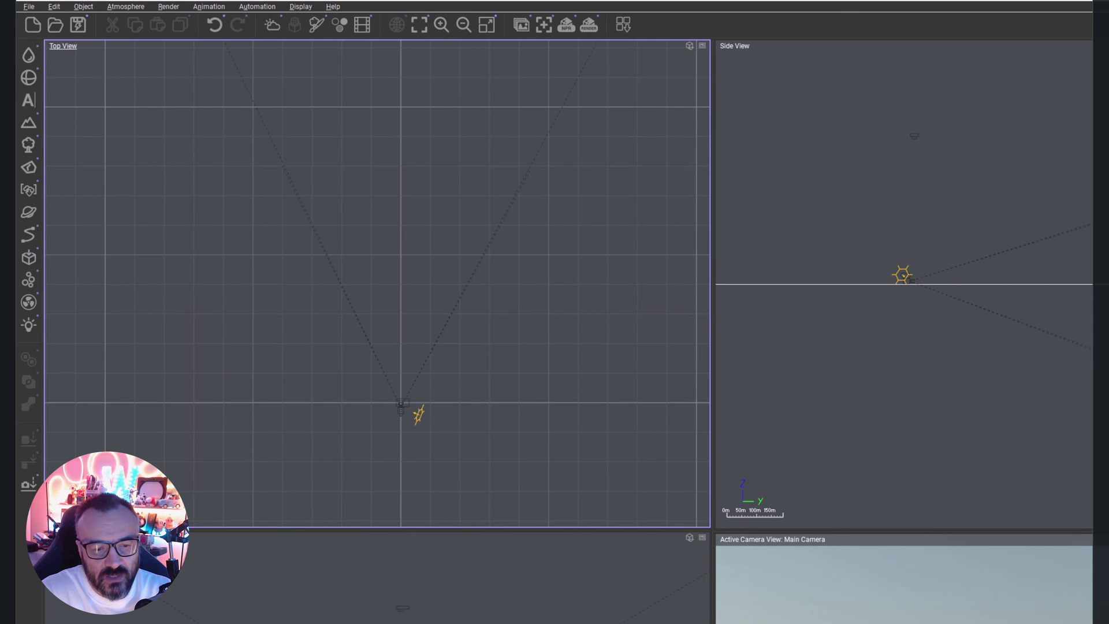
key(Delete)
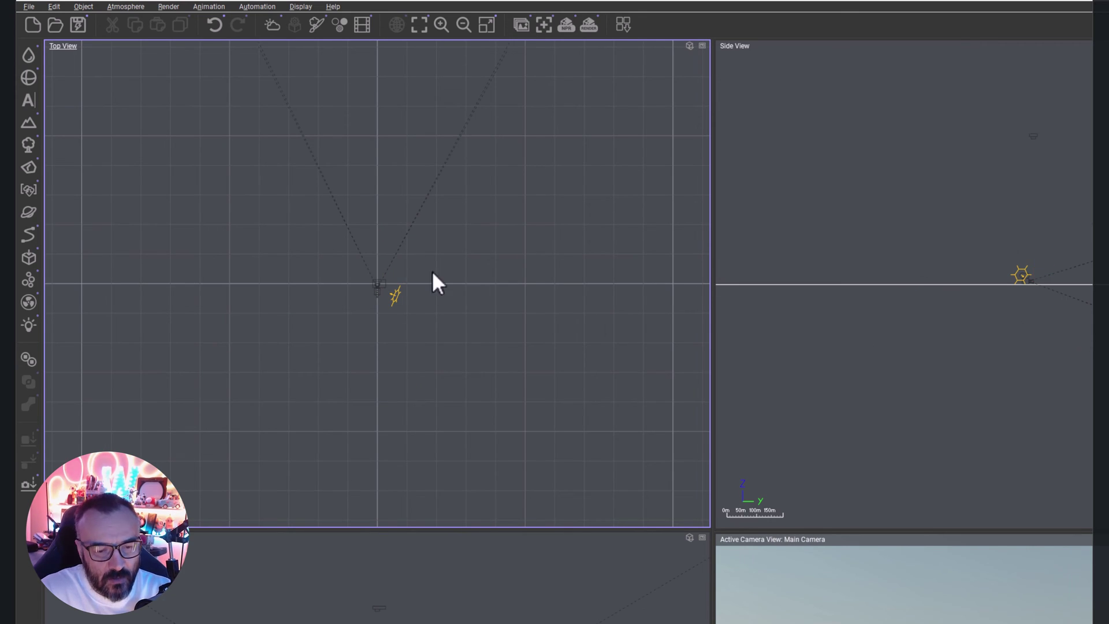
Look through the available primitive objects and the Plants and Rocks libraries without adding anything.
click(33, 75)
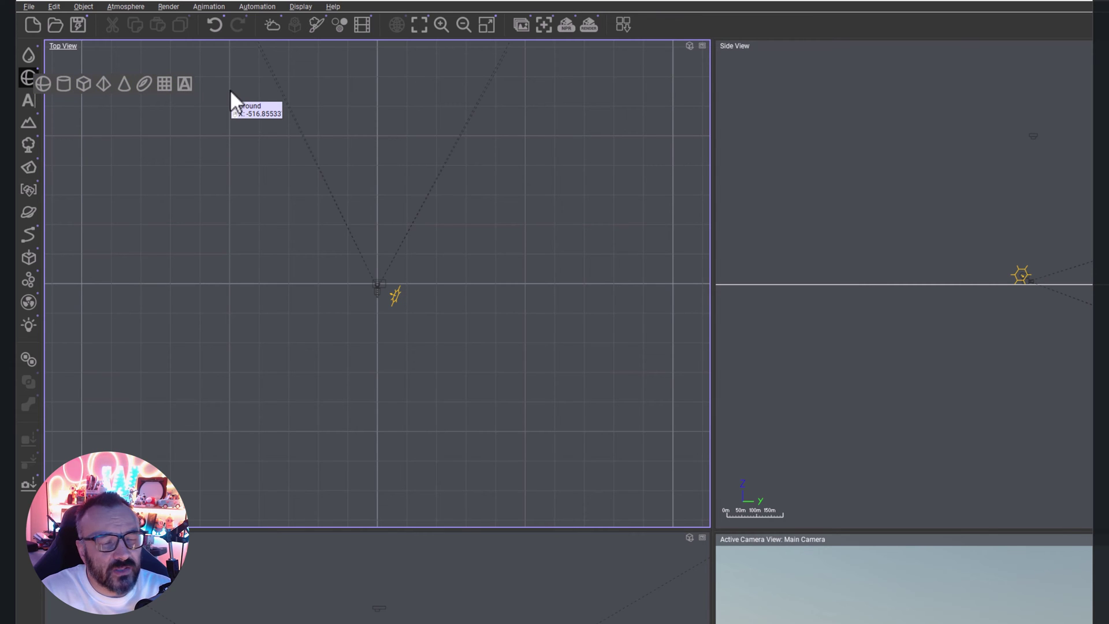
click(276, 131)
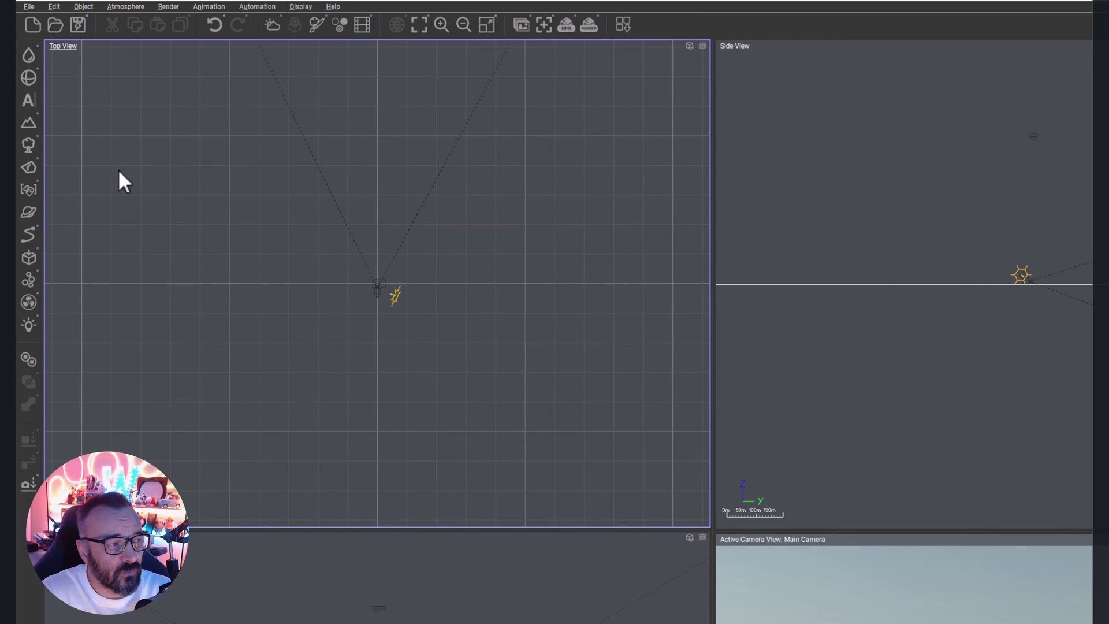
click(29, 145)
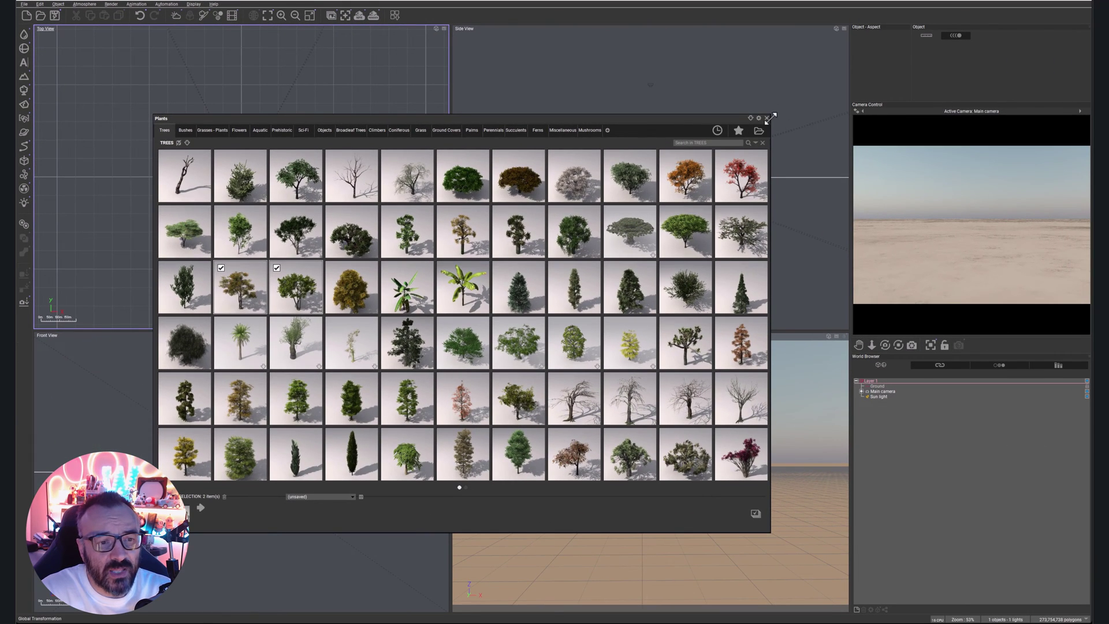
click(767, 119)
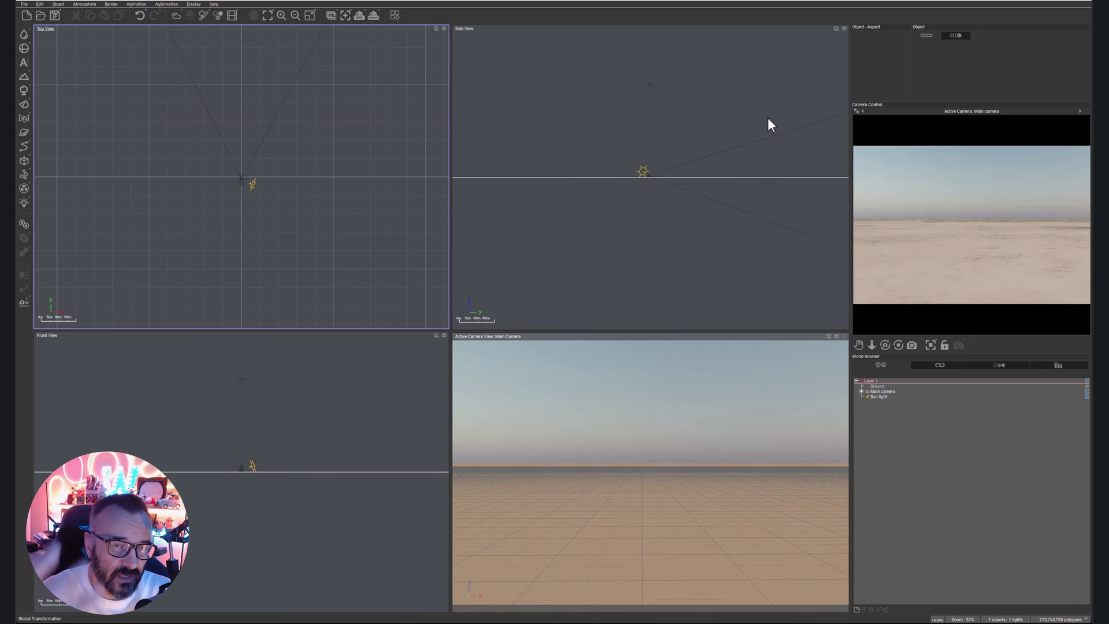
click(28, 103)
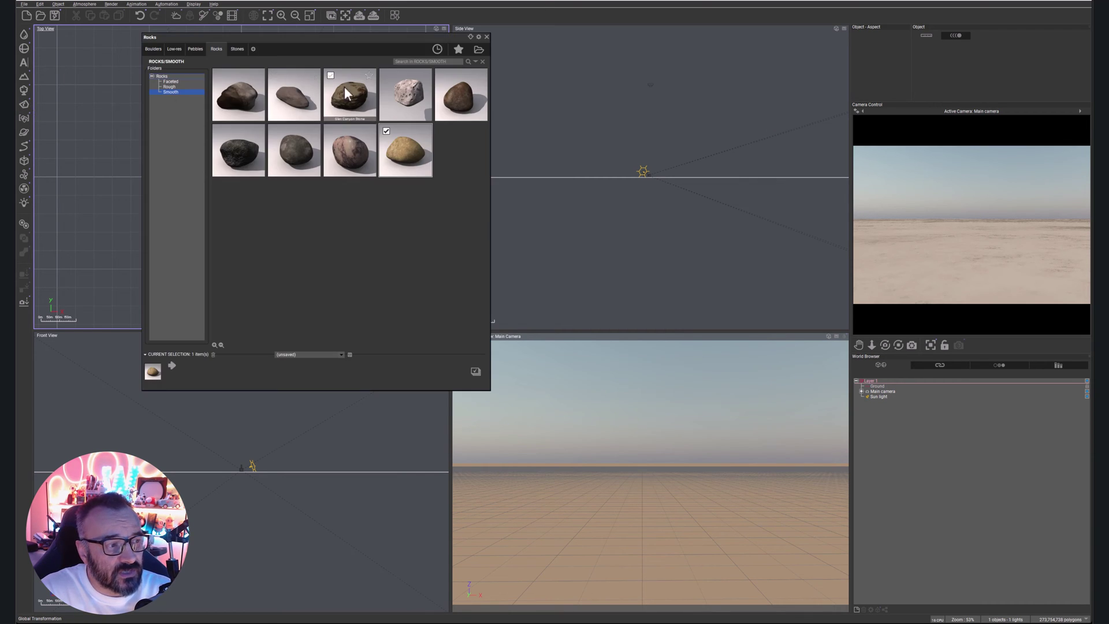
click(487, 37)
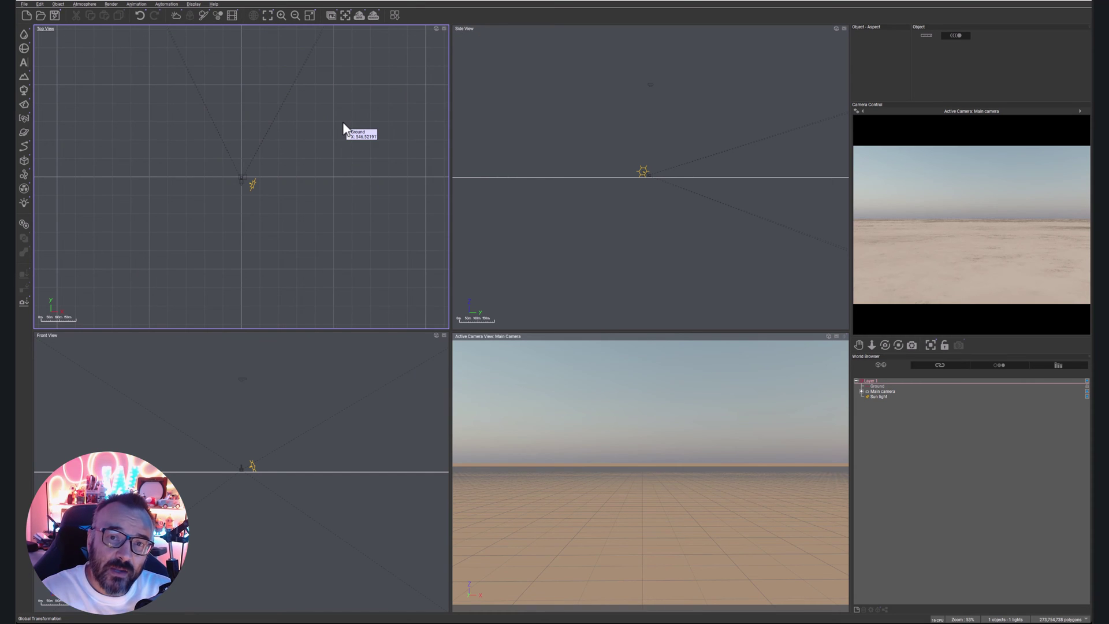
Add a Heightfield Terrain and move it in the Top View to about 1.1 km ahead of the main camera.
mouse_move(23, 76)
mouse_down()
mouse_move(40, 72)
mouse_move(46, 82)
mouse_move(31, 84)
mouse_up()
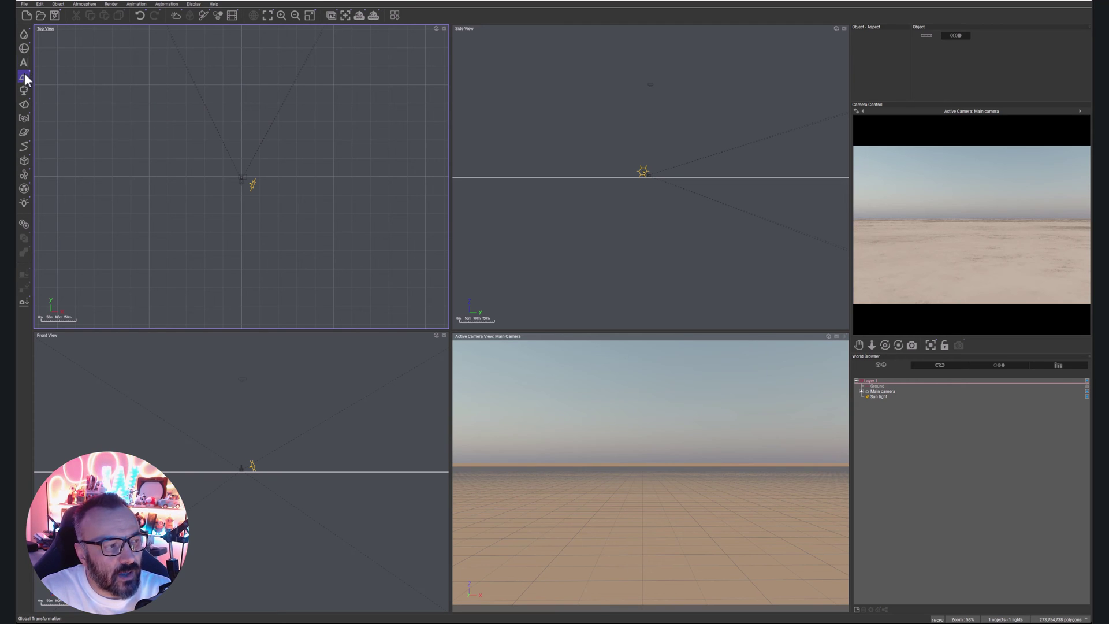
mouse_move(26, 79)
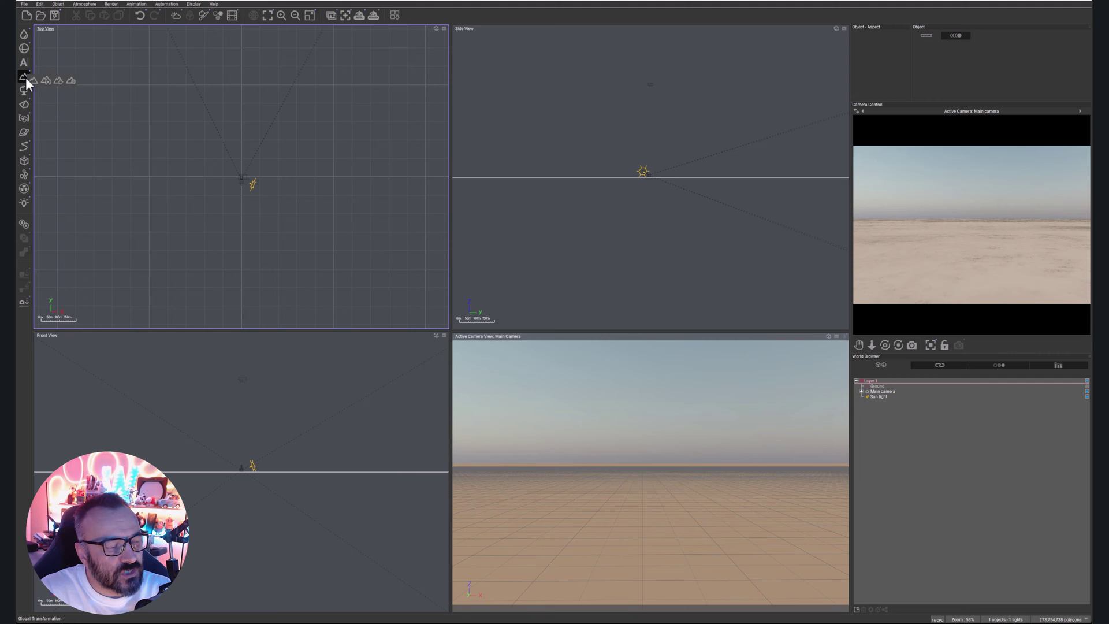
click(32, 81)
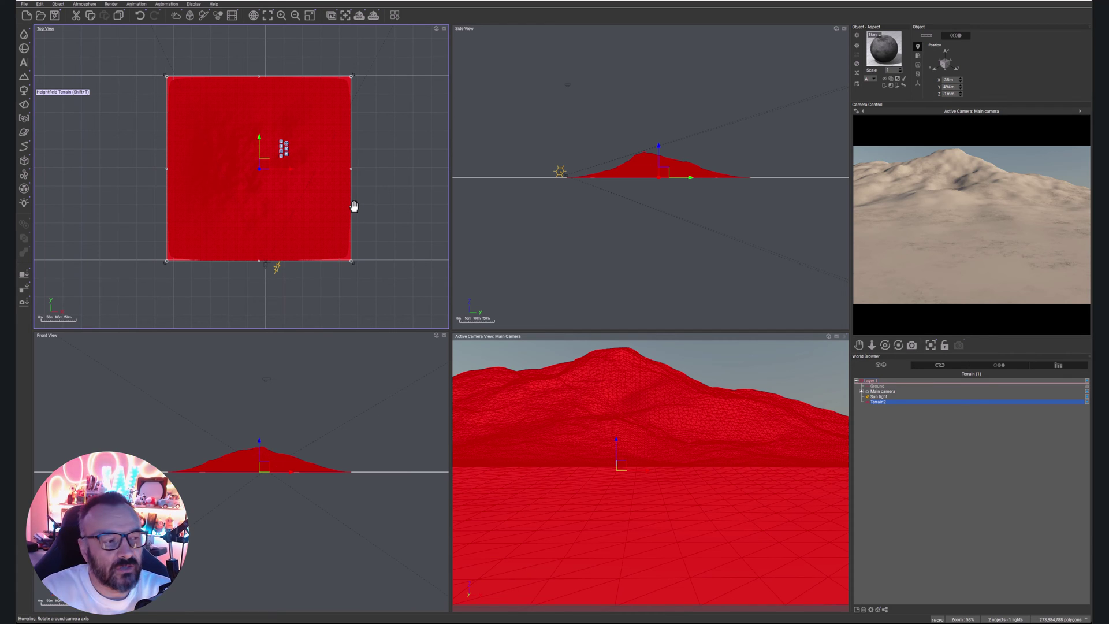
mouse_move(387, 133)
right_down()
mouse_move(389, 163)
mouse_move(388, 149)
right_up()
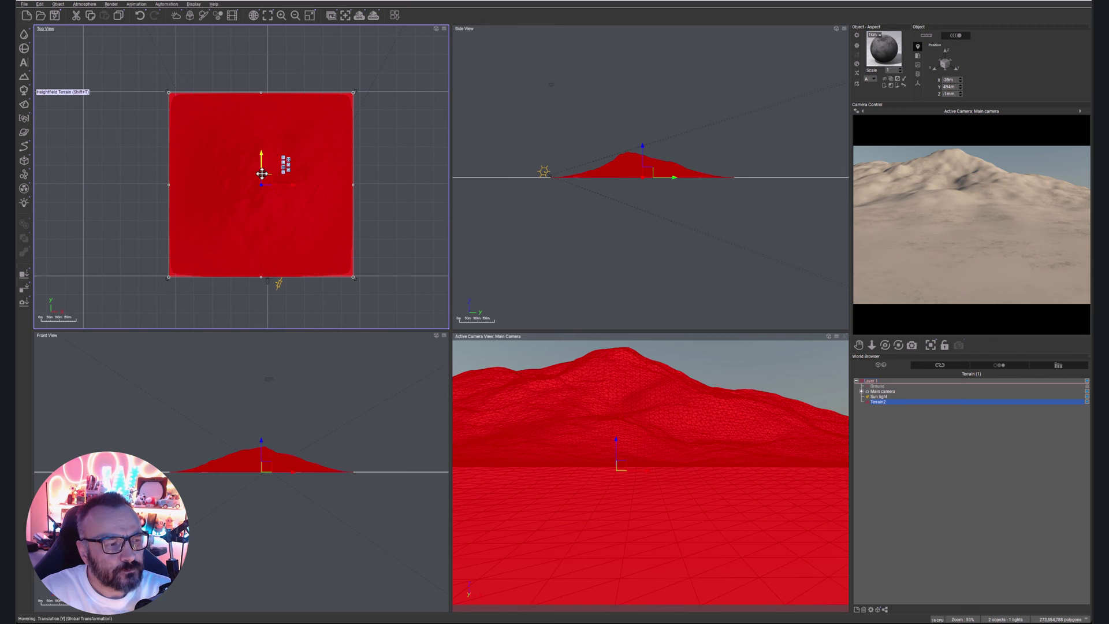
drag(261, 173, 264, 96)
right_drag(293, 104, 313, 180)
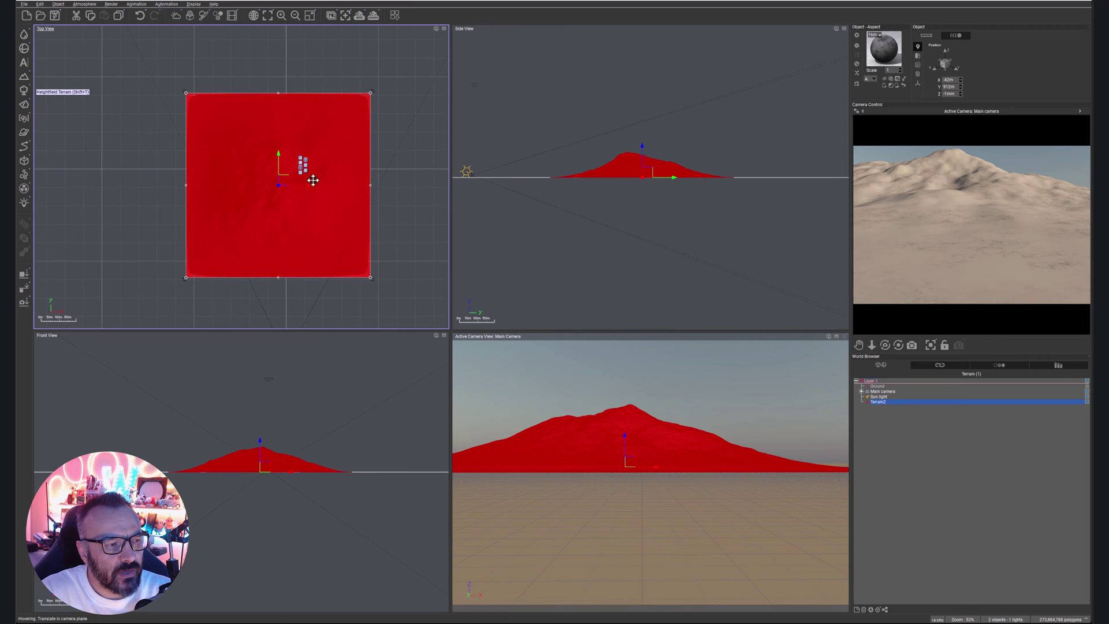
drag(281, 172, 290, 132)
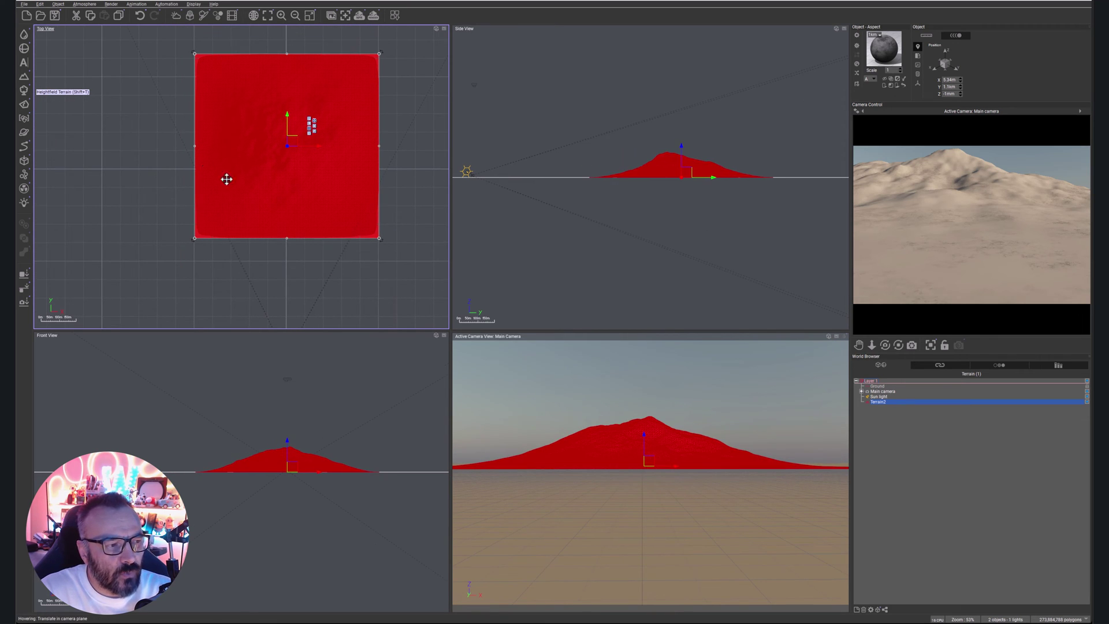
right_drag(414, 147, 372, 154)
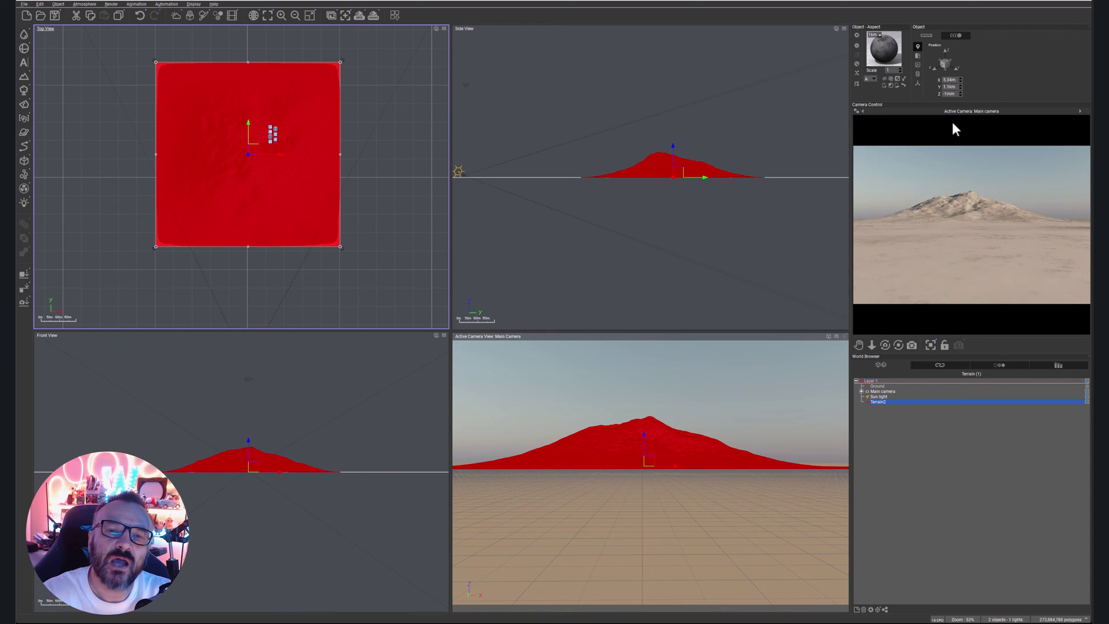
Select the Ground and then the terrain, and in the Side View raise the terrain slightly and scale it down a little.
click(877, 385)
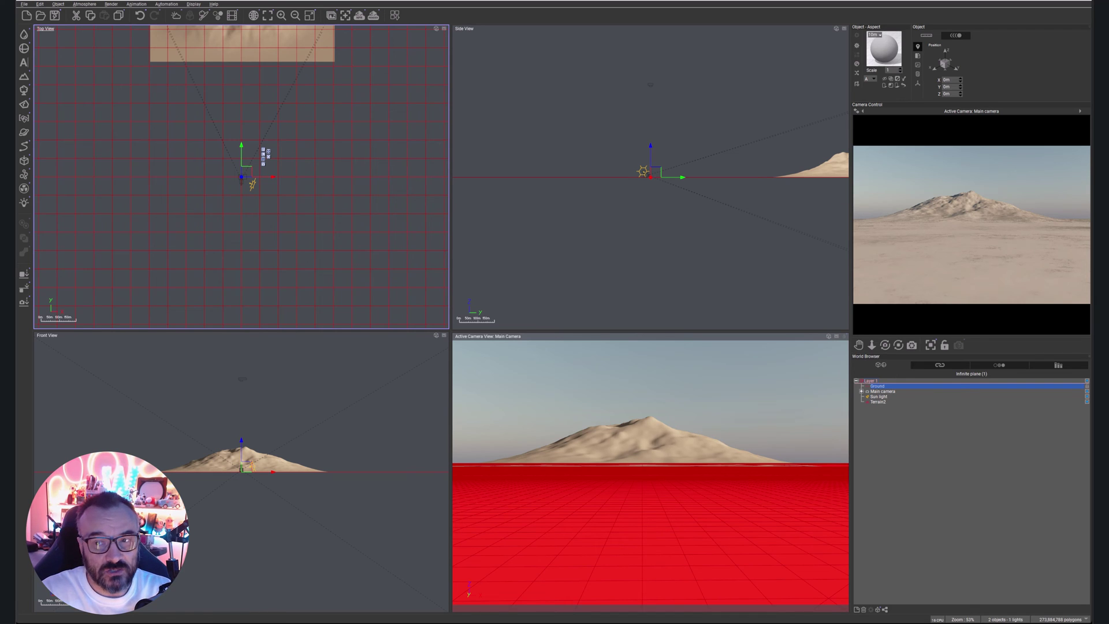
click(879, 402)
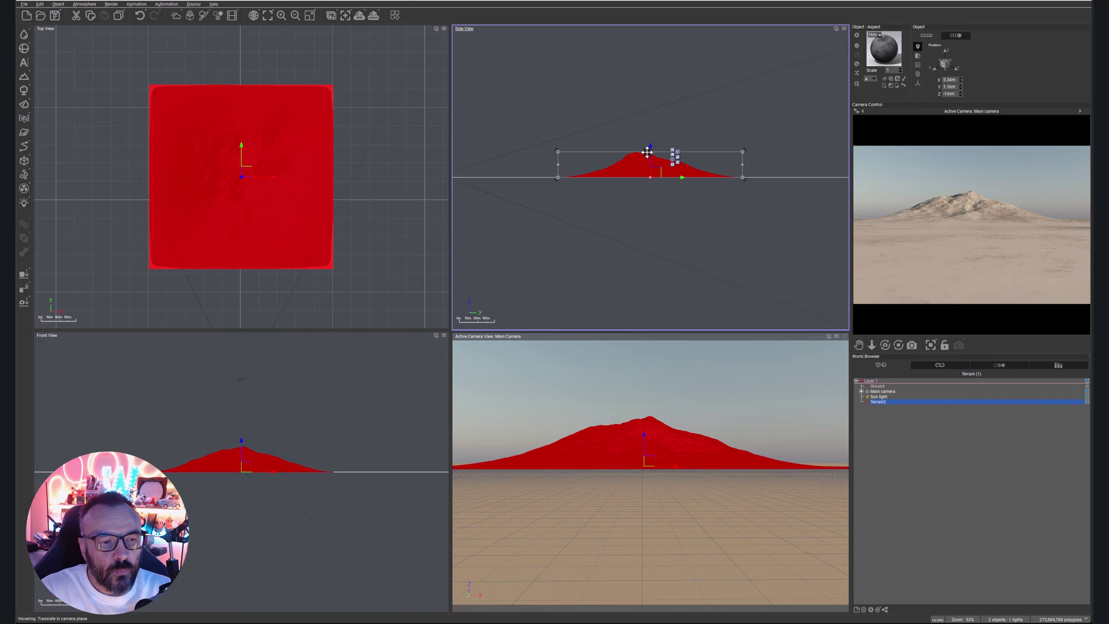
mouse_move(650, 150)
mouse_down()
mouse_move(650, 167)
mouse_move(645, 101)
mouse_move(645, 150)
mouse_up()
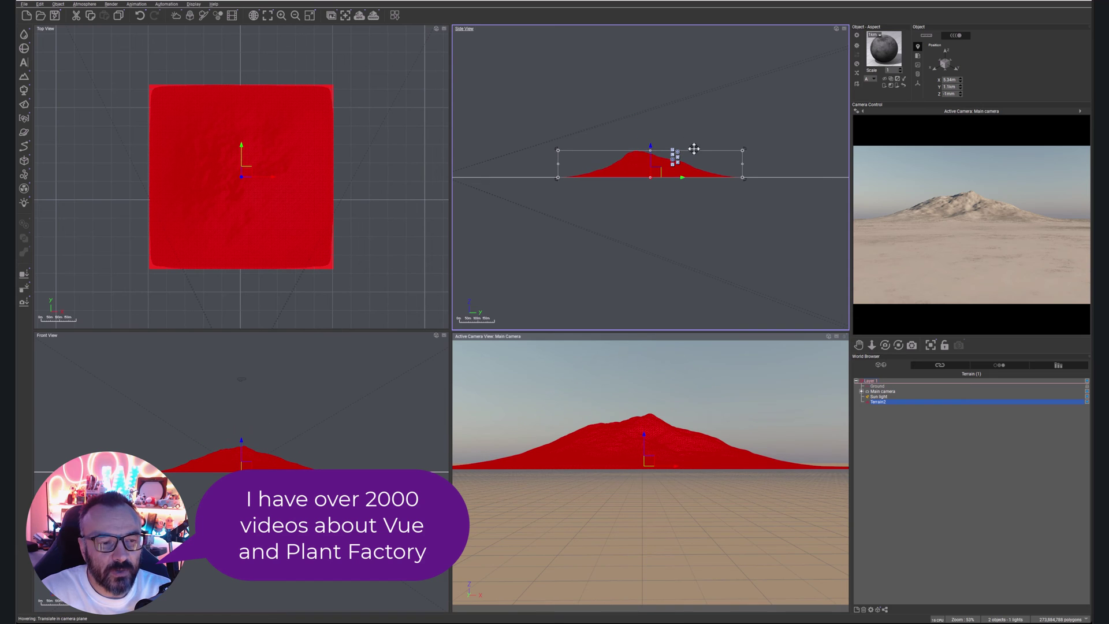
mouse_move(743, 150)
mouse_down()
mouse_move(719, 155)
mouse_move(755, 148)
mouse_move(741, 151)
mouse_up()
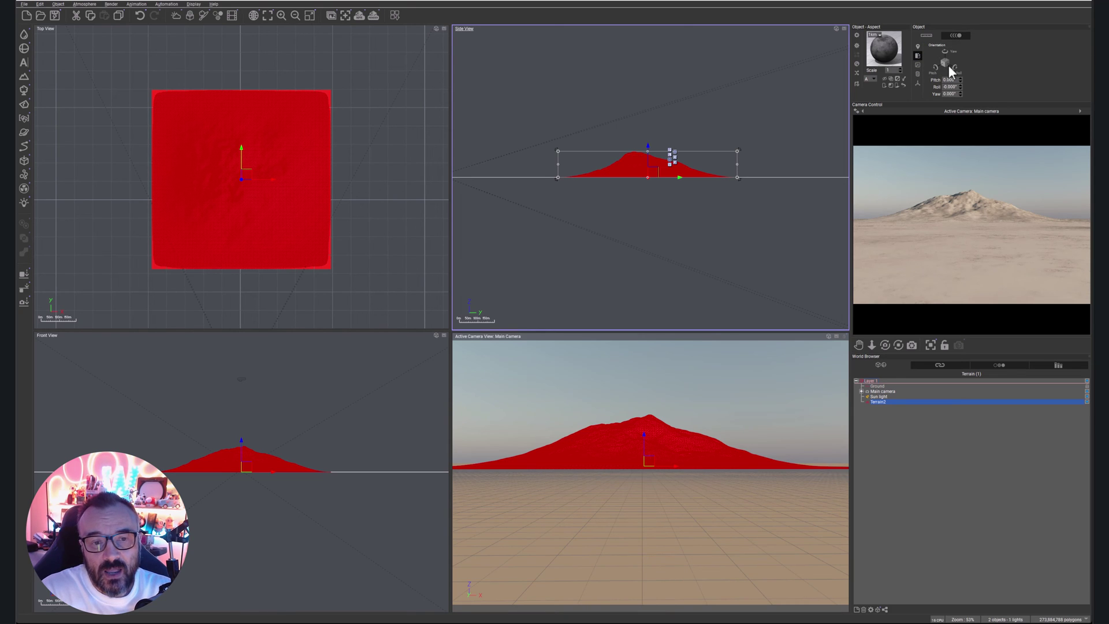
View the terrain's Twist and Pivot position settings, then return to its Position values.
click(918, 73)
click(918, 83)
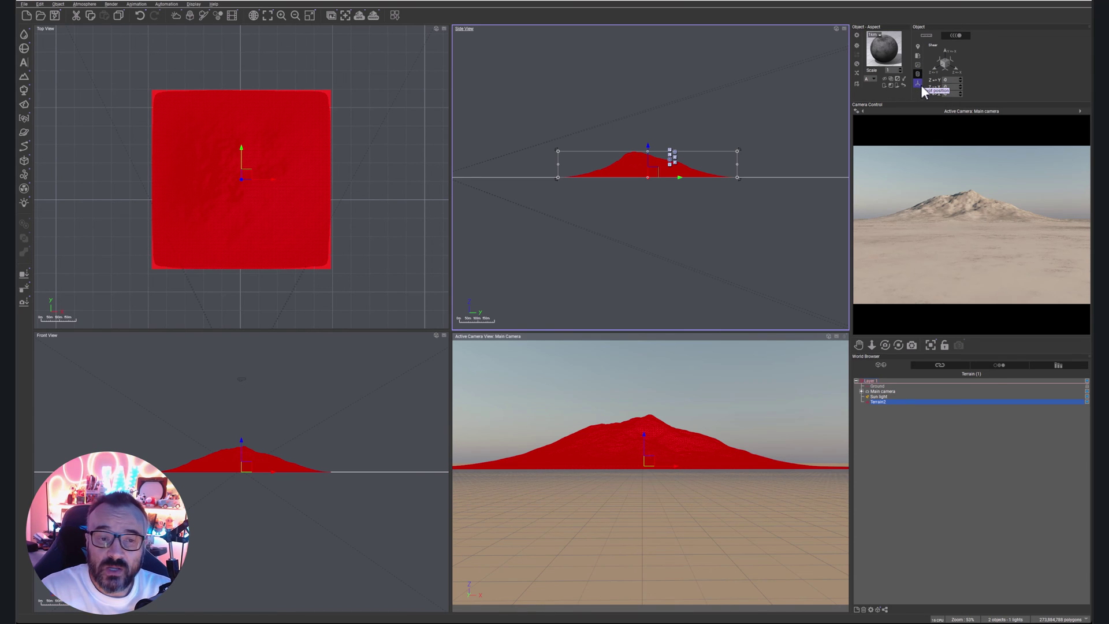
click(919, 85)
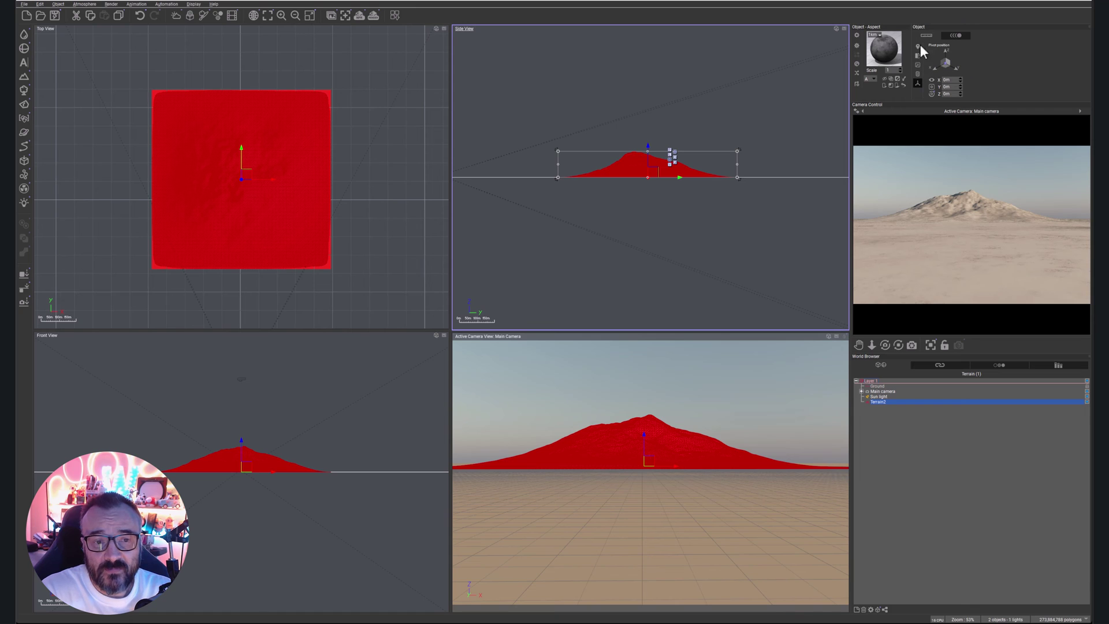
click(919, 45)
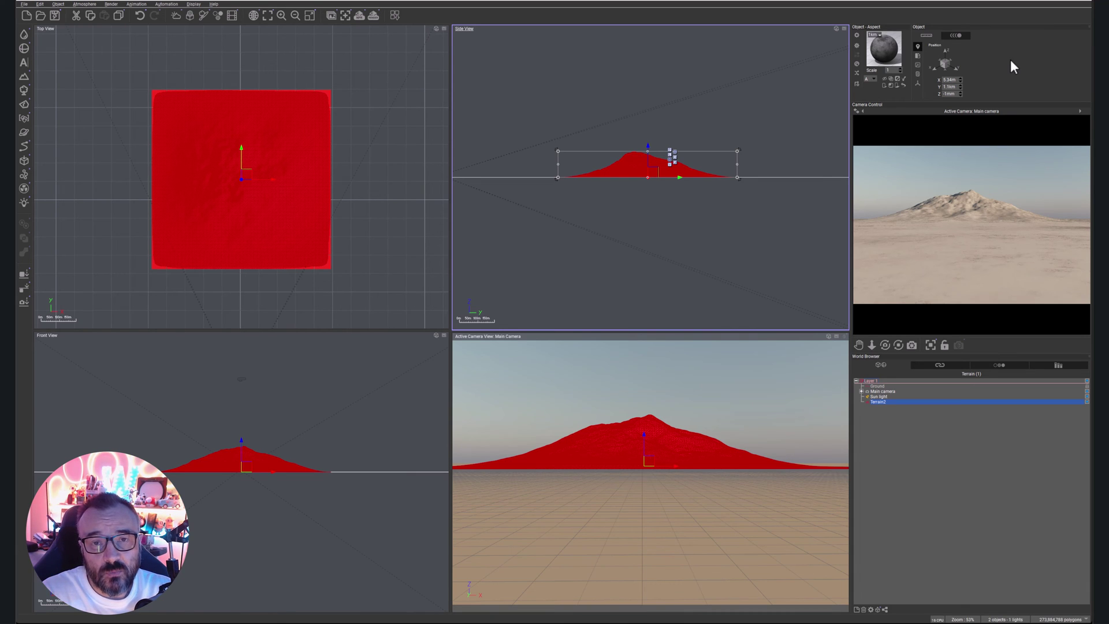
Move the terrain in the Top View to about 1.2 km from the camera and open it in the Terrain Editor.
mouse_move(394, 169)
right_down()
mouse_move(422, 164)
mouse_move(412, 163)
right_up()
drag(269, 160, 274, 141)
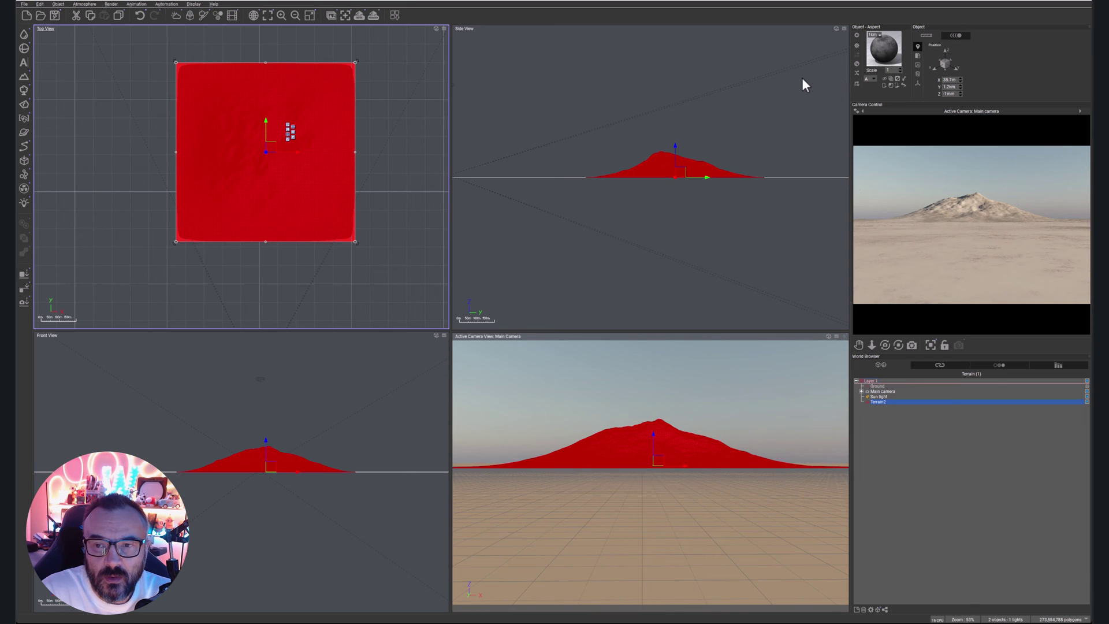
double_click(296, 89)
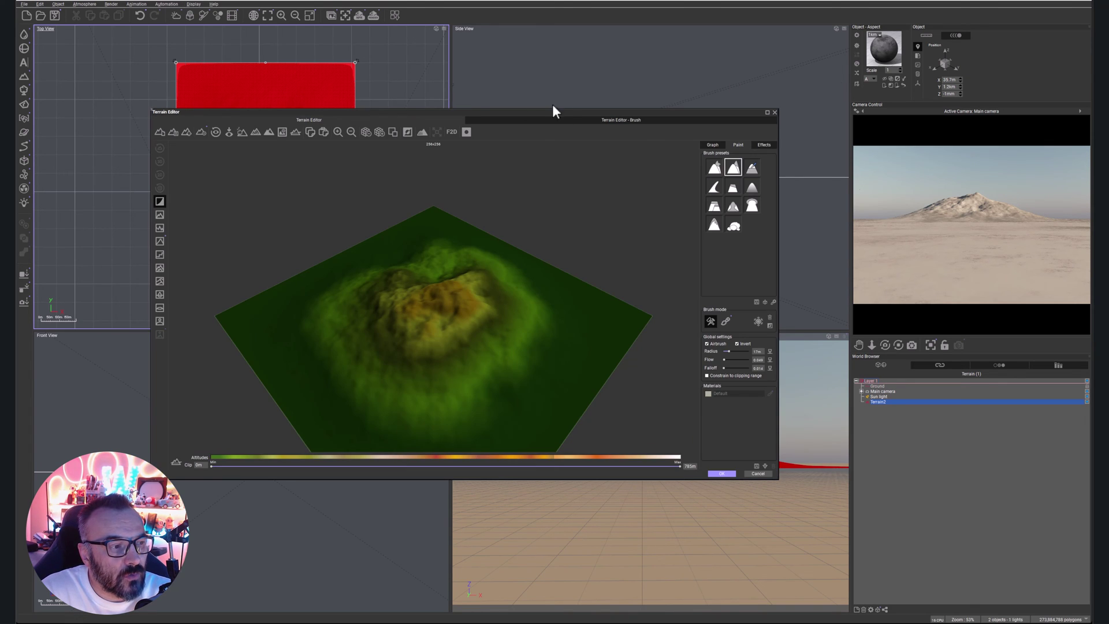
Reposition the Terrain Editor window and close it without changes.
drag(568, 114, 656, 94)
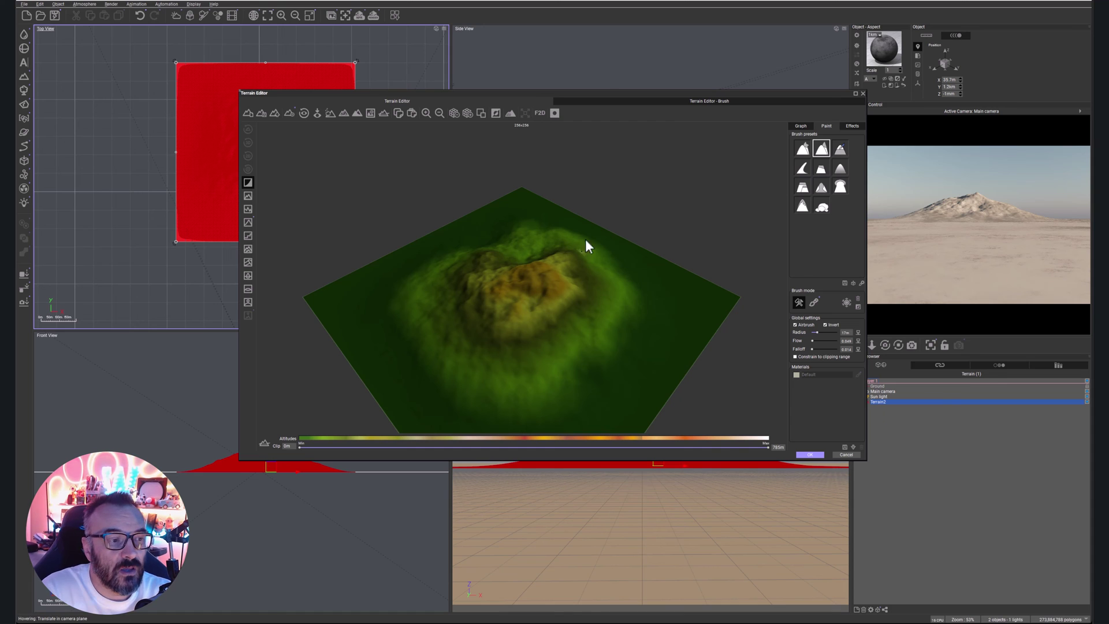
drag(590, 93, 574, 58)
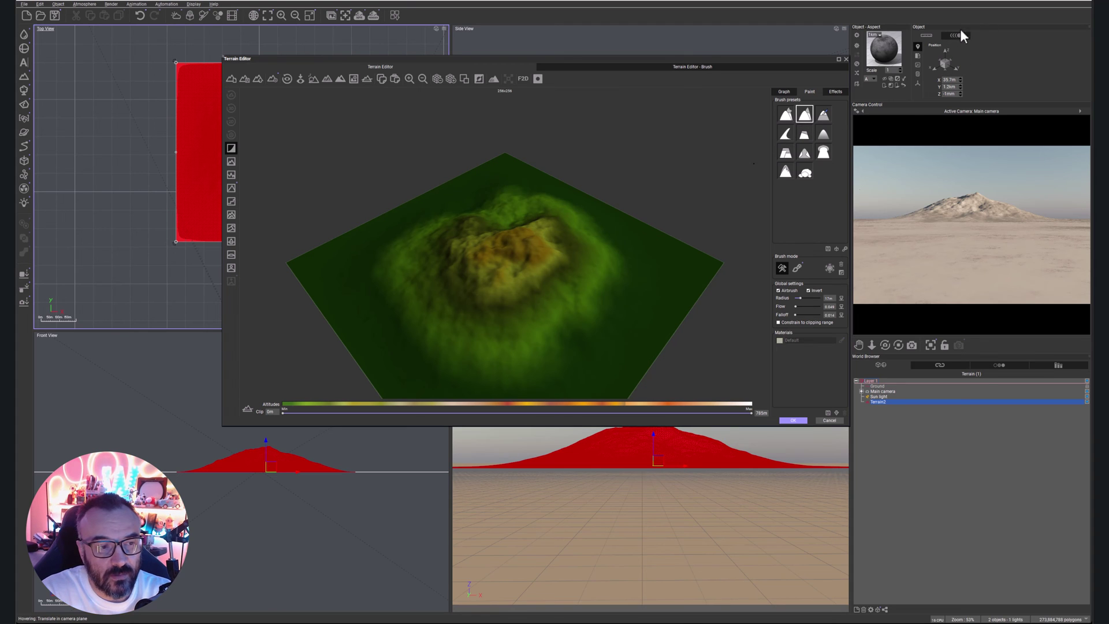
click(832, 420)
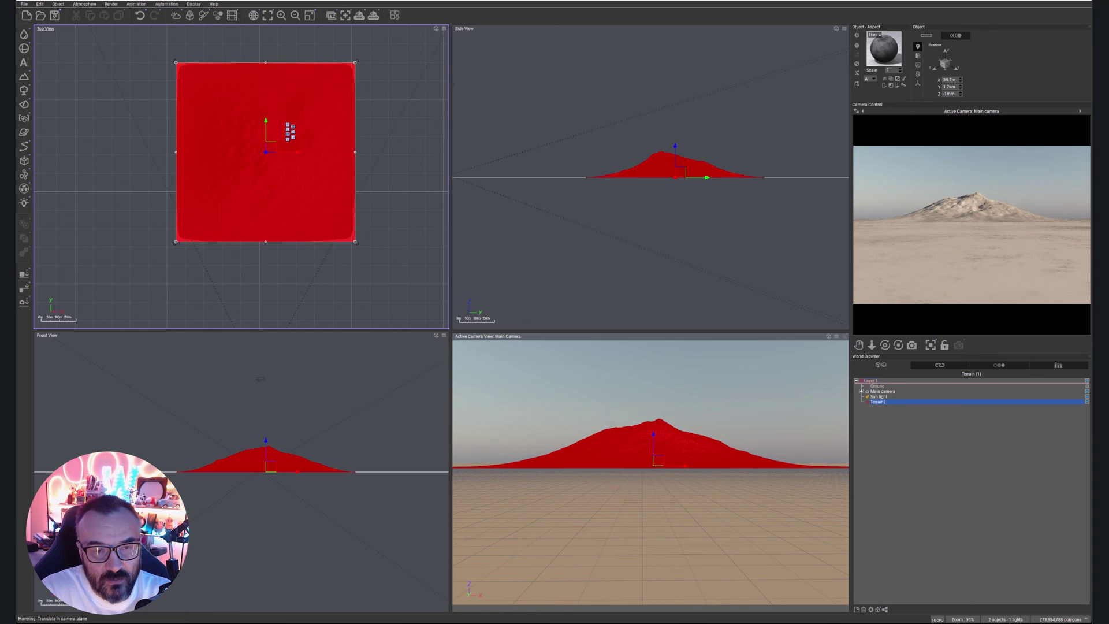
Show the terrain's Size values, then reopen the terrain in the Terrain Editor and double its resolution.
click(917, 65)
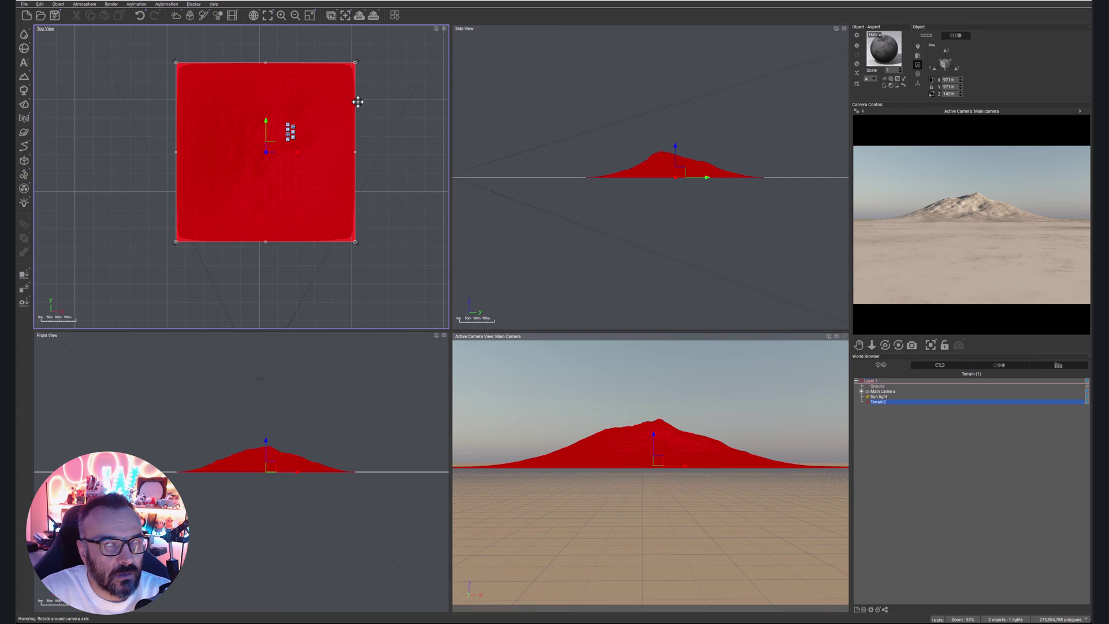
double_click(317, 85)
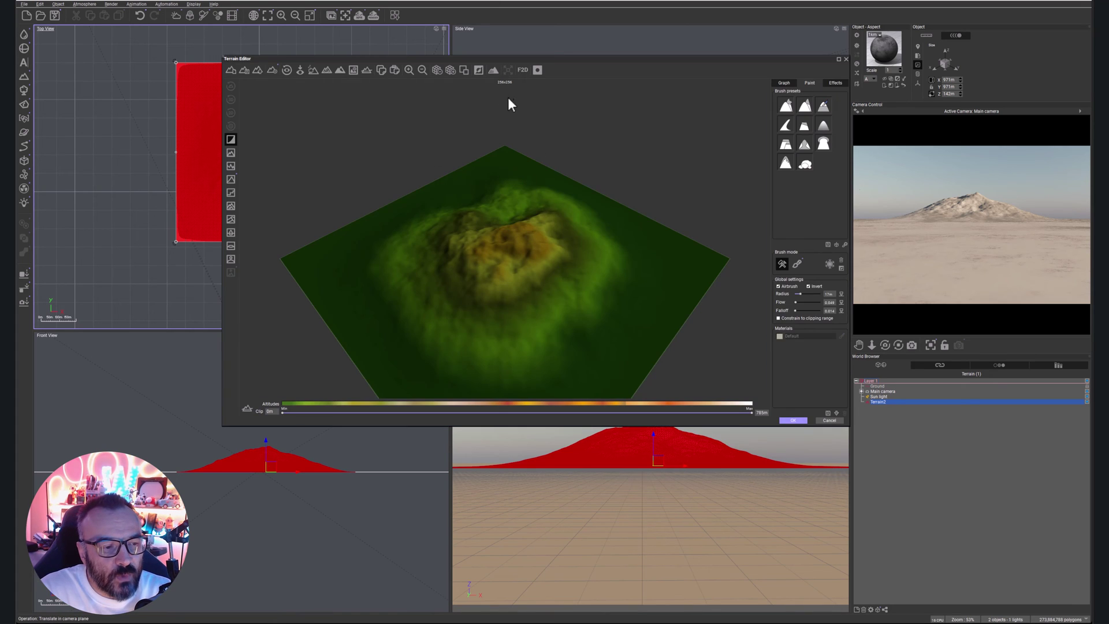
click(449, 80)
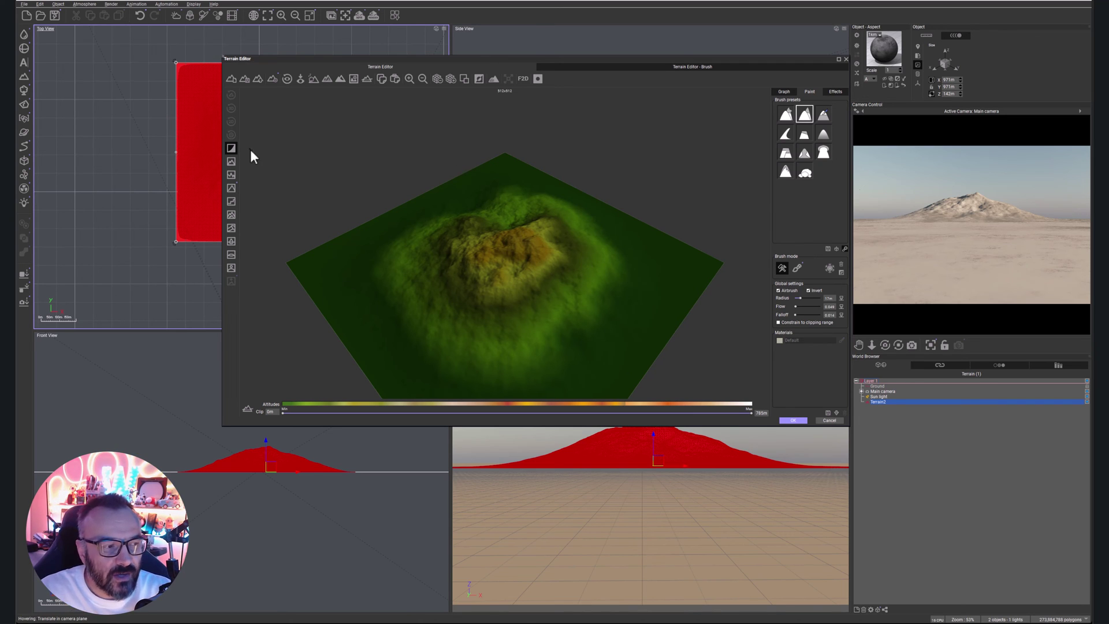
Toggle the terrain's zero edges off and back on, and view the list of eroded terrain styles.
click(234, 149)
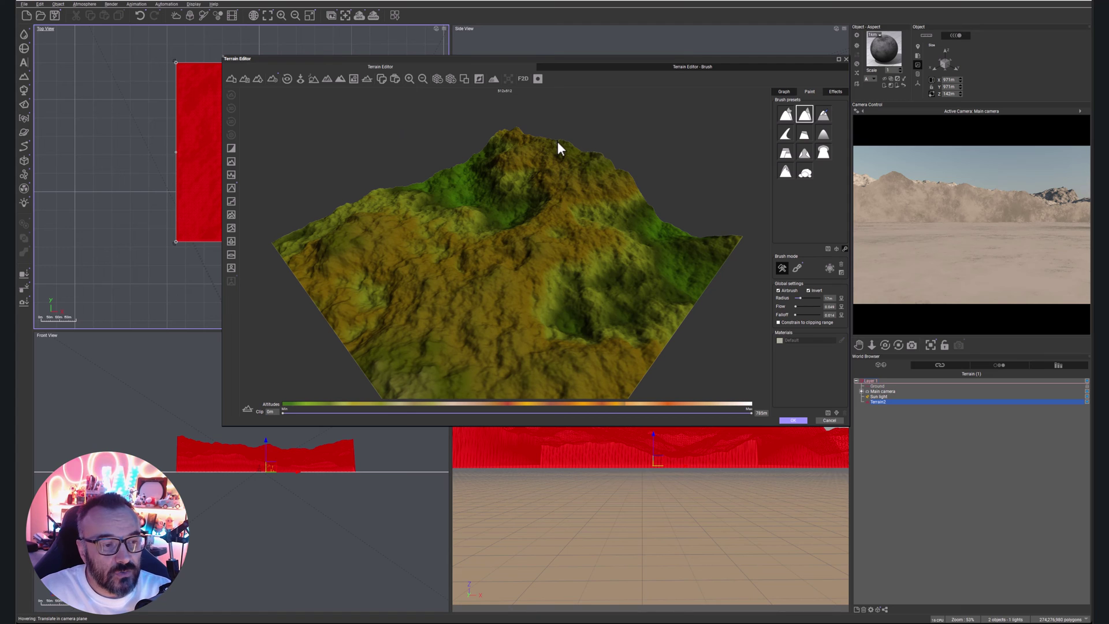
click(231, 149)
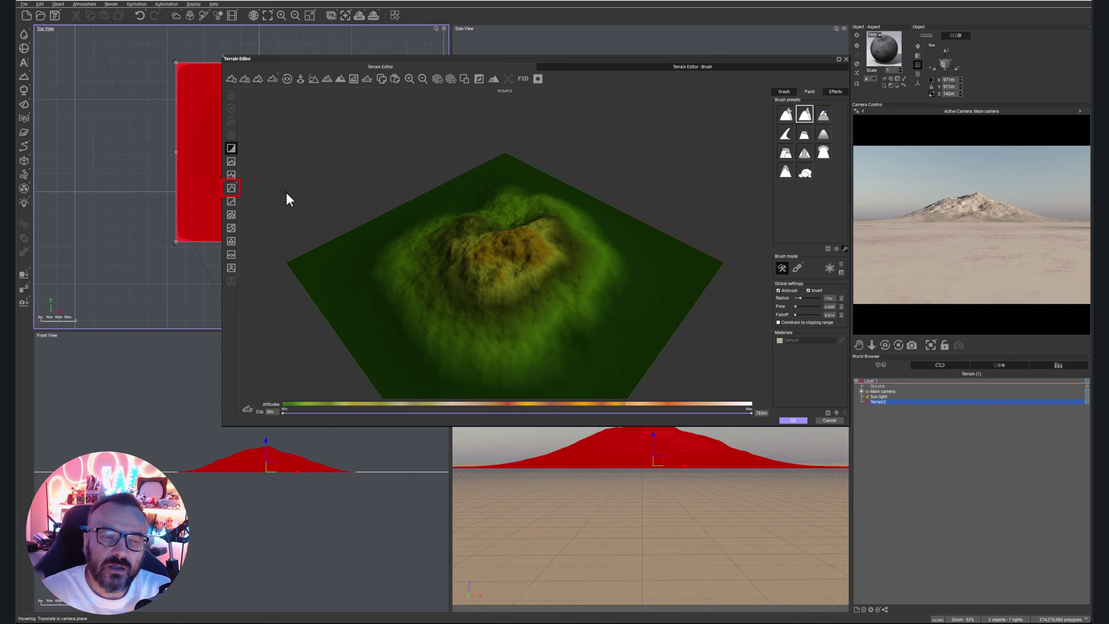
click(232, 191)
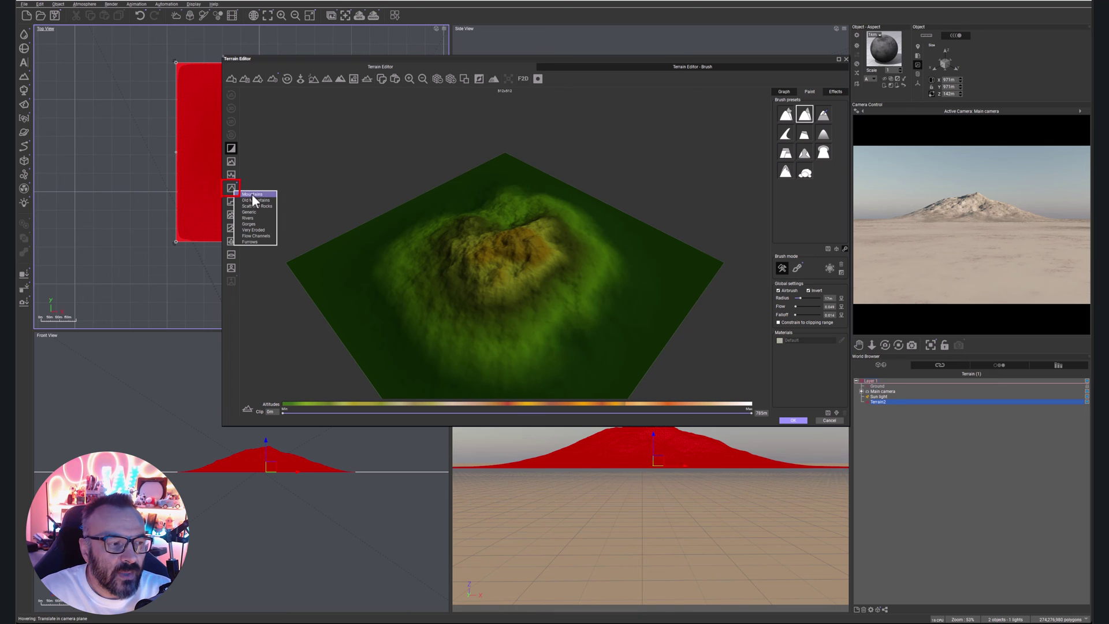
click(307, 131)
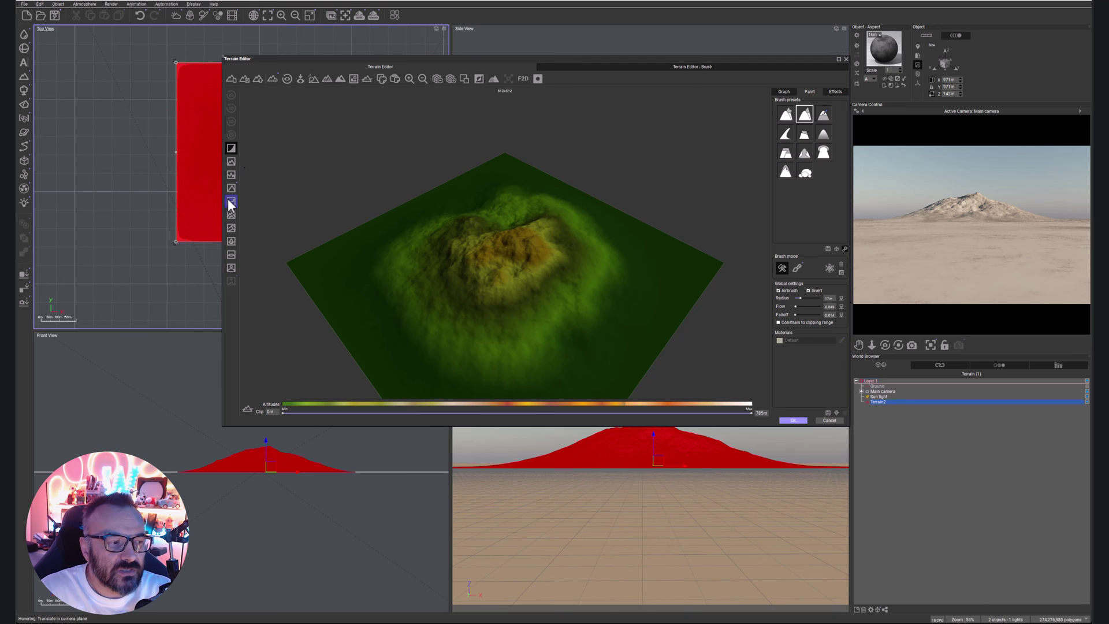
Try the Mountain, Peaks, Canyon, Mounds and Dunes presets on the terrain.
click(232, 161)
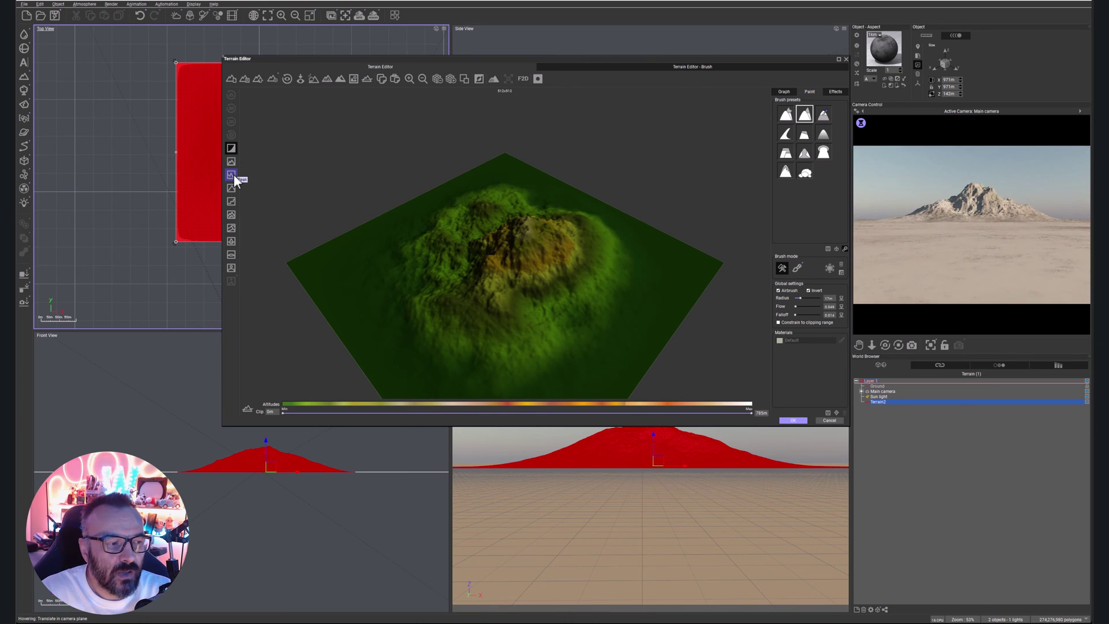
click(233, 174)
click(231, 202)
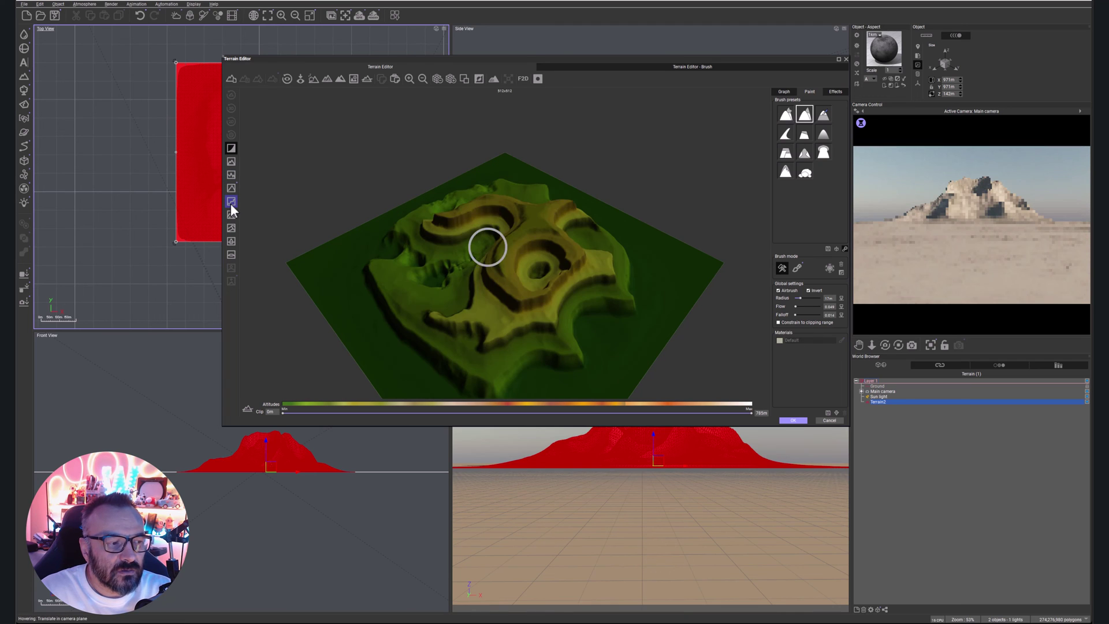
click(234, 213)
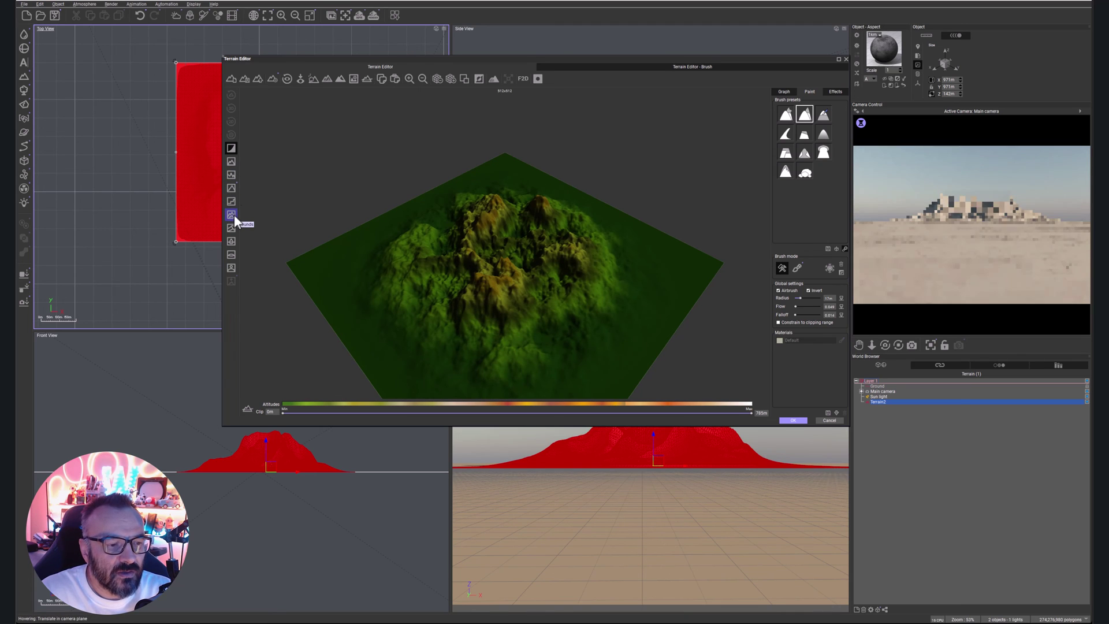
click(234, 227)
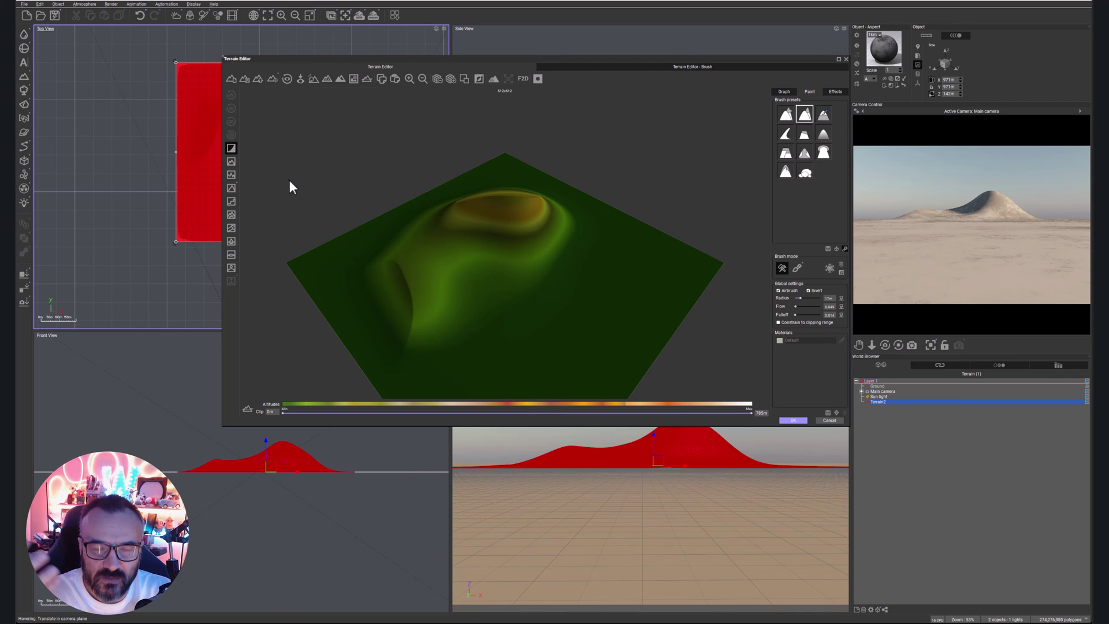
Generate the terrain with the Peaks preset, accept it, and flatten it in the Side View to about 73 m high.
click(231, 175)
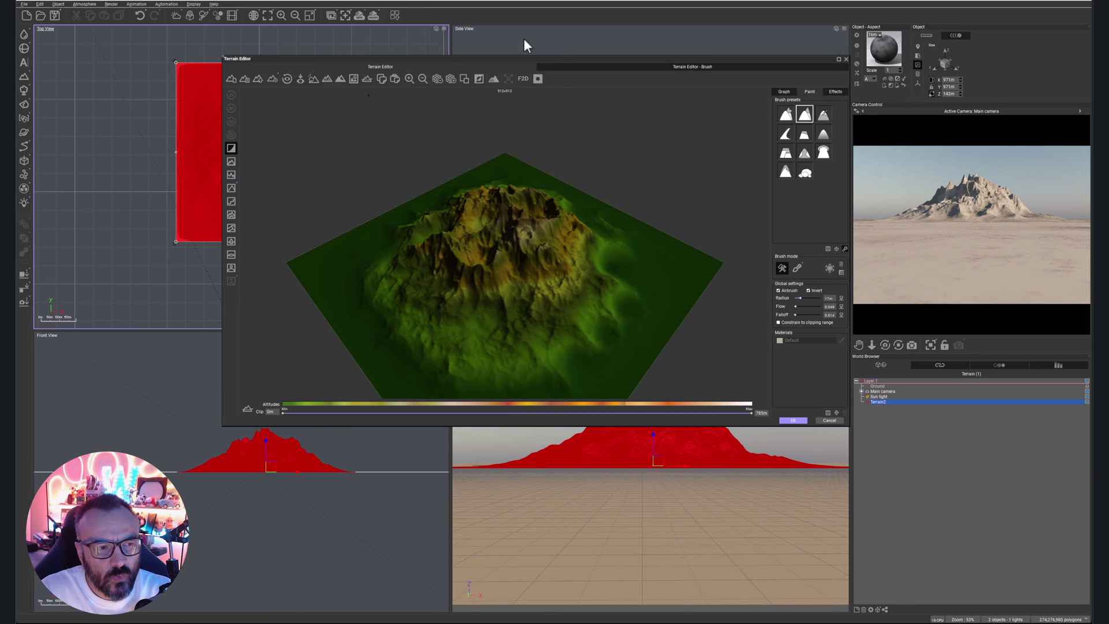
click(802, 420)
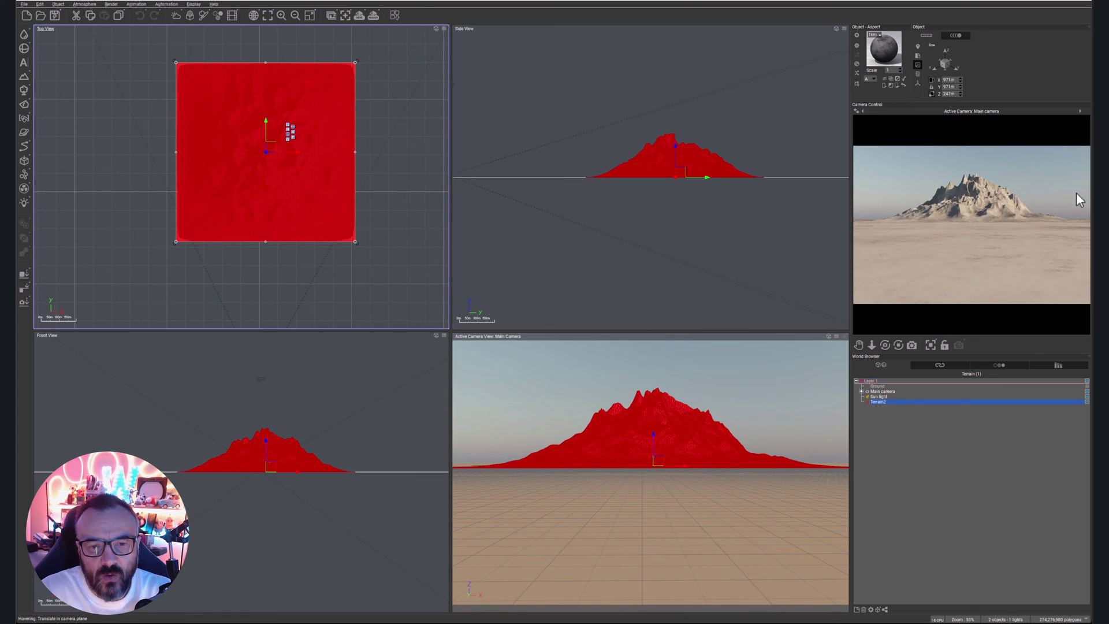
click(700, 152)
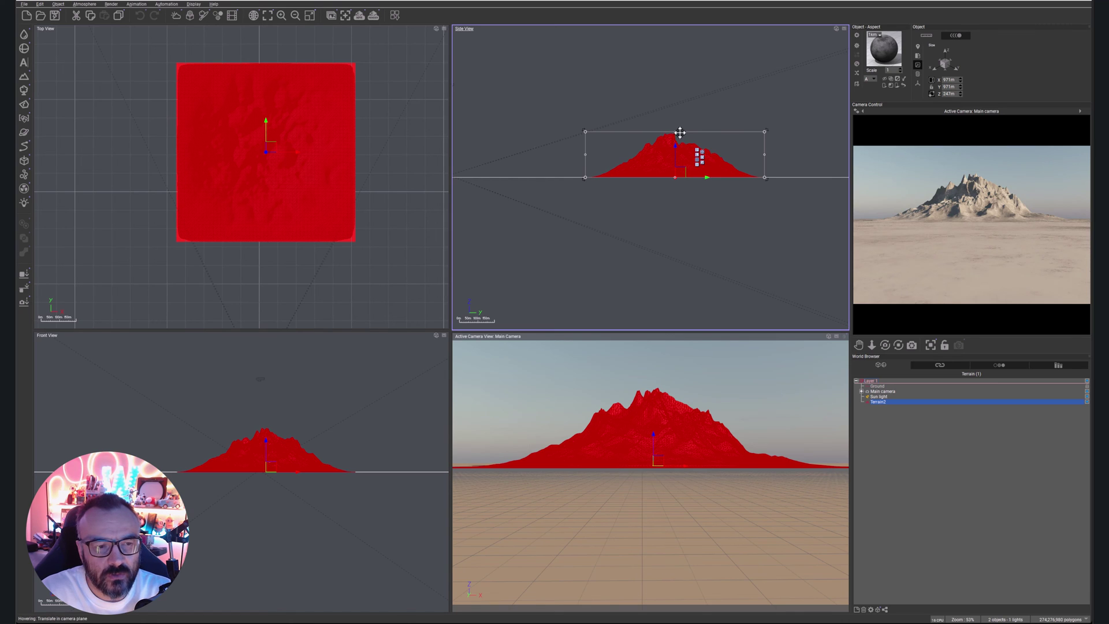
drag(676, 132, 676, 164)
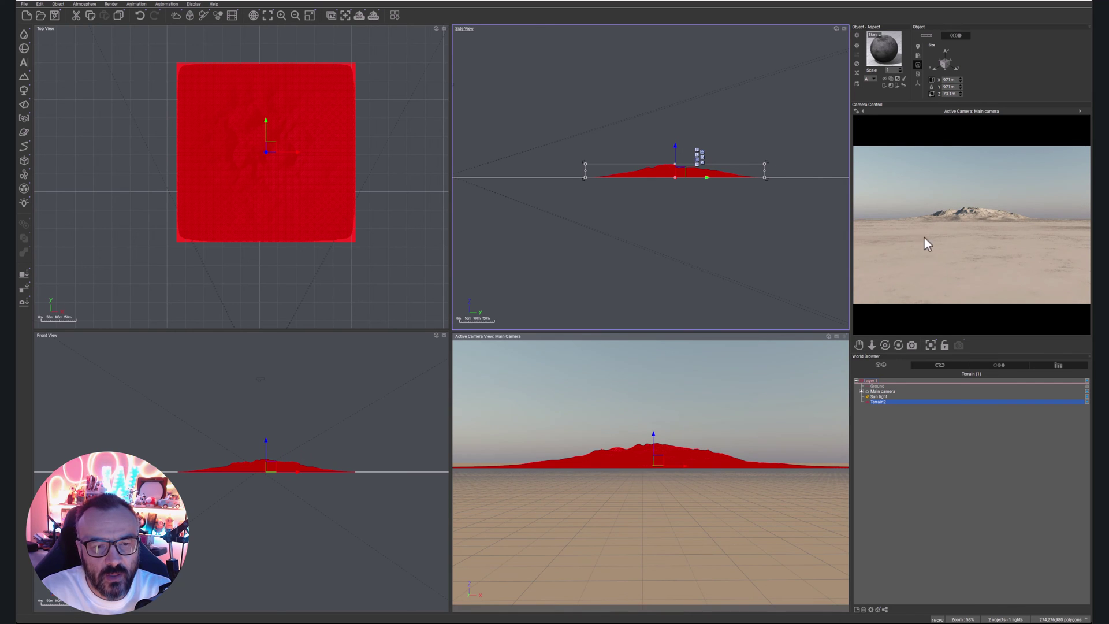
Move the main camera in the Top View close to the terrain's near edge, to about Y 600 m.
right_drag(388, 236, 412, 131)
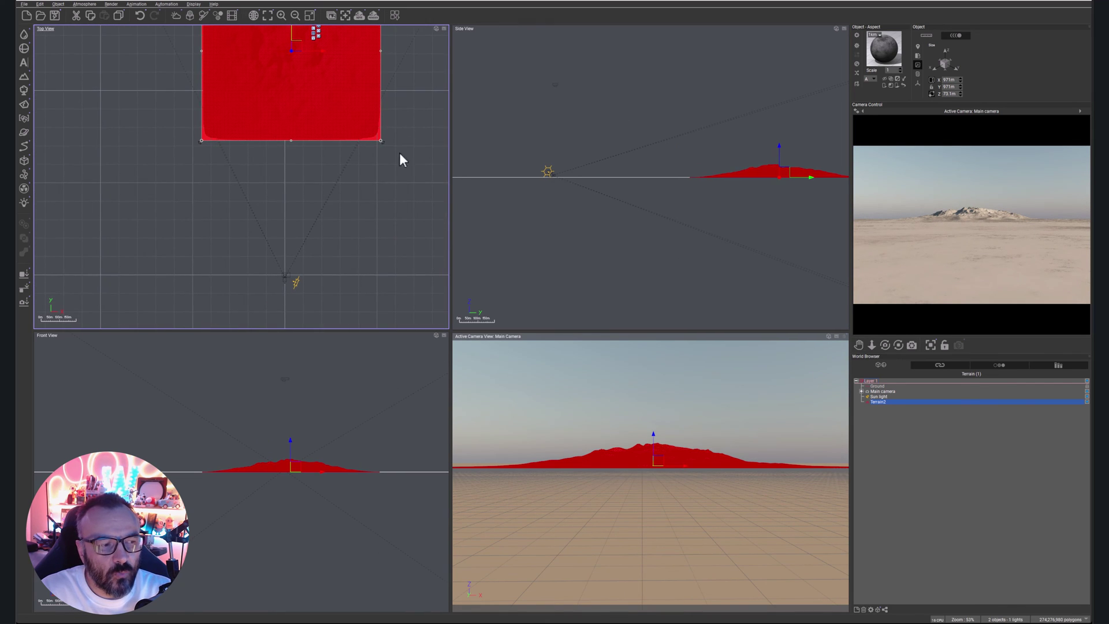
click(283, 277)
drag(283, 276, 293, 159)
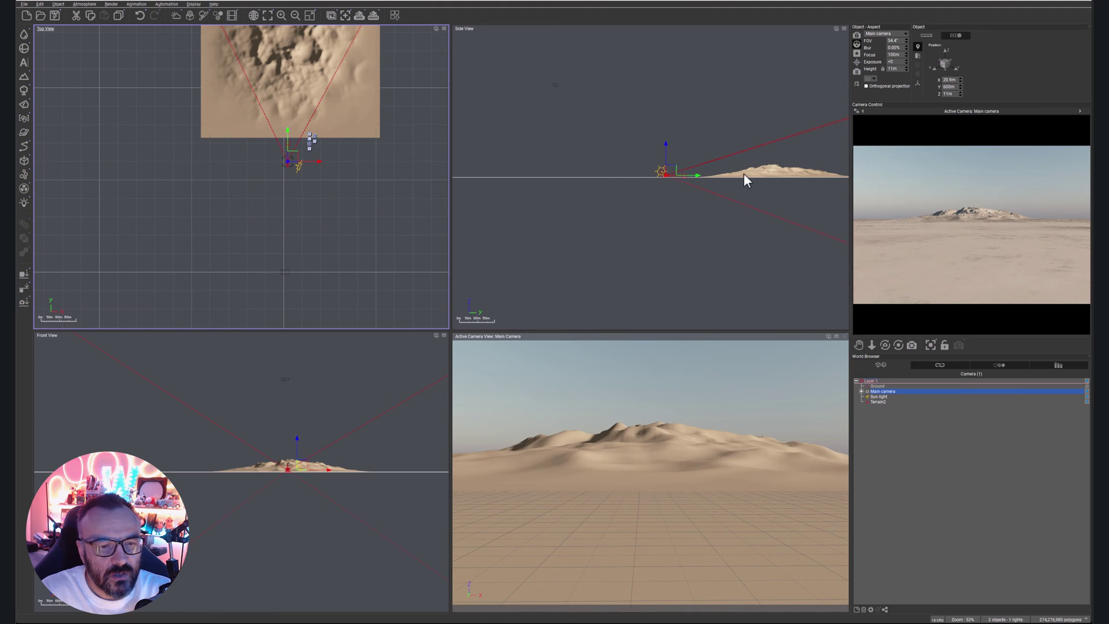
Raise the main camera in the Side View to a height of about 49 m.
right_drag(745, 177, 676, 193)
scroll(600, 193, up, 5)
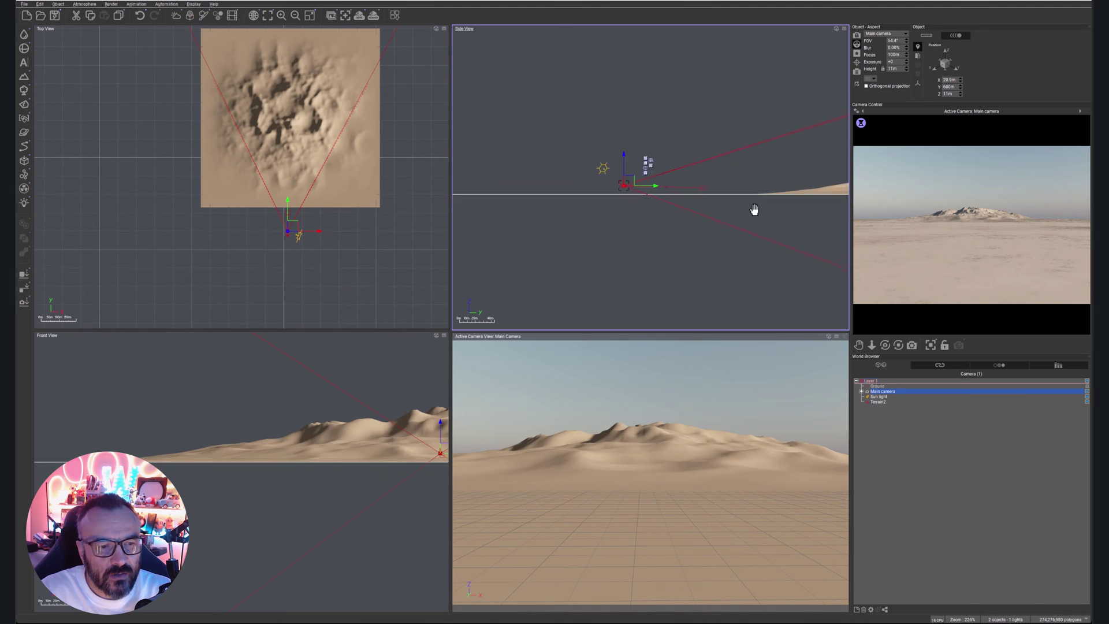
drag(606, 211, 607, 173)
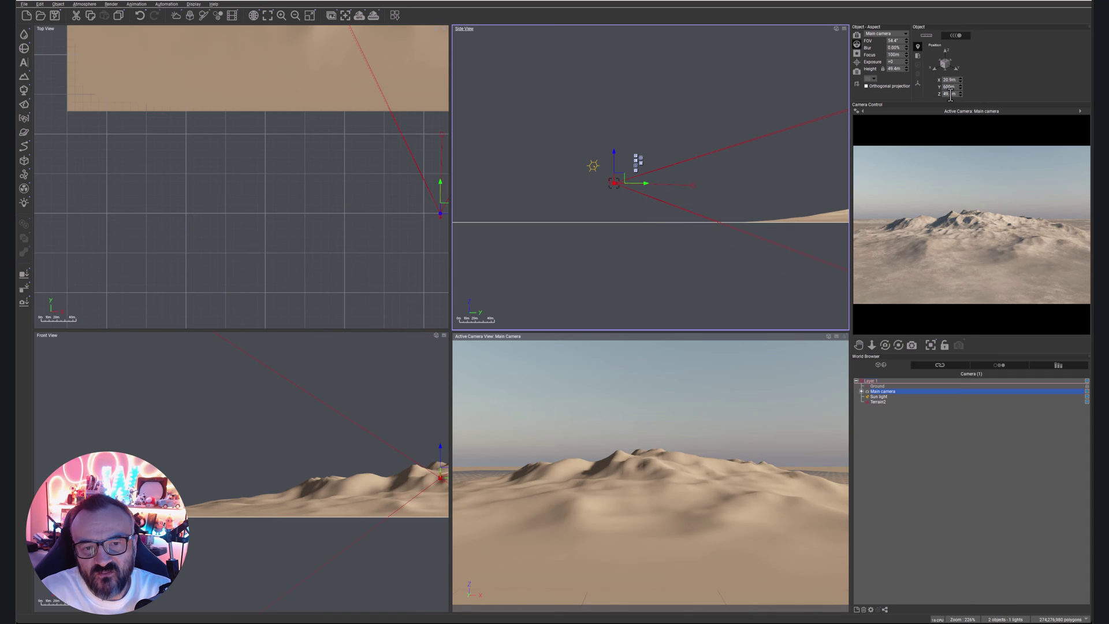
Tilt the main camera slightly downward and open the preview options for its render preview.
drag(885, 345, 871, 378)
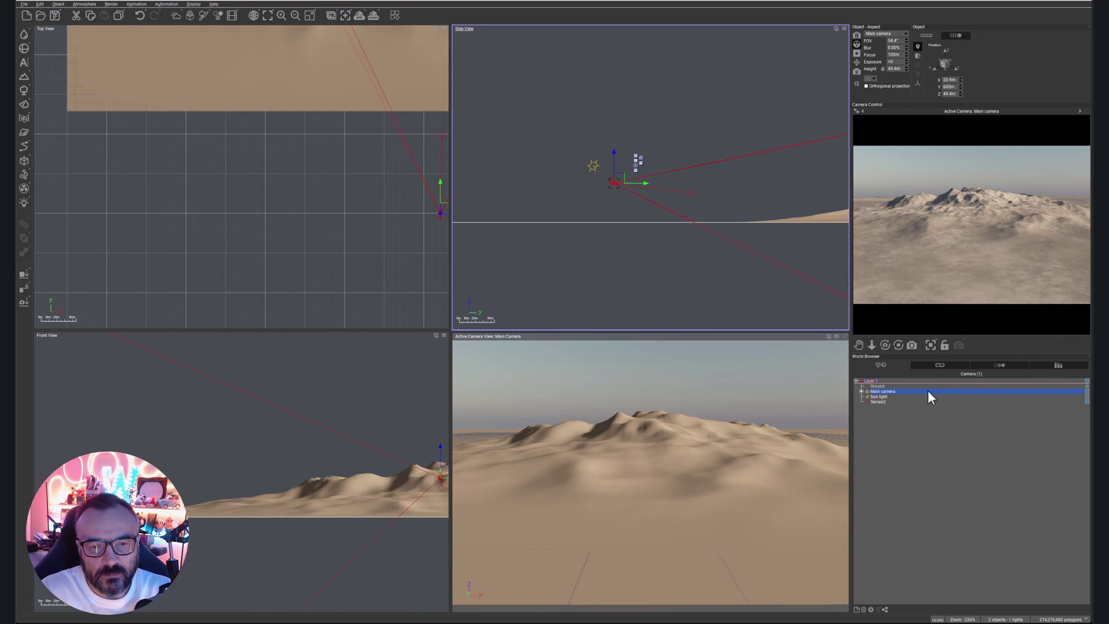
right_click(940, 267)
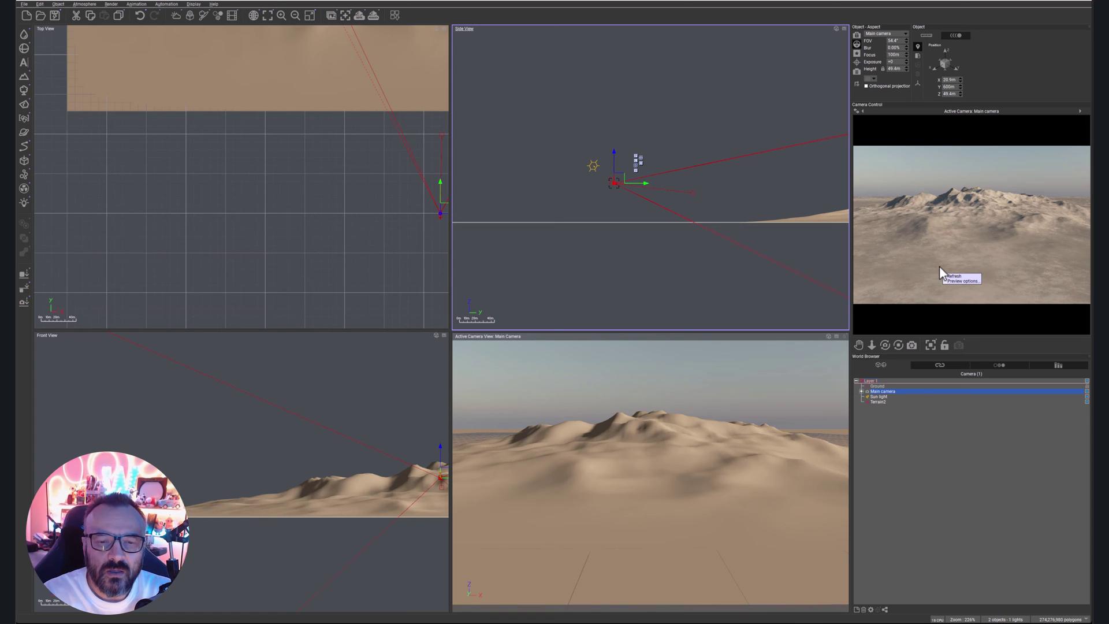
click(963, 282)
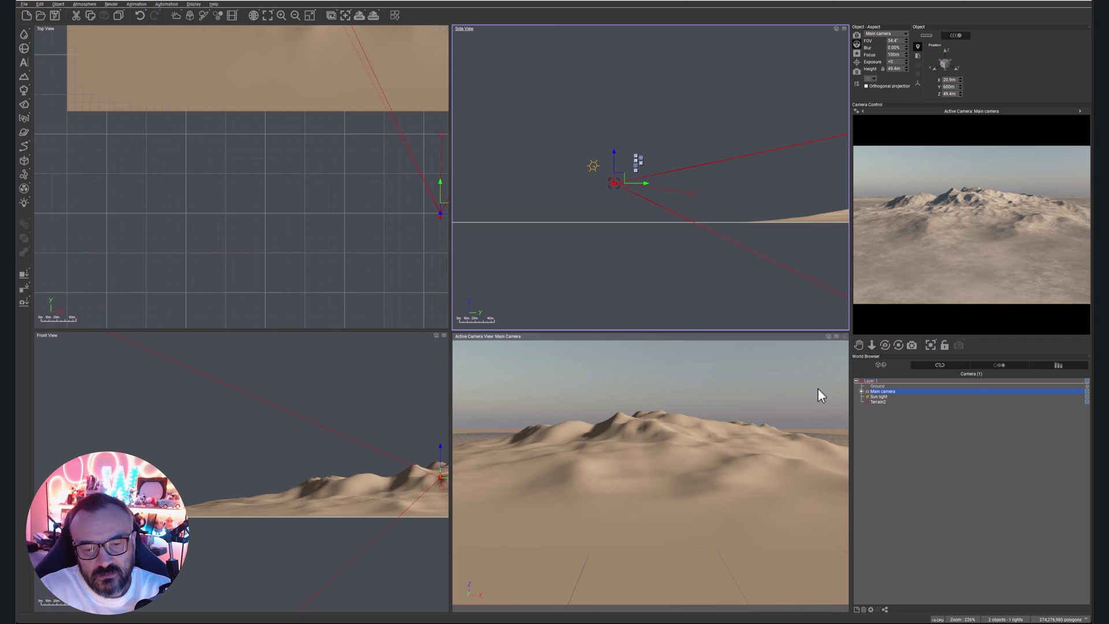
Open the terrain's Default material in the Advanced Material Editor and close it without changes.
click(878, 401)
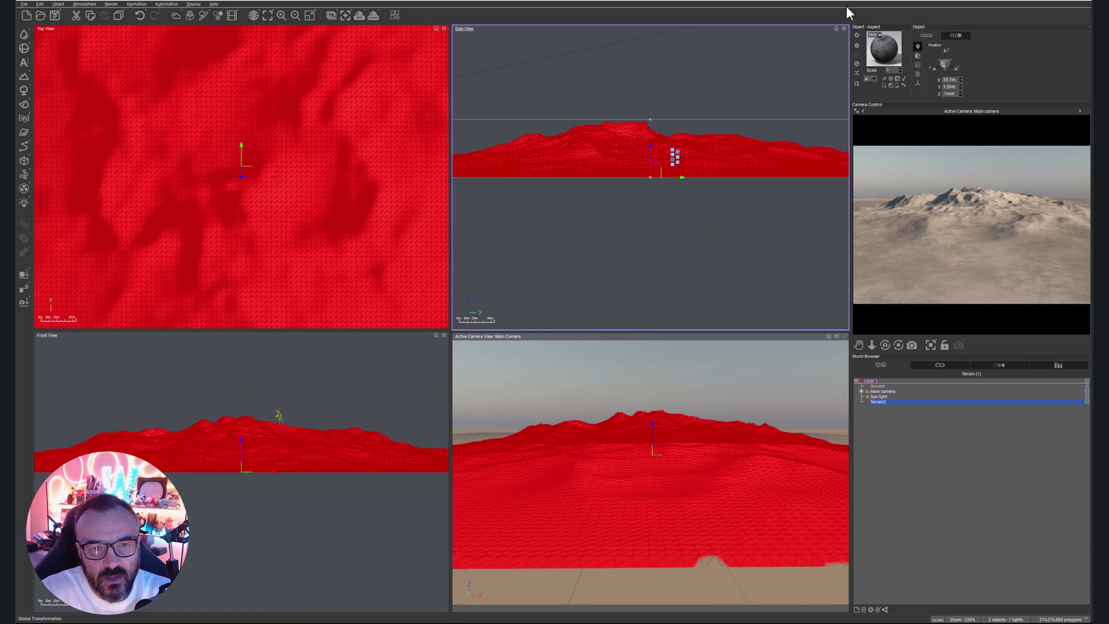
double_click(890, 53)
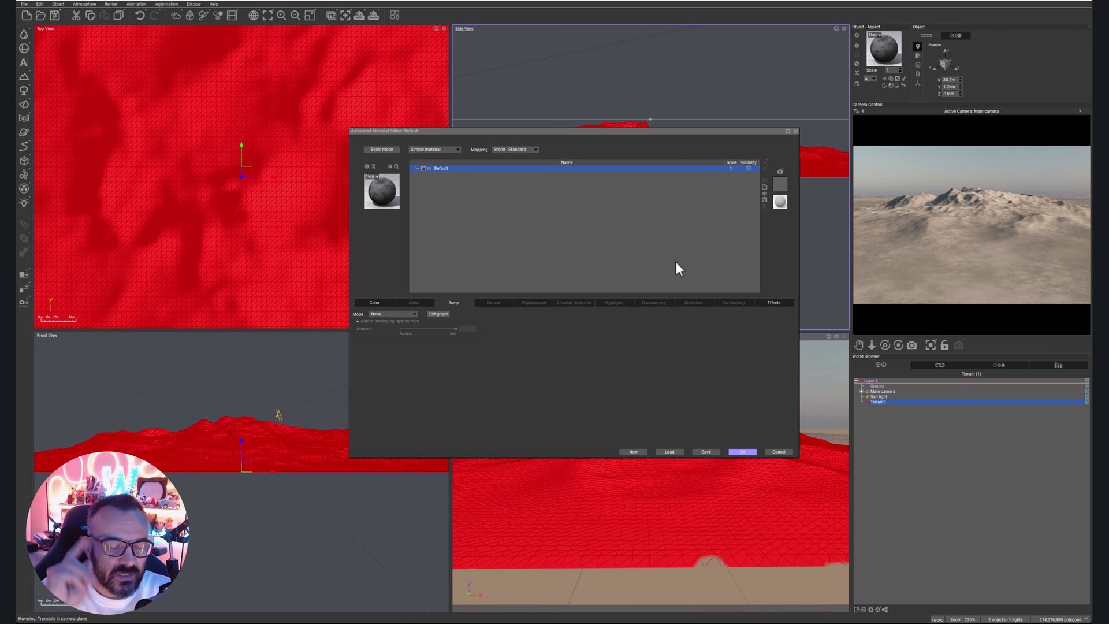
click(778, 452)
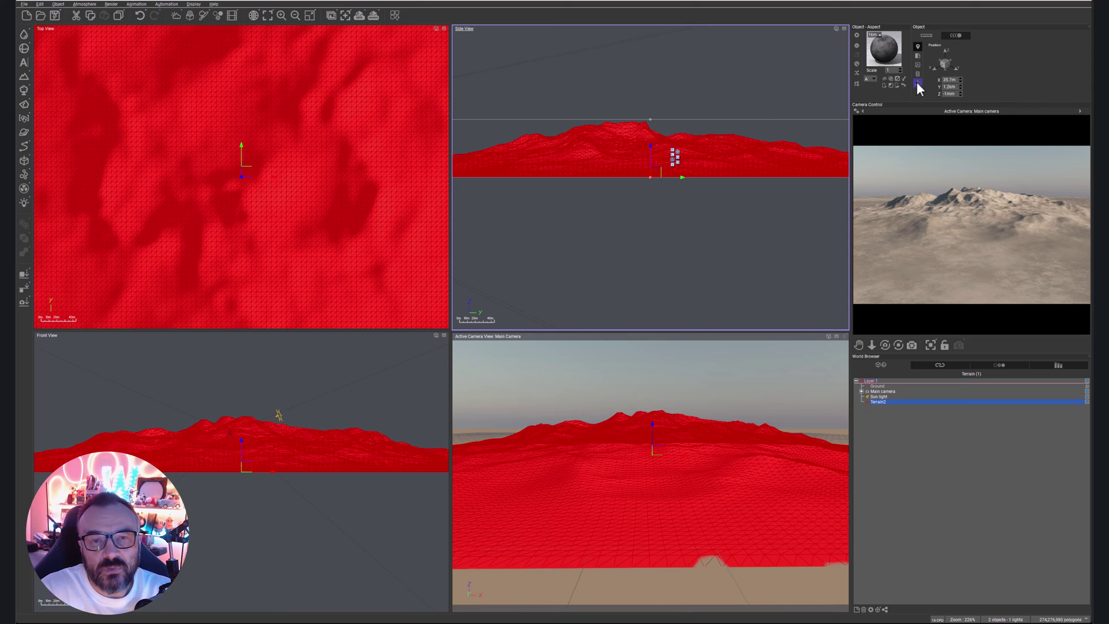
Apply a brown, rough rocky material from the Landscapes collection to the terrain.
click(856, 64)
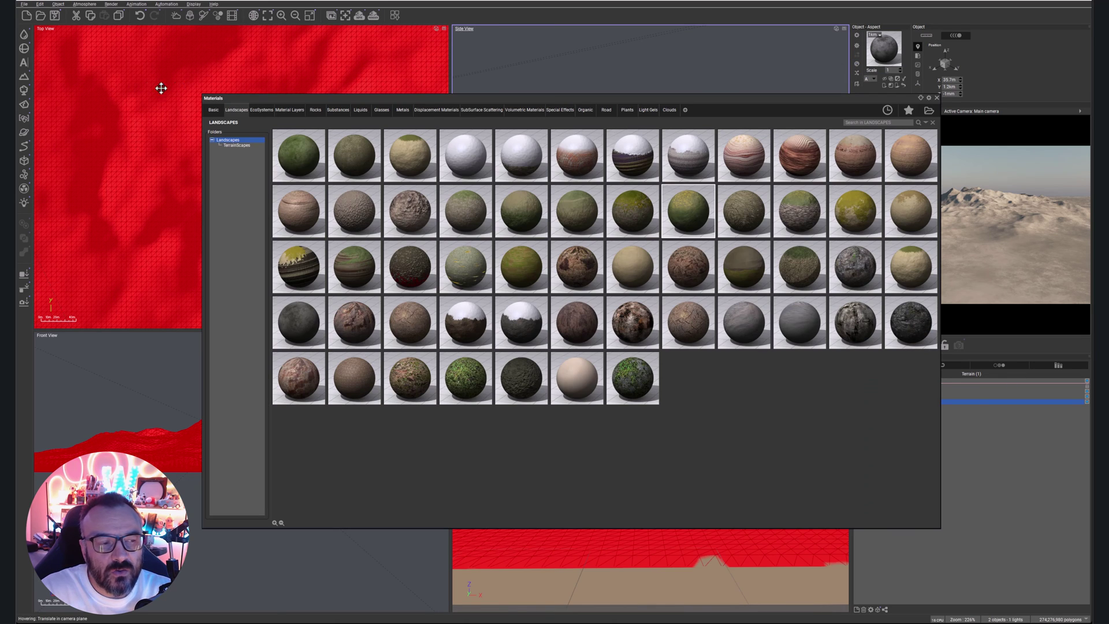
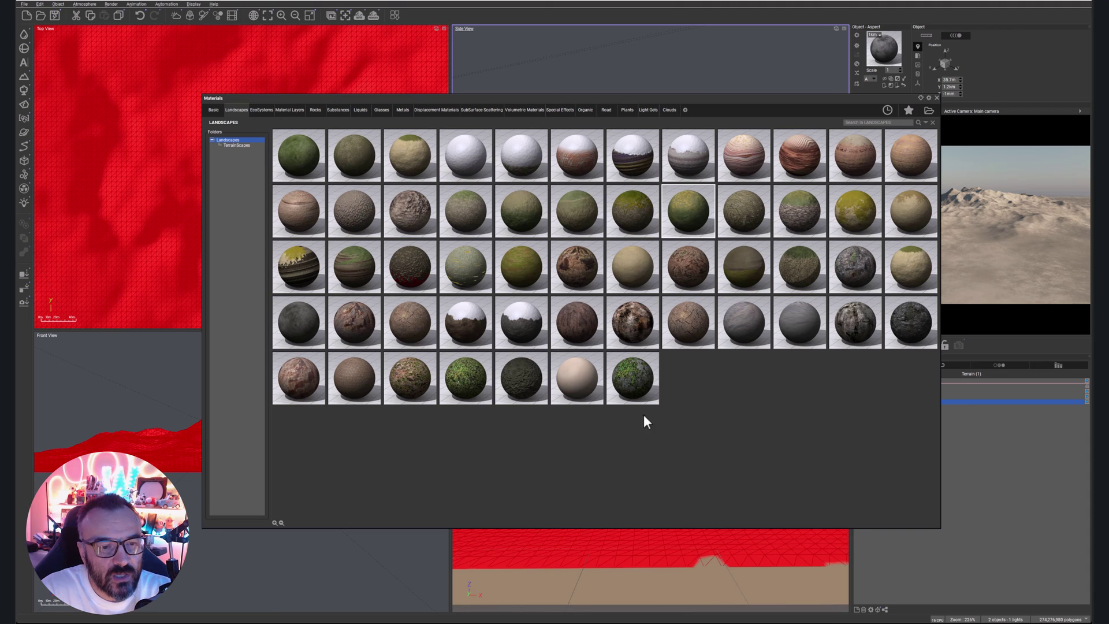
mouse_move(412, 289)
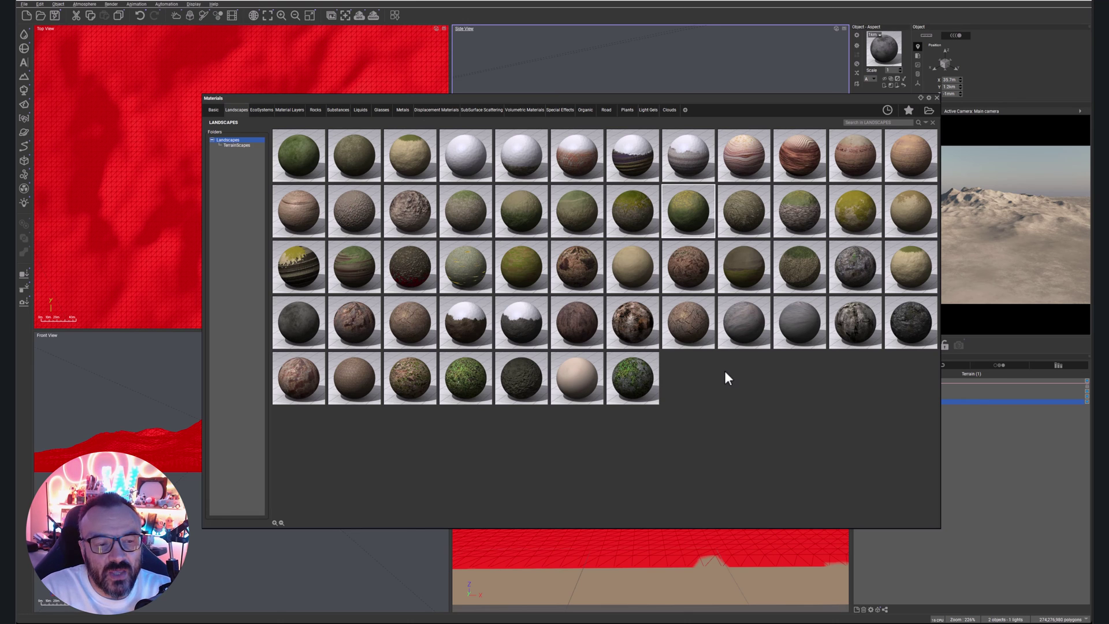
double_click(686, 321)
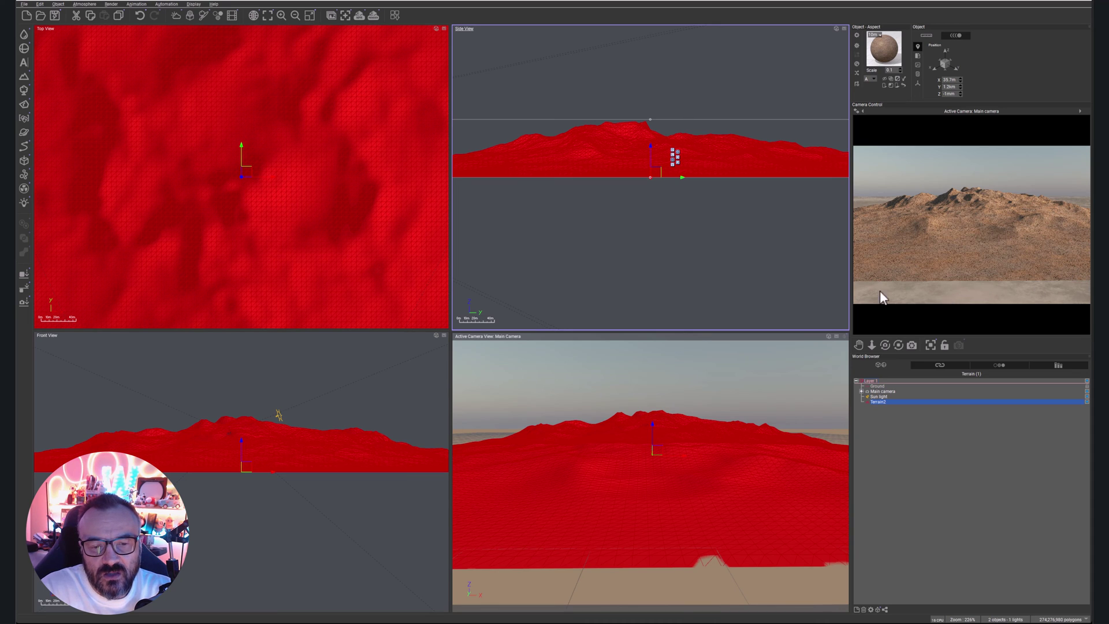
right_click(951, 288)
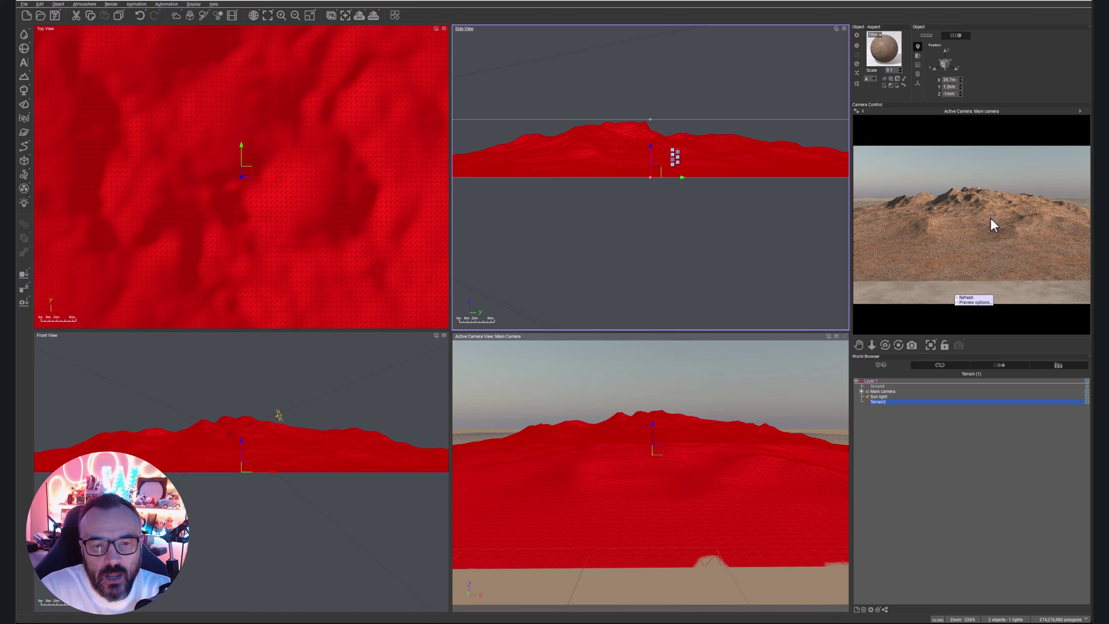
Apply the same brown rocky material from the Landscapes collection to the ground plane.
click(879, 386)
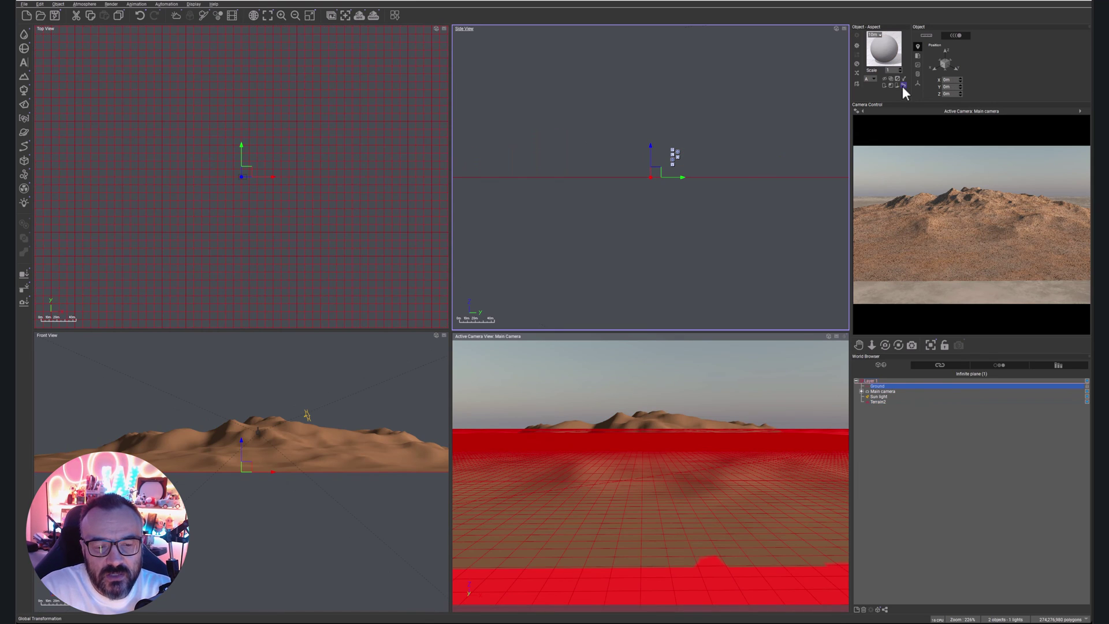
click(858, 64)
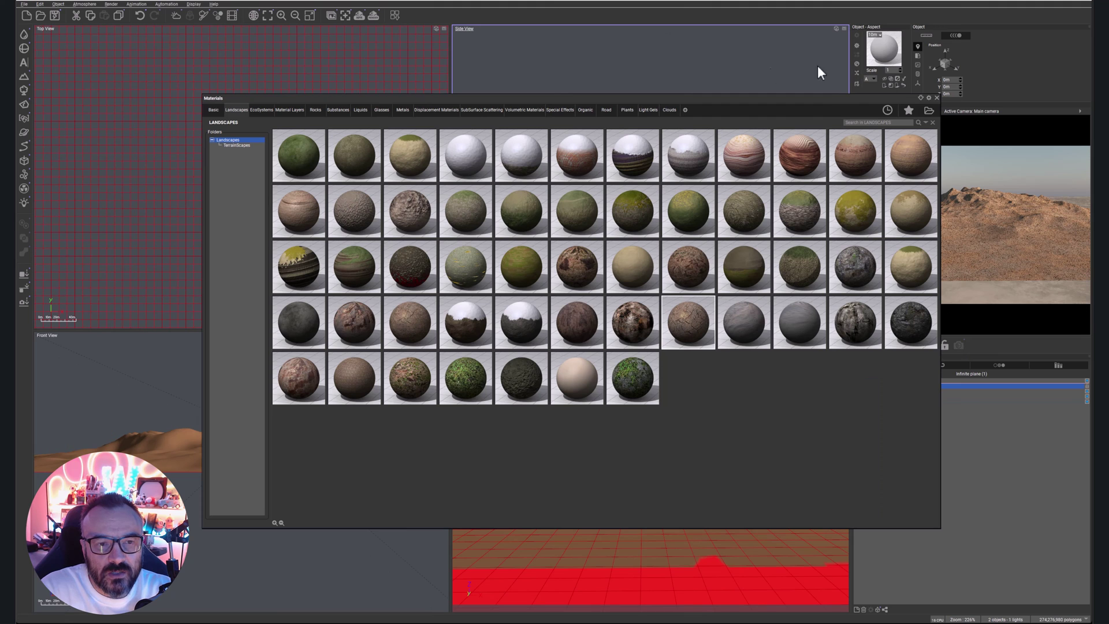
double_click(689, 318)
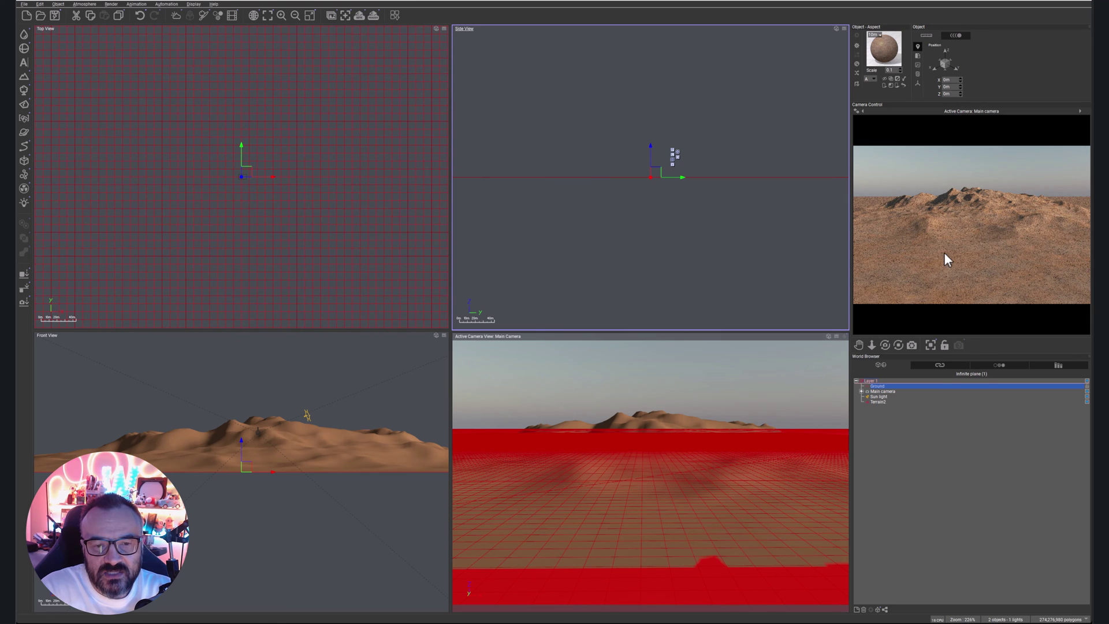
Inspect the ground's Dry Clay material in the Advanced Material Editor and close it without changes.
double_click(883, 49)
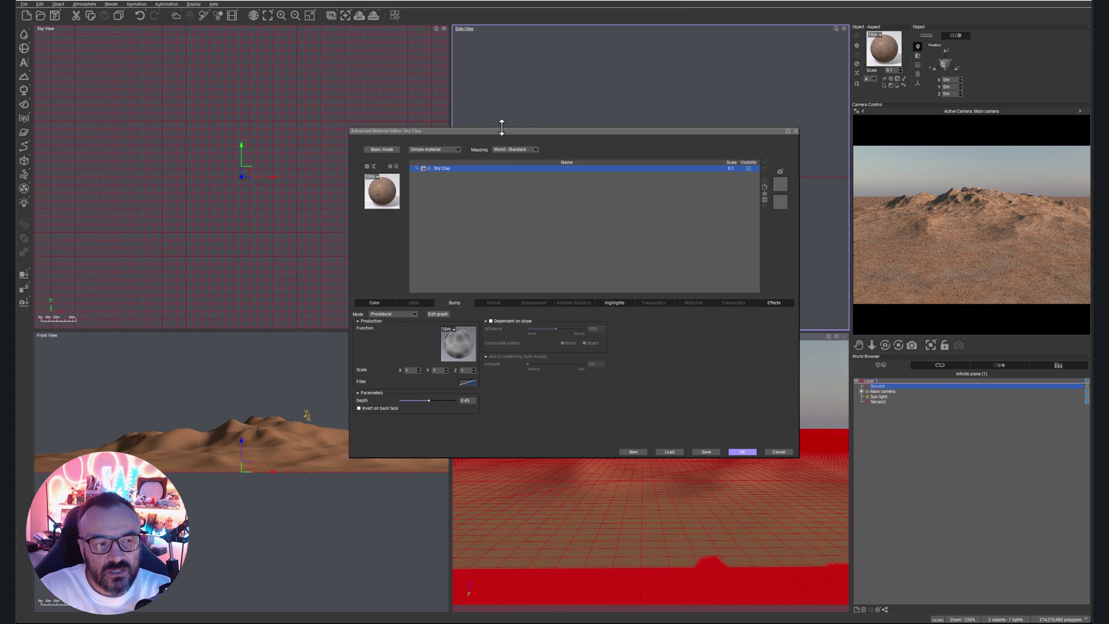
click(780, 452)
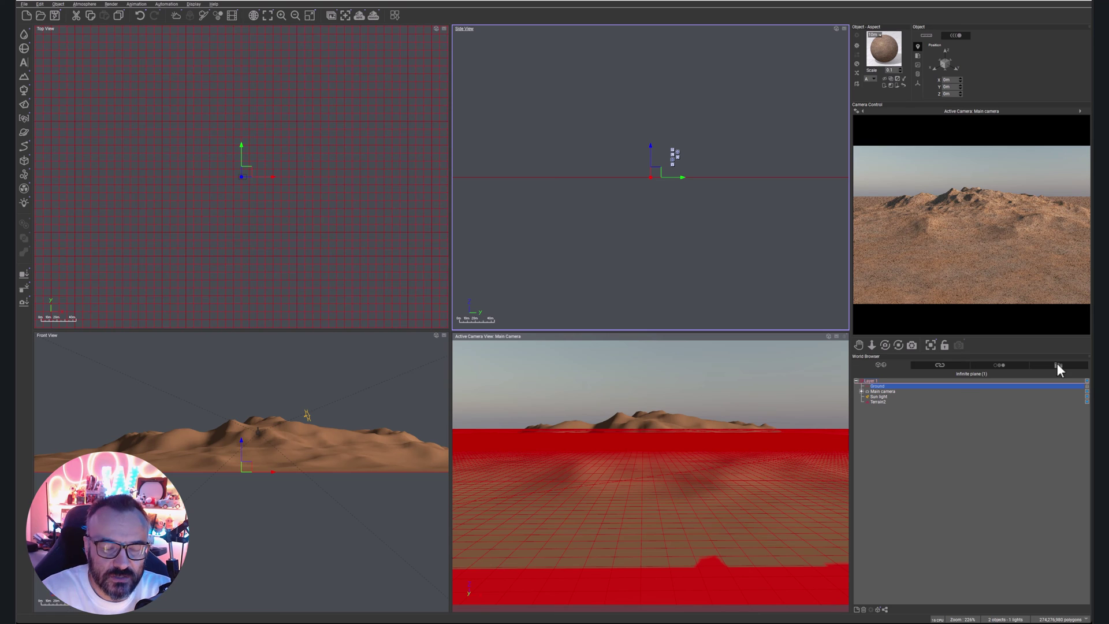
right_click(1044, 239)
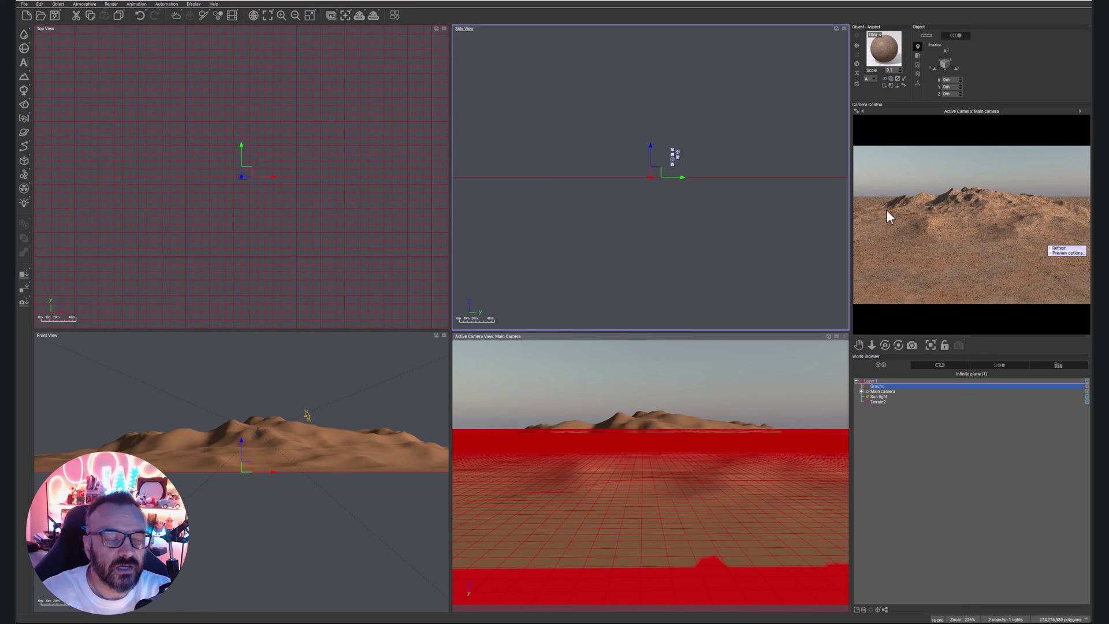
Add a sea plane and move it in the Side View to the terrain's near edge, at a height of about 5 m.
click(27, 33)
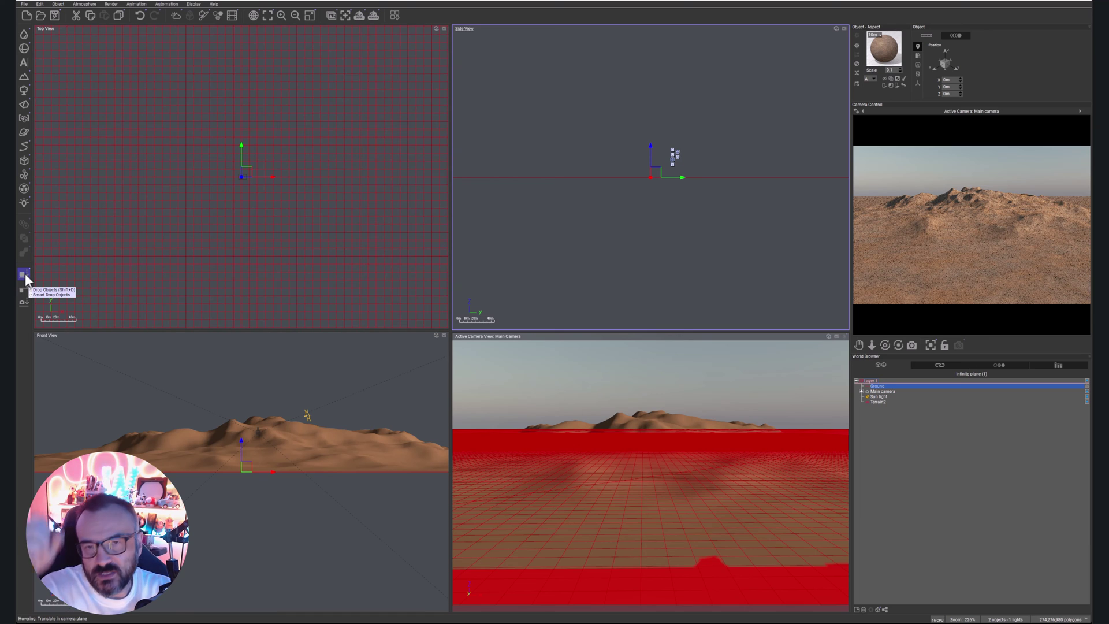
click(23, 32)
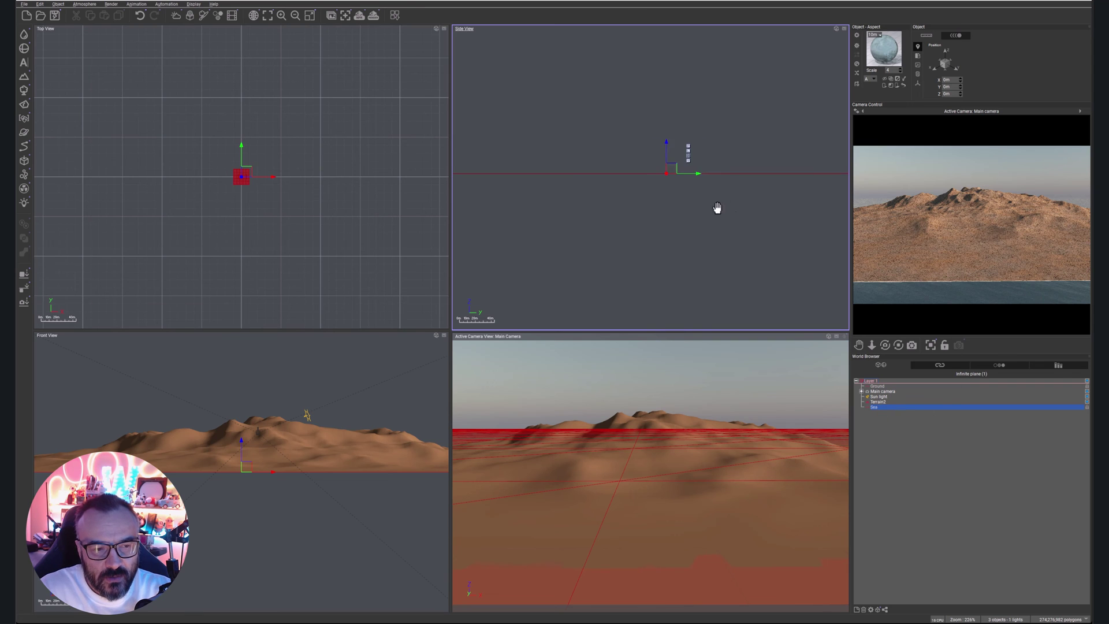
scroll(645, 240, down, 10)
scroll(670, 238, up, 10)
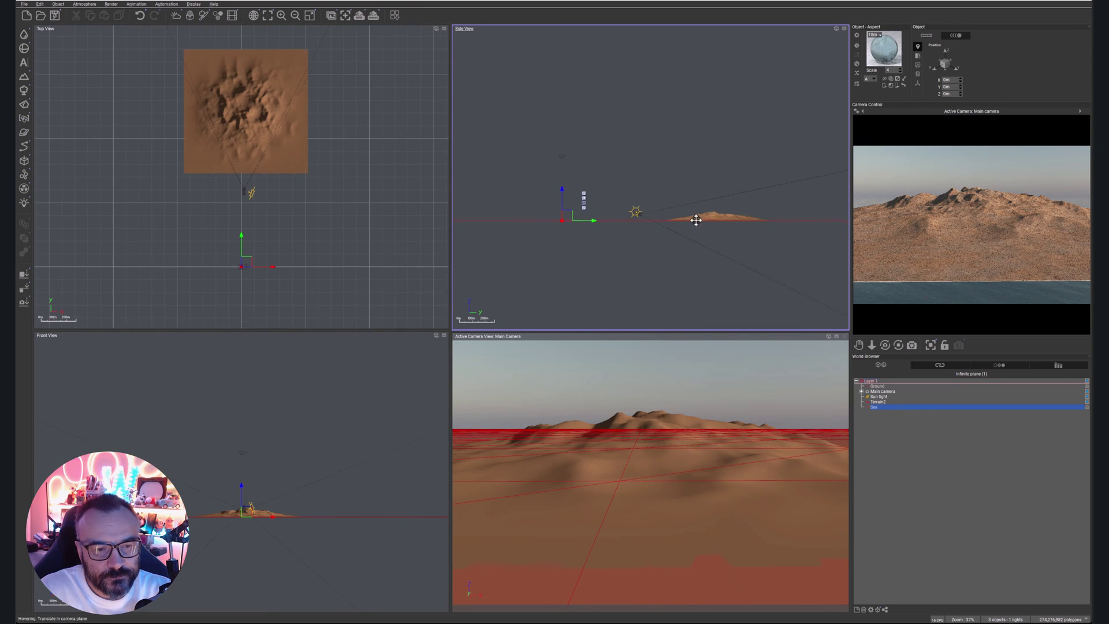
middle_drag(532, 234, 625, 197)
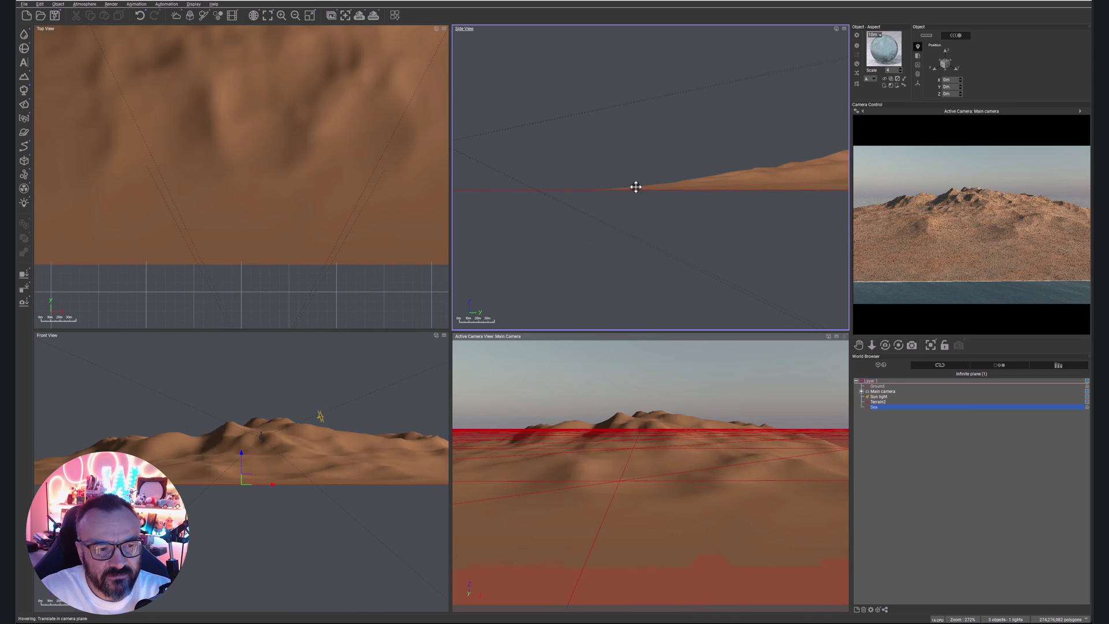
middle_drag(635, 242, 867, 258)
middle_drag(758, 237, 584, 228)
scroll(584, 228, down, 10)
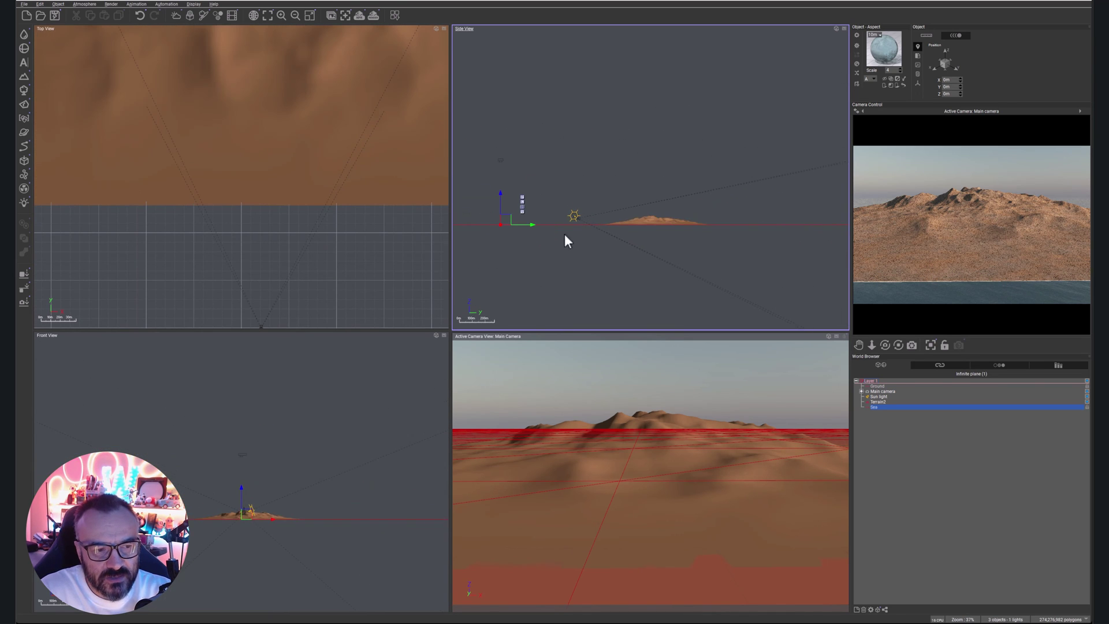
drag(528, 225, 603, 205)
scroll(612, 219, up, 6)
scroll(612, 219, up, 6)
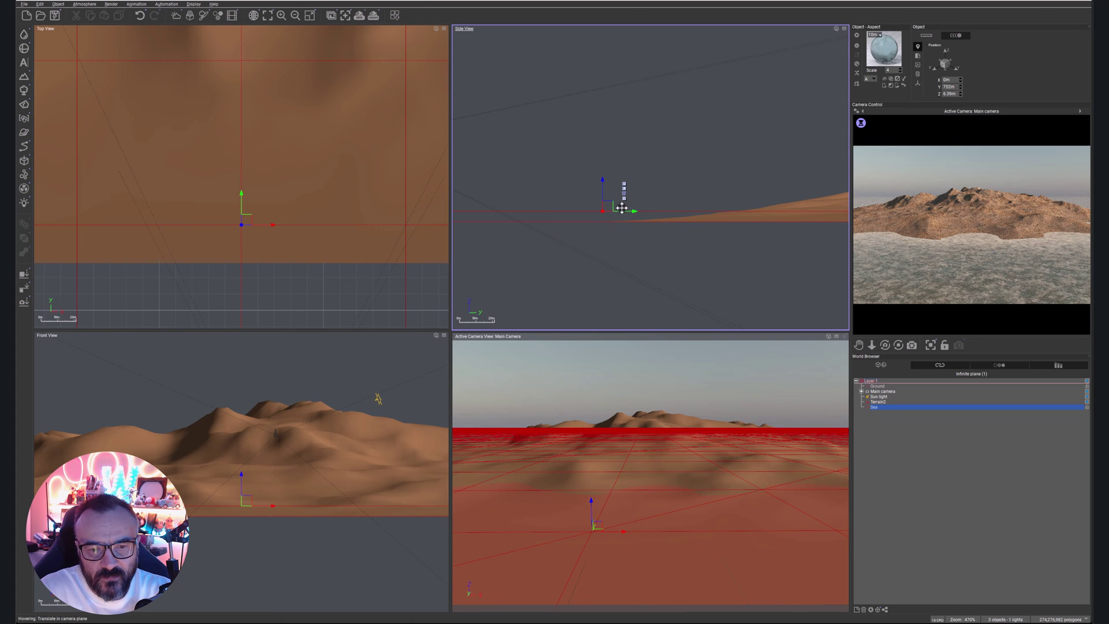
scroll(608, 197, up, 3)
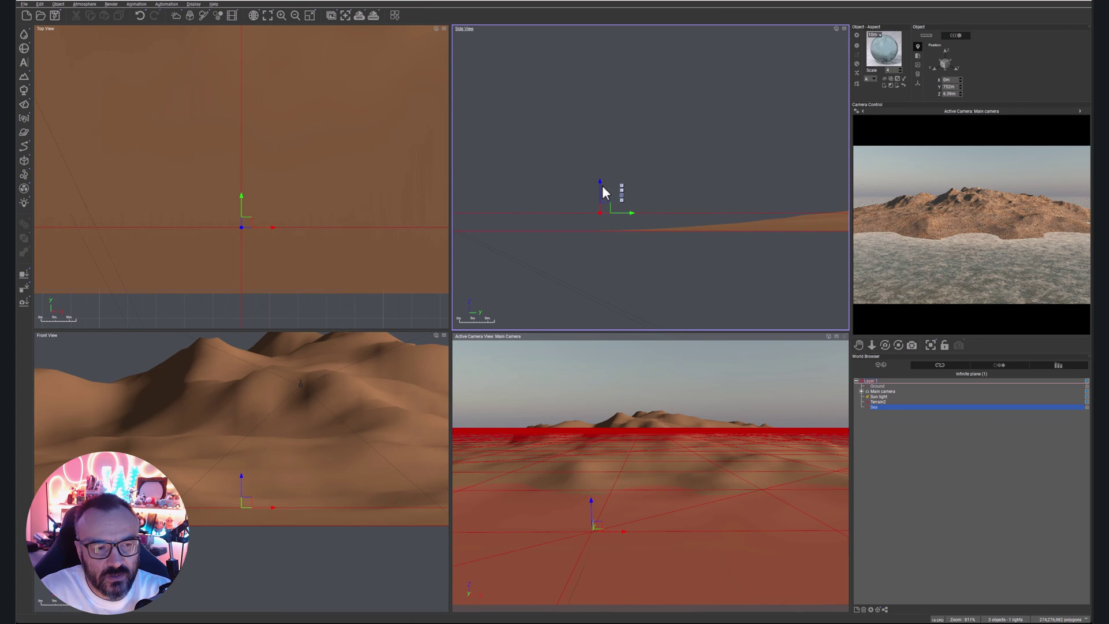
Adjust the sea plane's height in the Side View to about 10.5 m so the water covers the terrain's lower slopes.
drag(602, 186, 601, 167)
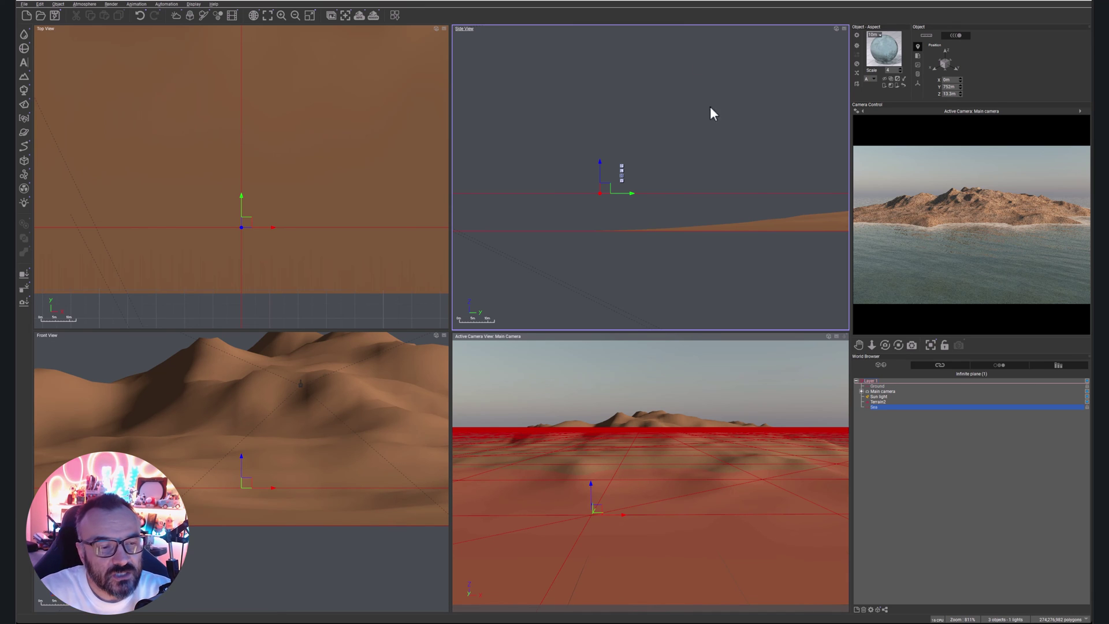
right_drag(728, 138, 684, 227)
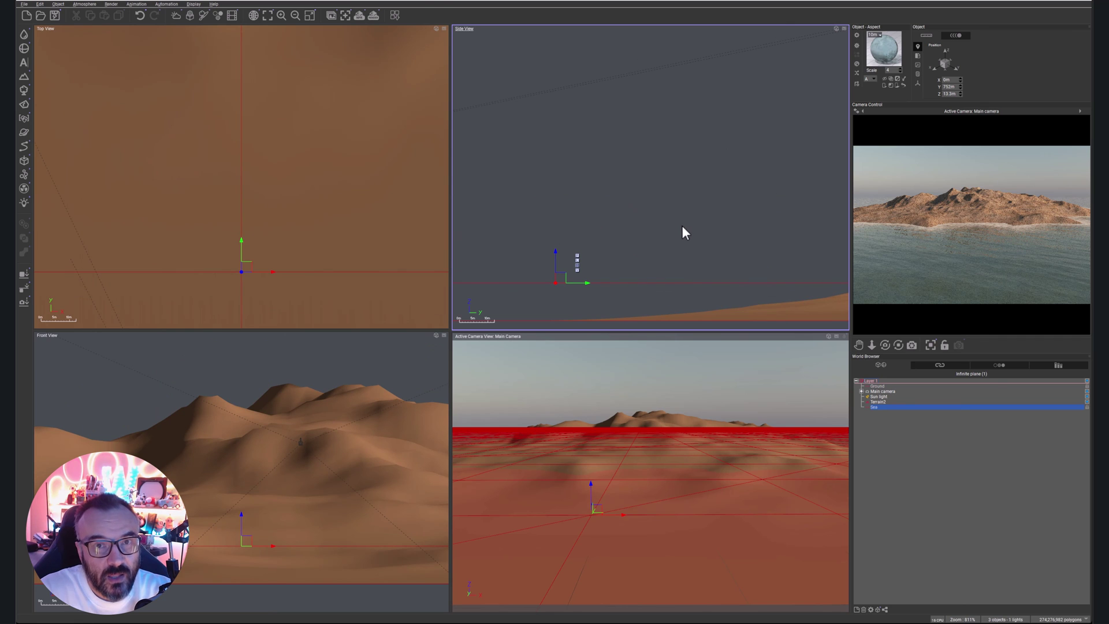
drag(556, 253, 558, 261)
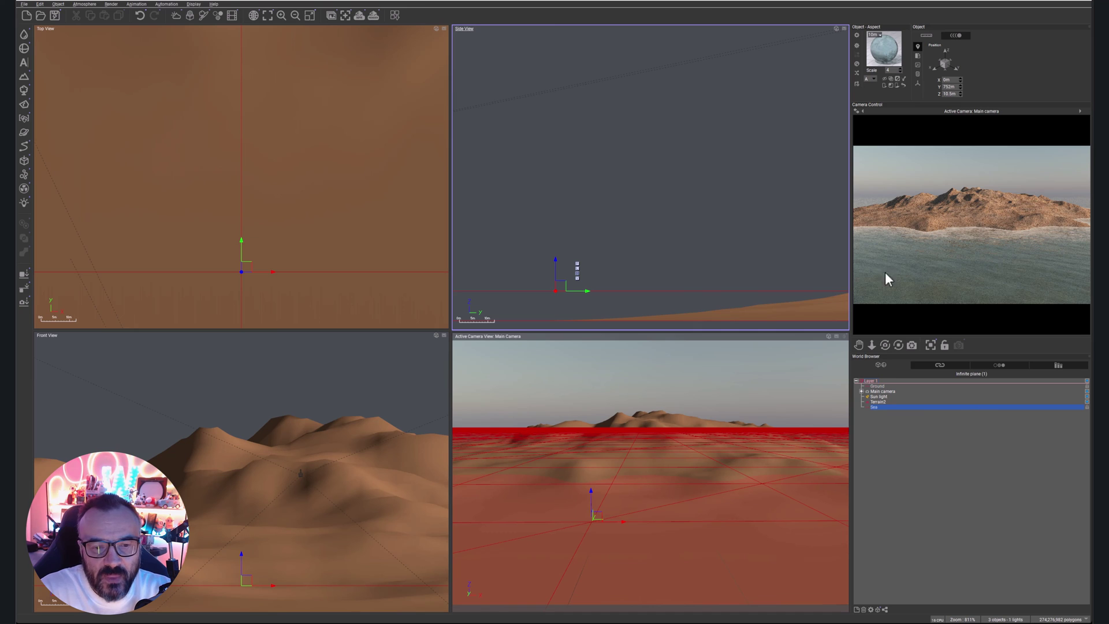
right_click(976, 271)
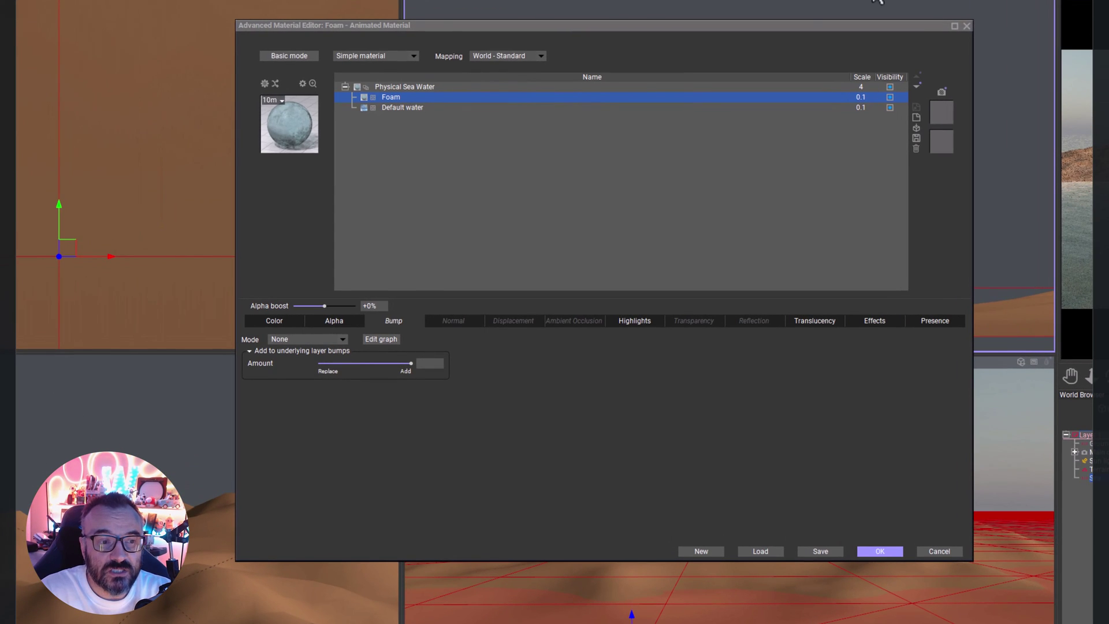
Set the bump depth of the sea material's Default water layer to 0.5 and apply the change.
click(396, 108)
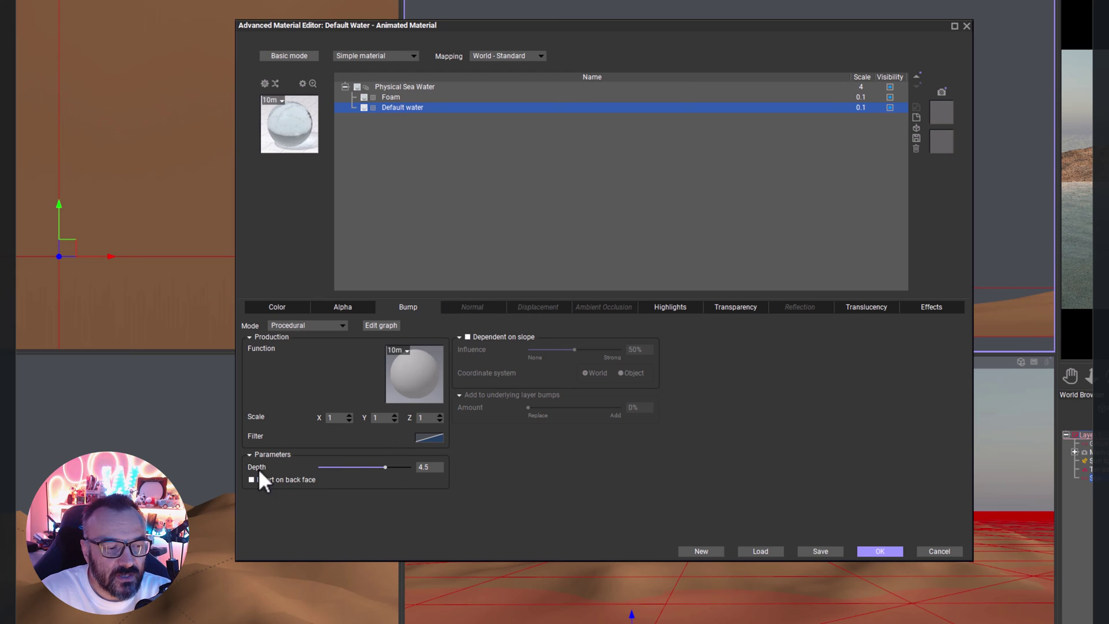
drag(437, 468, 381, 468)
text(0.)
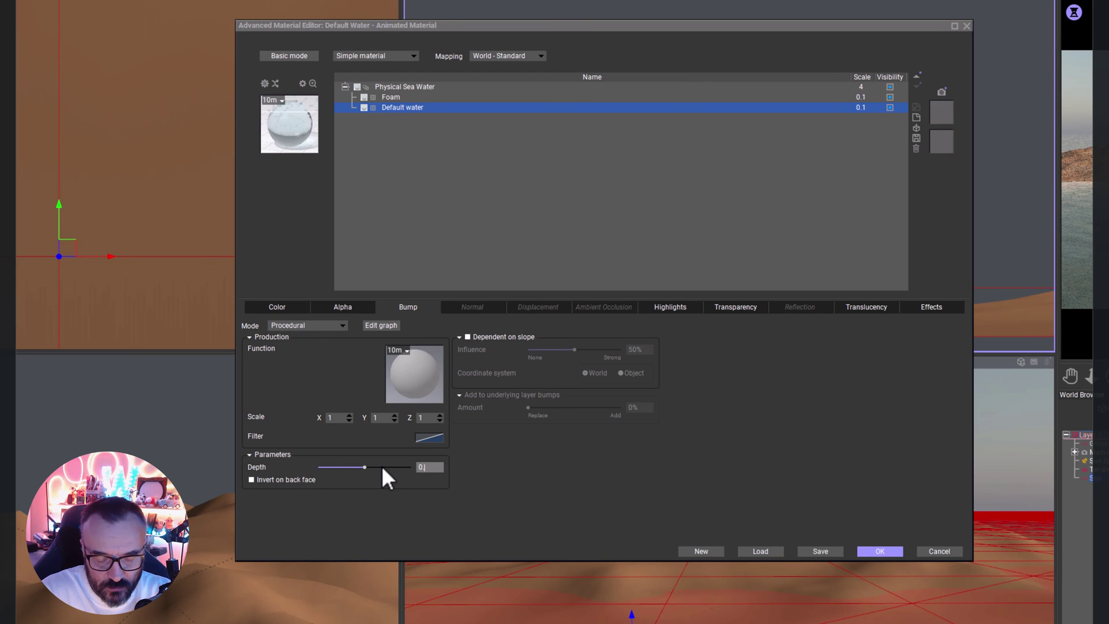
text(5)
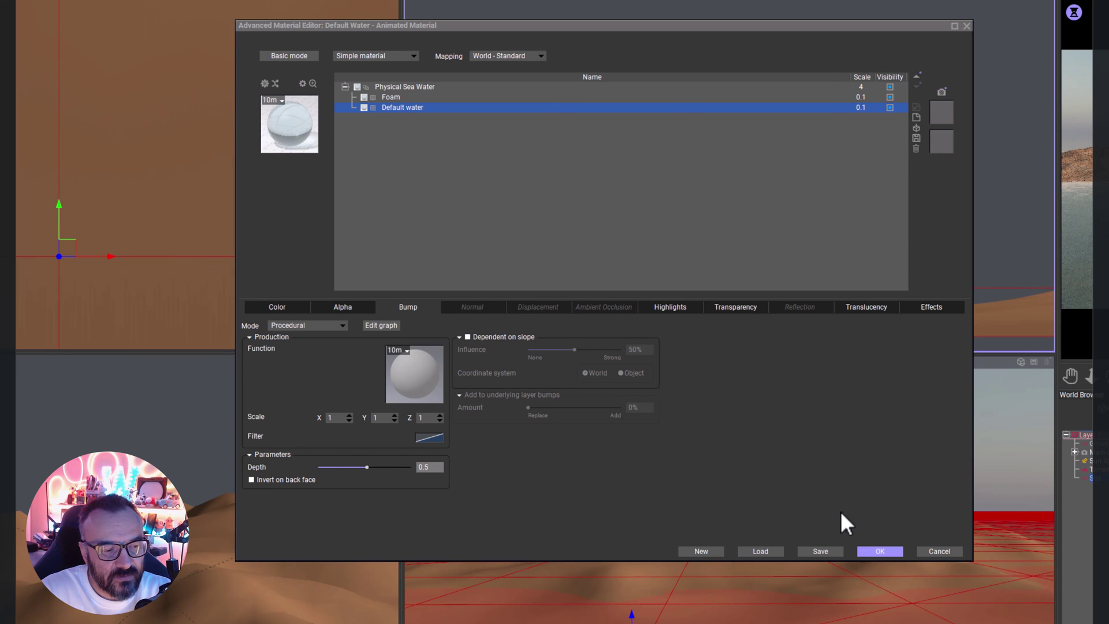
click(883, 550)
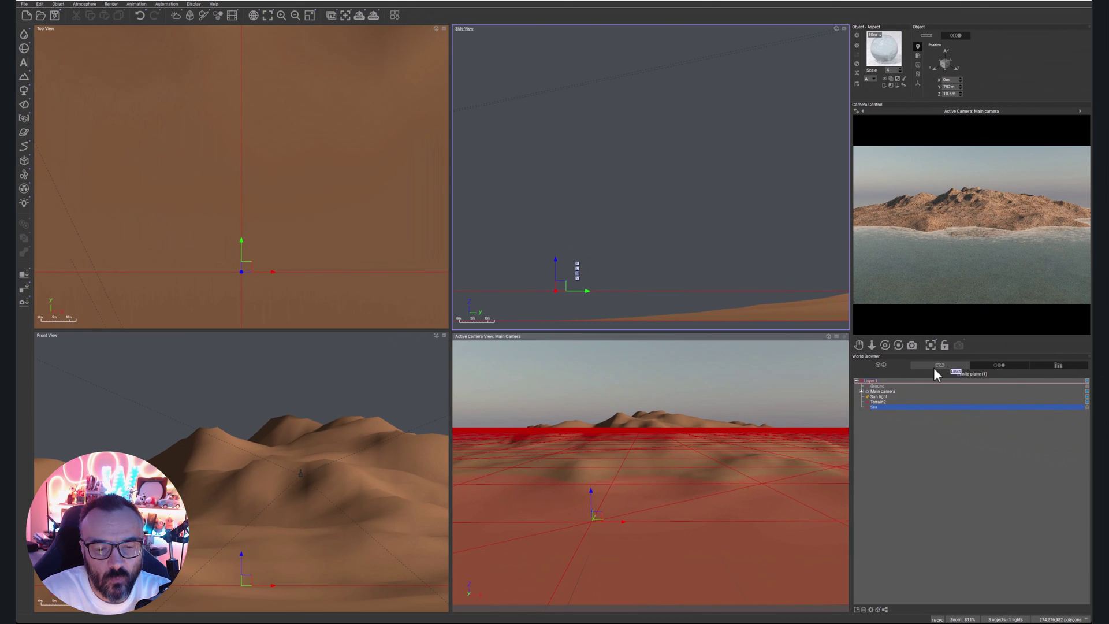
Reposition the main camera in the Side View at a height of about 41 m and tilt it slightly upward.
click(883, 391)
scroll(669, 216, down, 3)
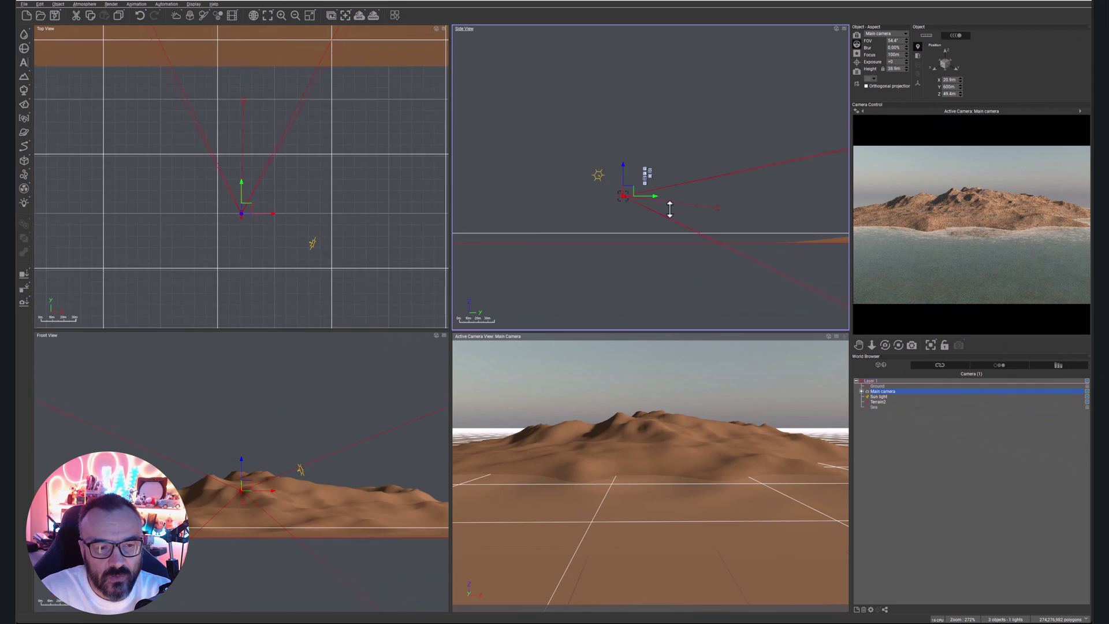
drag(557, 208, 656, 210)
right_click(1034, 231)
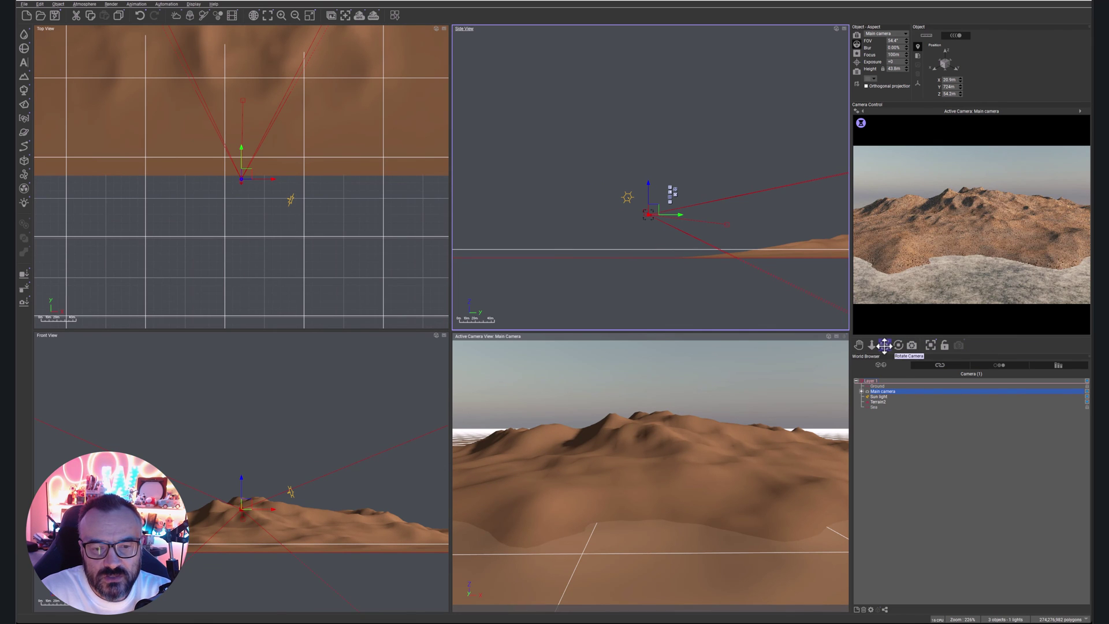
drag(884, 345, 885, 337)
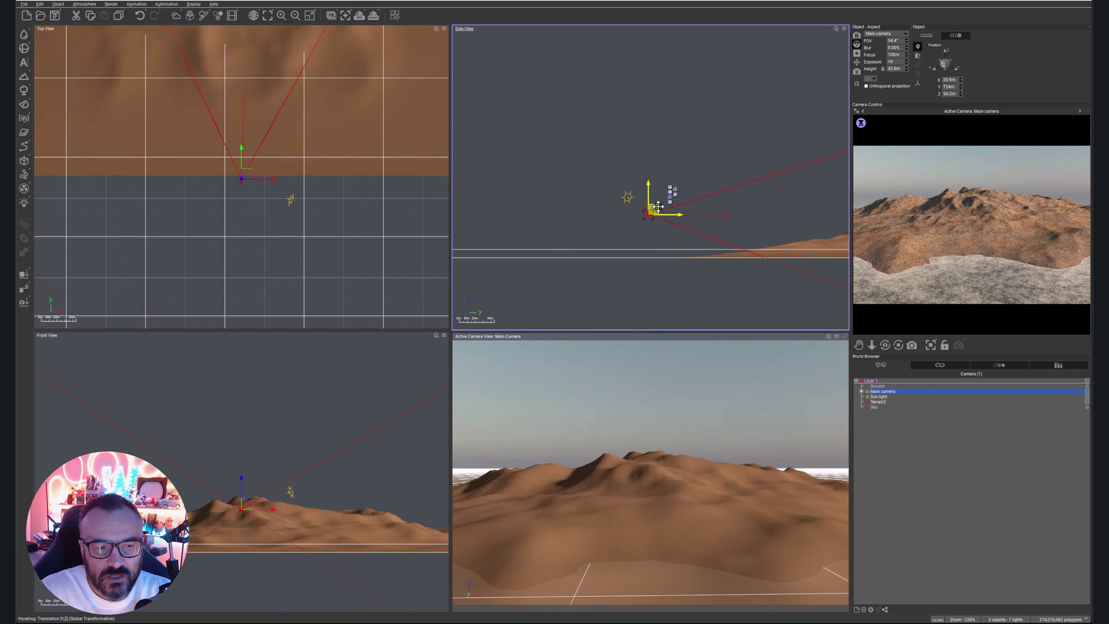
drag(651, 208, 616, 218)
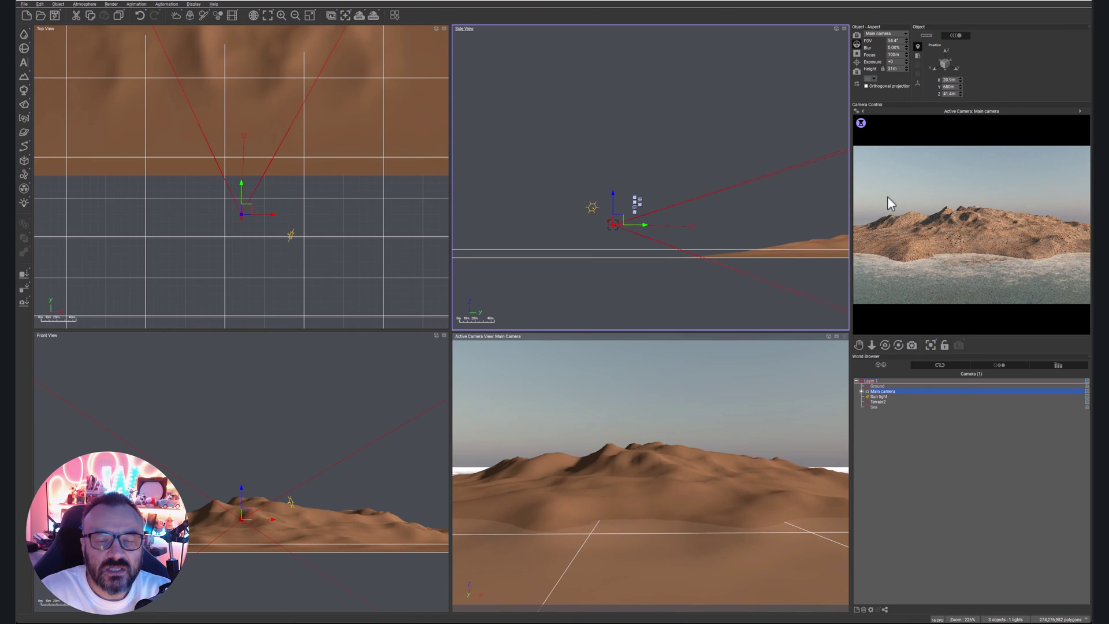
Move the sun light in the Top View to about X 125 m, close to the terrain's front edge beside the camera.
click(879, 396)
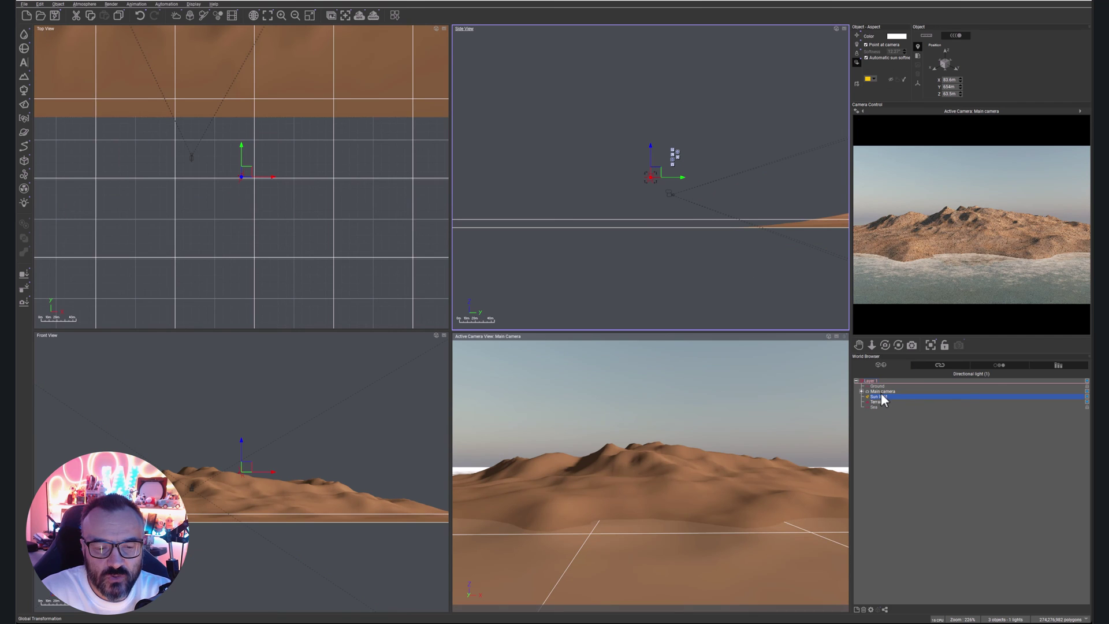
right_drag(245, 206, 320, 302)
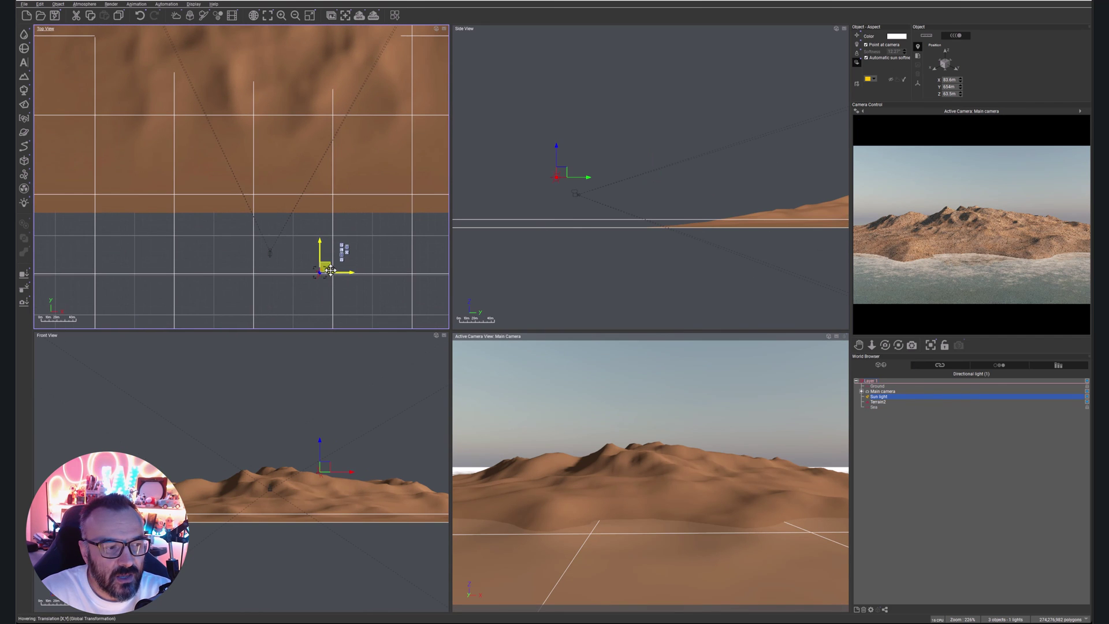
drag(323, 272, 358, 235)
right_drag(390, 161, 379, 222)
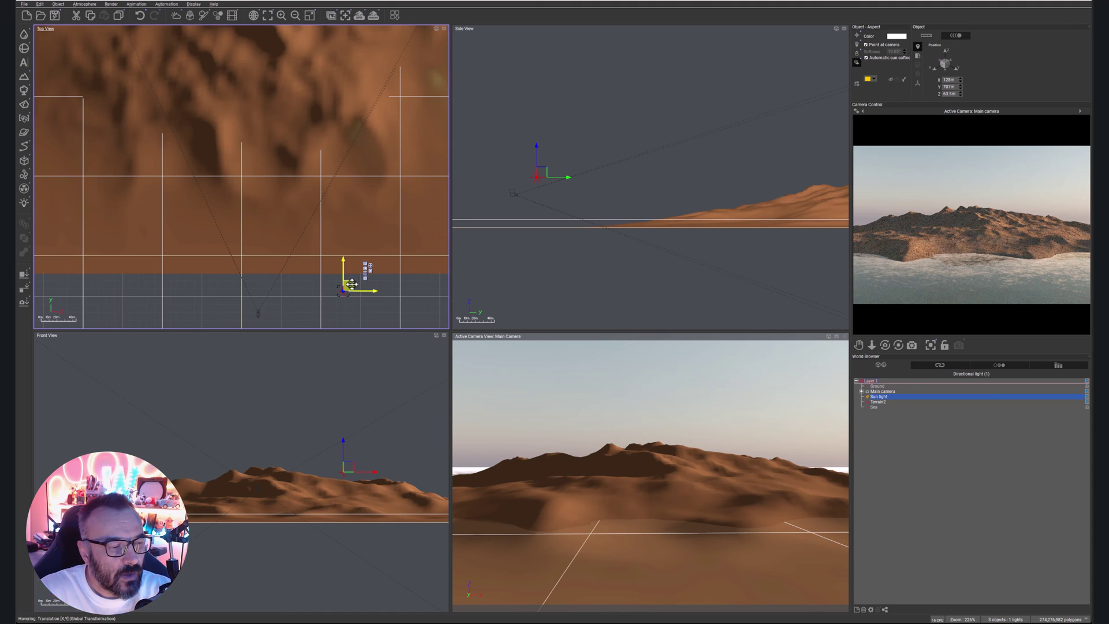
drag(352, 284, 350, 291)
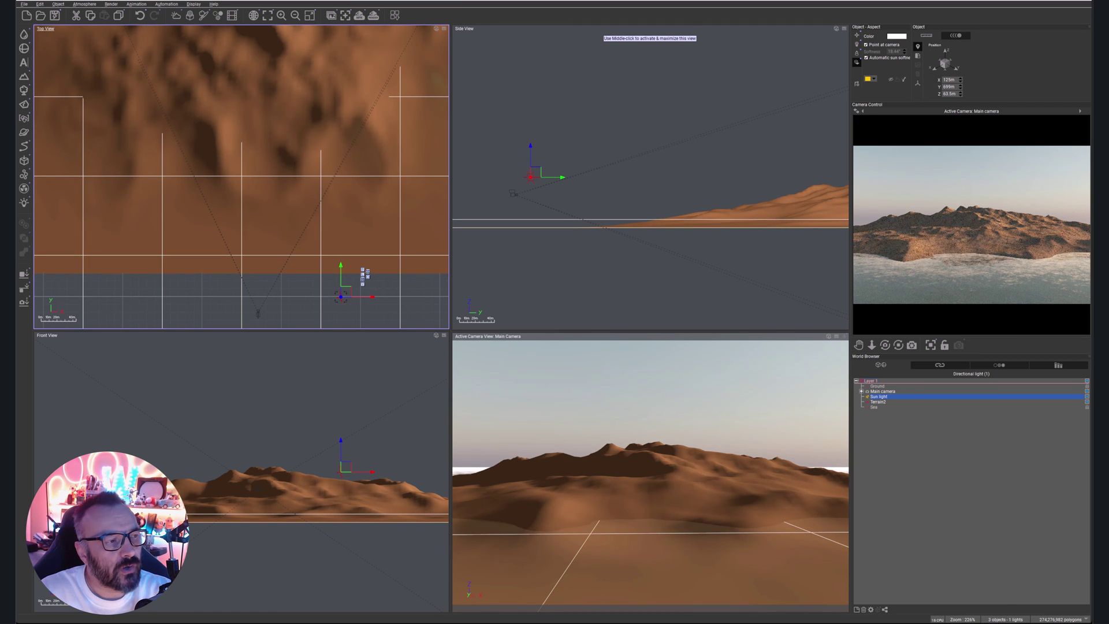
Add a Thick, High Cumulus cloud layer from the Spectral 2 collection to the atmosphere.
click(84, 4)
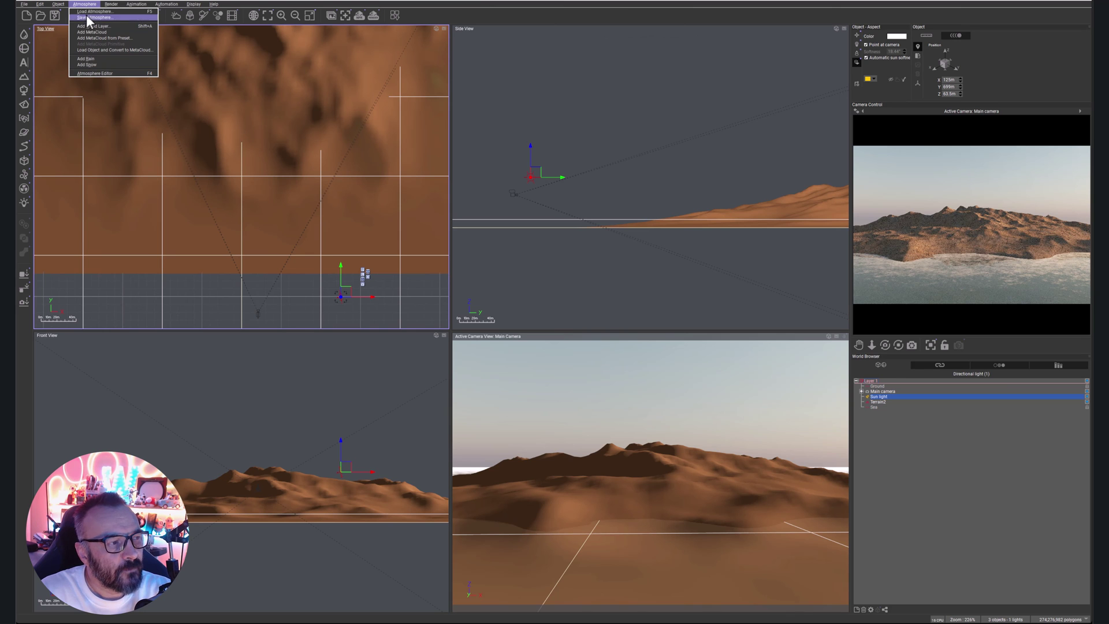
click(95, 73)
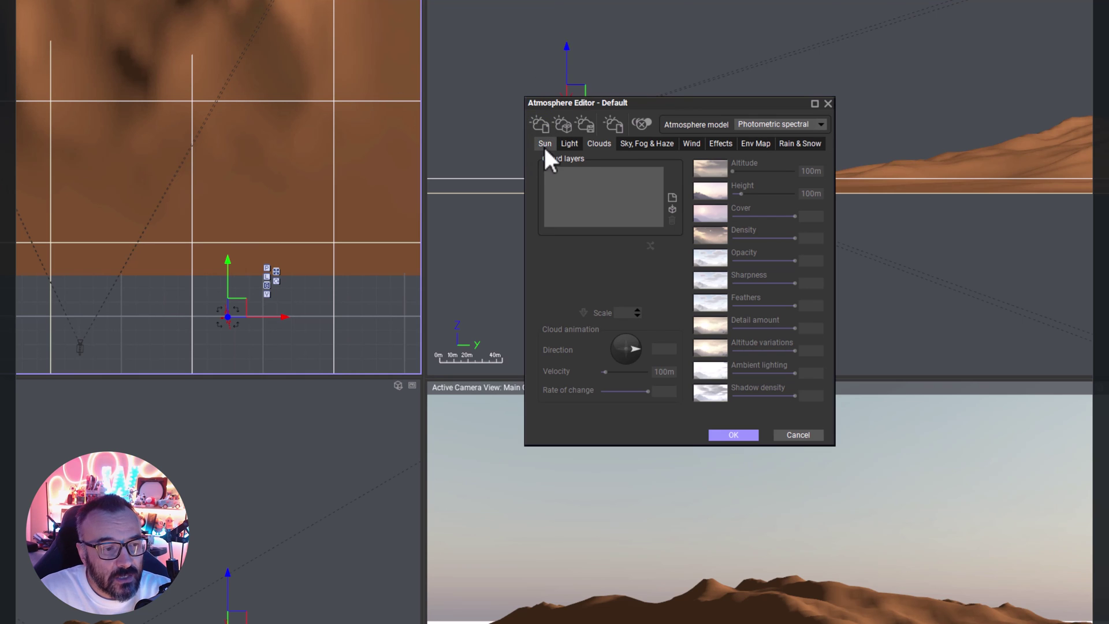
click(673, 209)
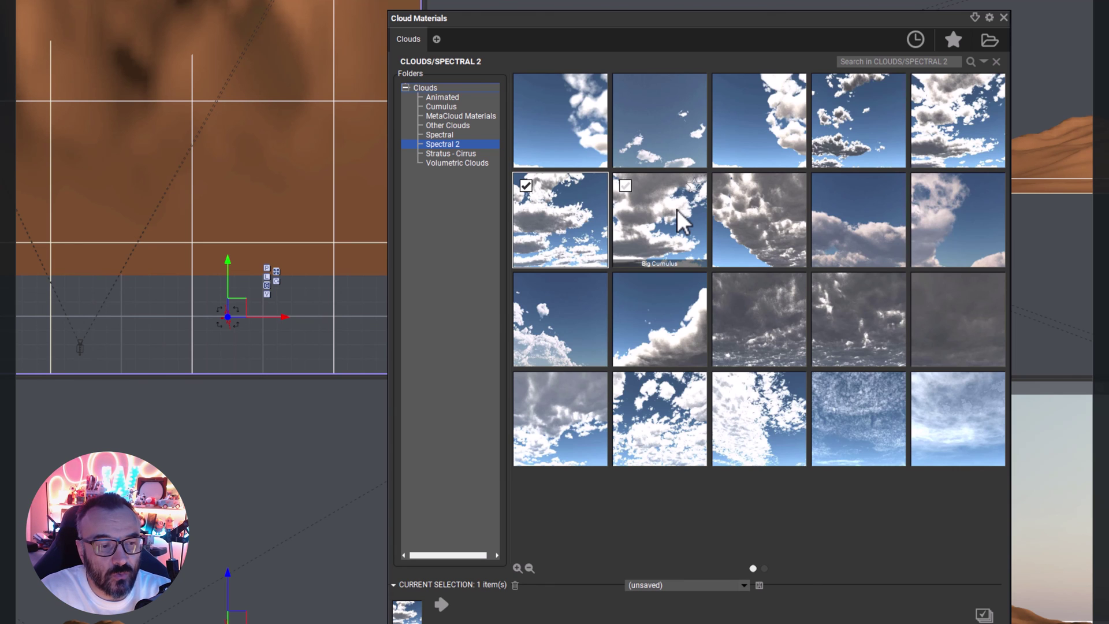
double_click(563, 240)
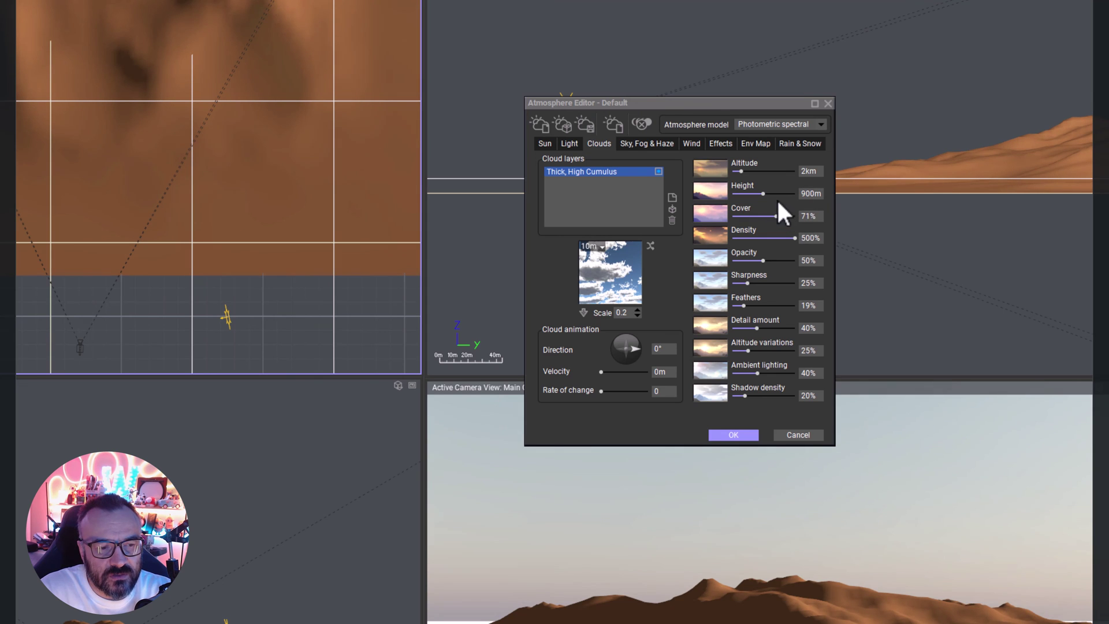
Try densities of 100% and 500% for the Thick, High Cumulus layer, then lower the density and apply the atmosphere settings.
click(794, 237)
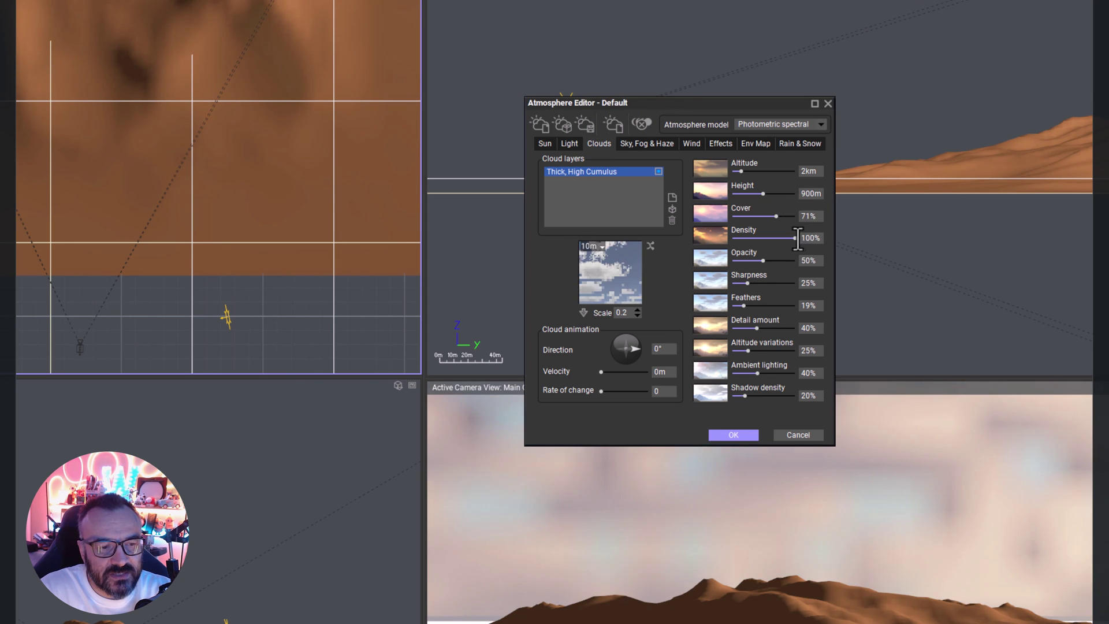
drag(795, 237, 876, 248)
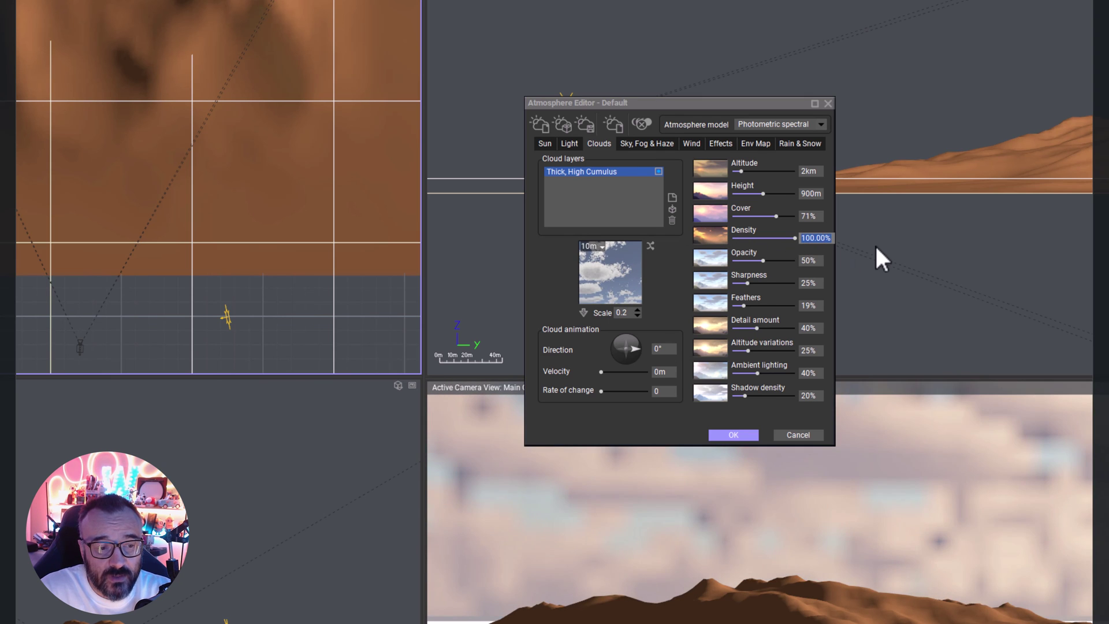
text(500)
key(Return)
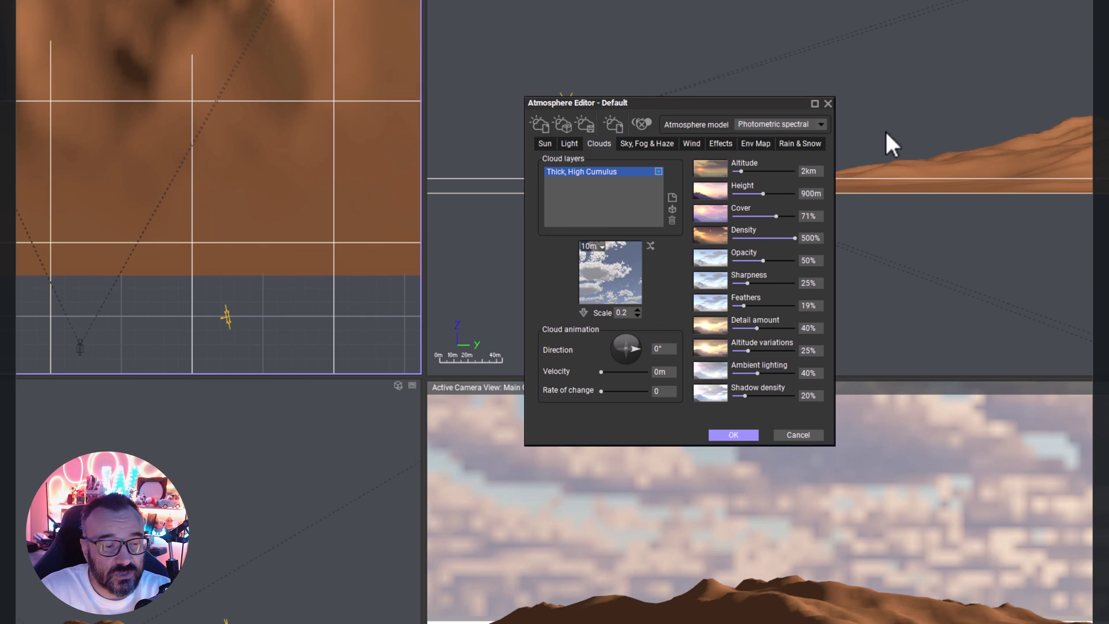
click(796, 237)
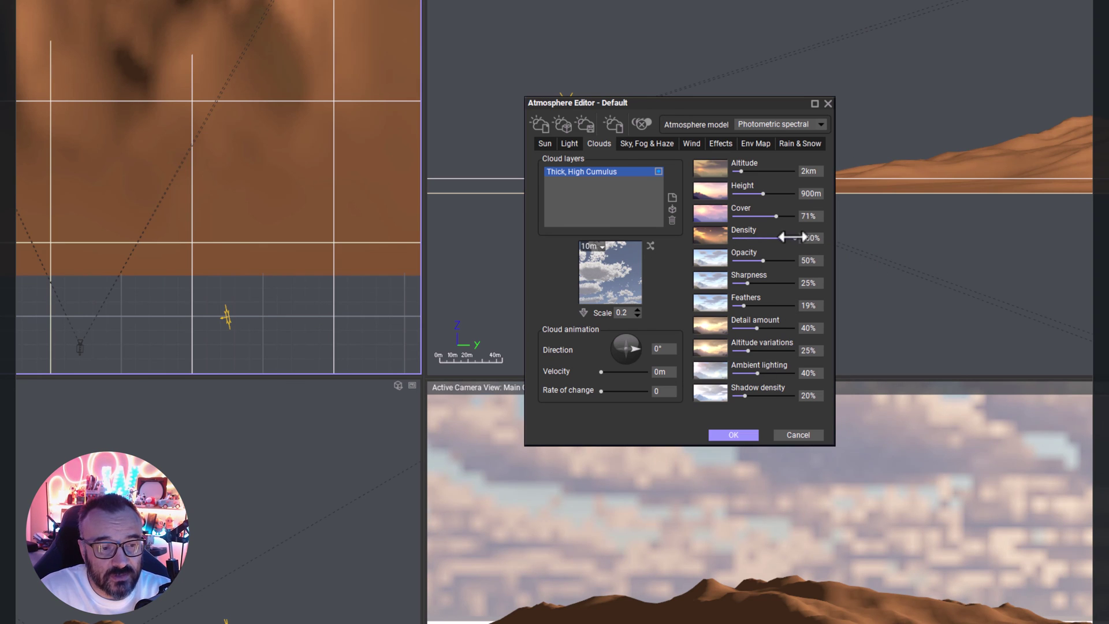
drag(778, 235, 759, 240)
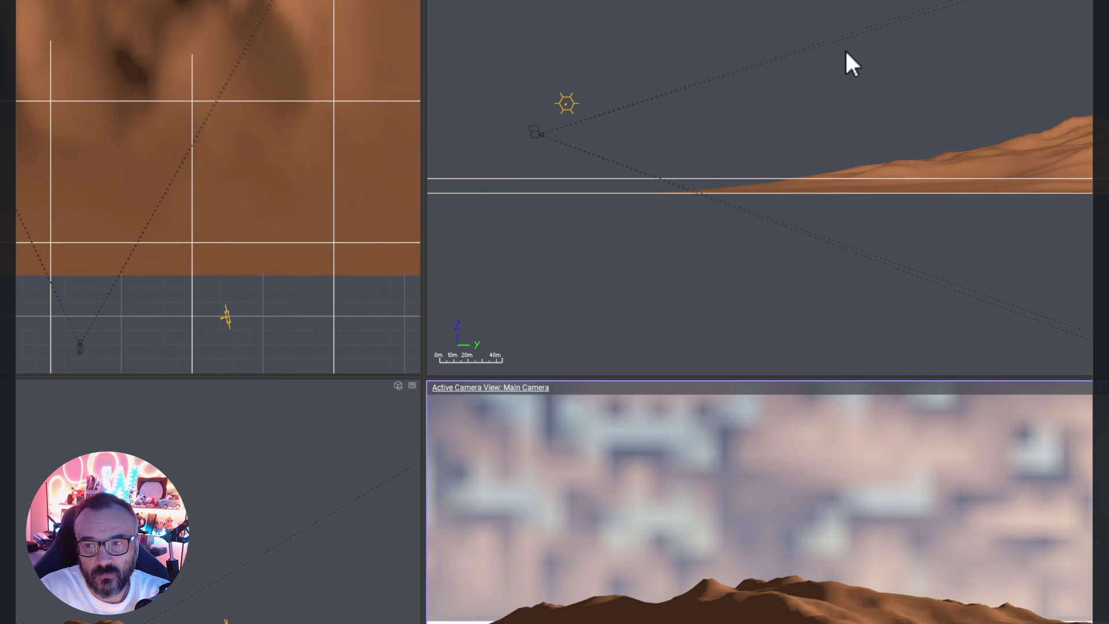
Select the Thick, High Cumulus layer and lower it in the Side View to a height of about 785 m.
right_drag(844, 49, 808, 99)
scroll(807, 100, down, 4)
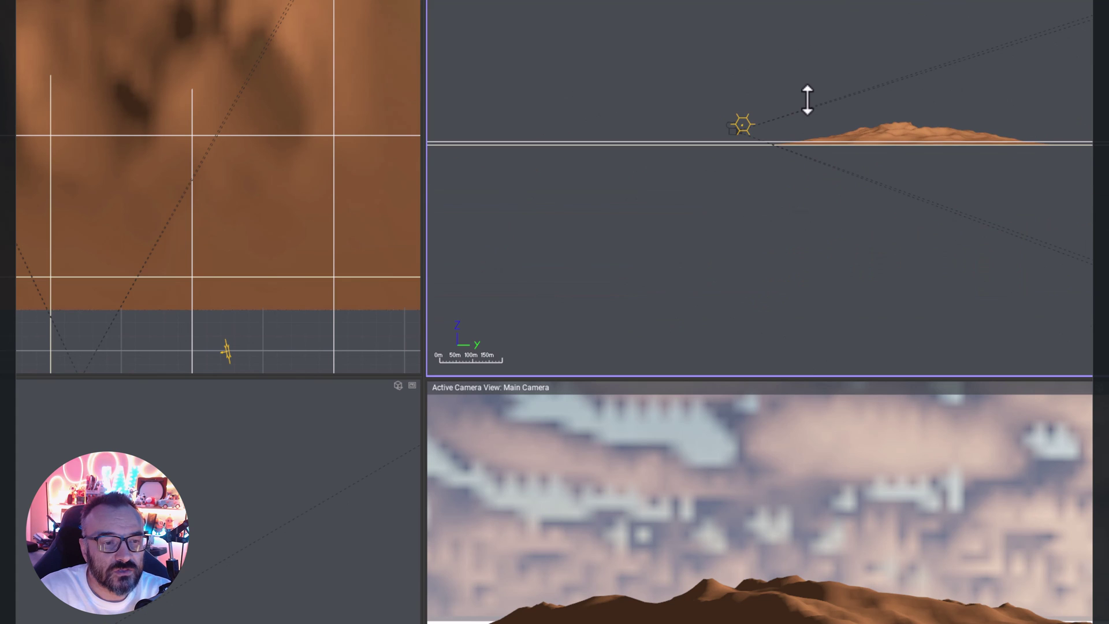
right_drag(859, 18, 815, 200)
scroll(797, 154, down, 5)
scroll(797, 155, down, 2)
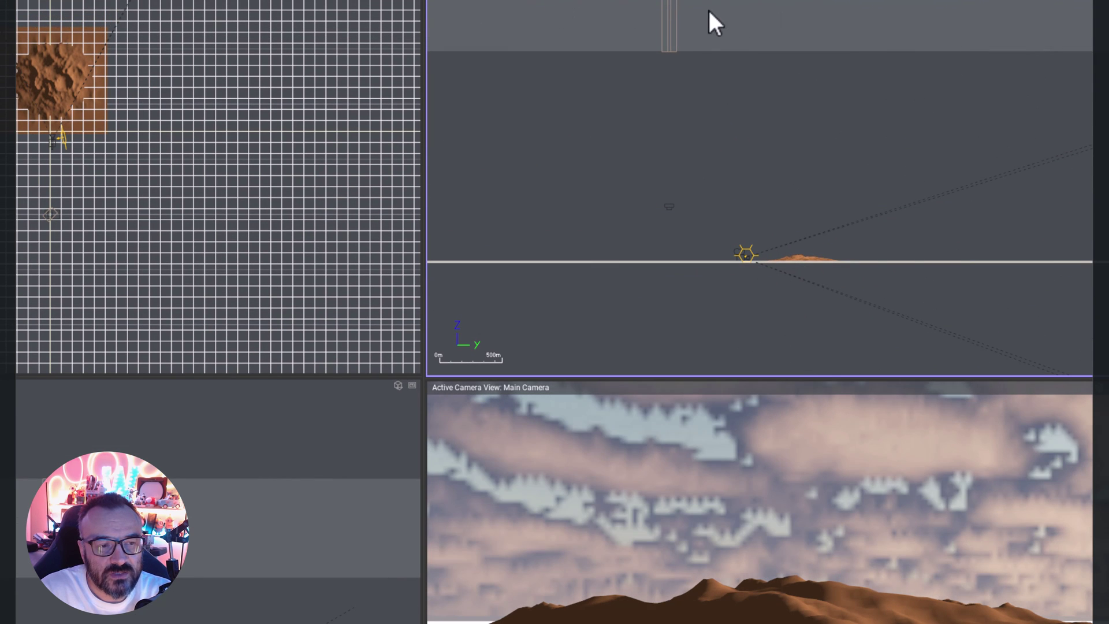
click(1072, 473)
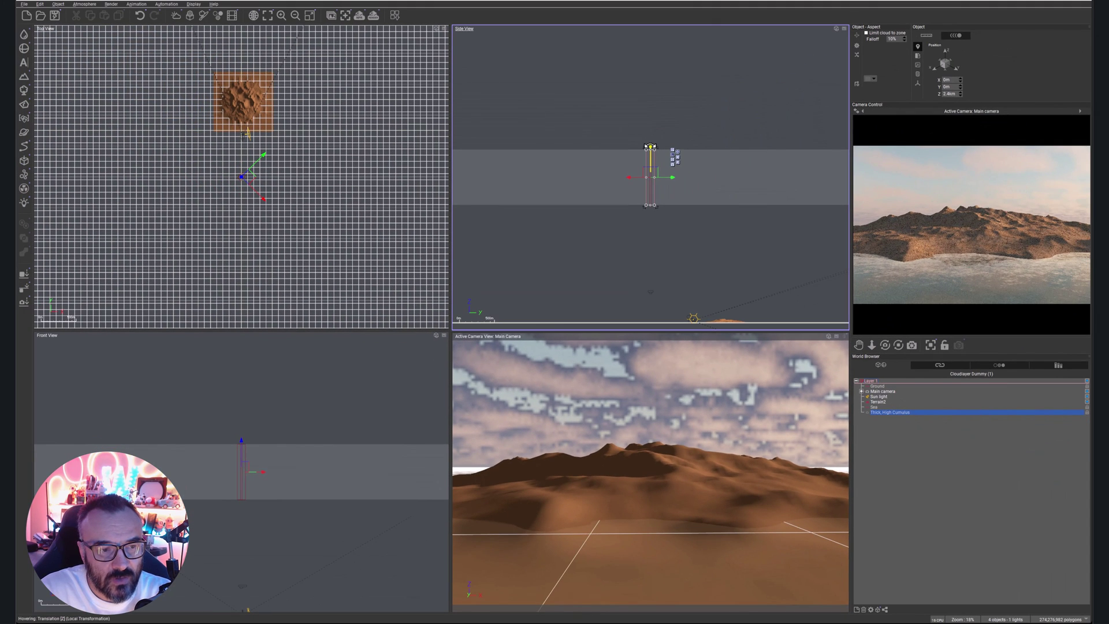
drag(648, 147, 646, 241)
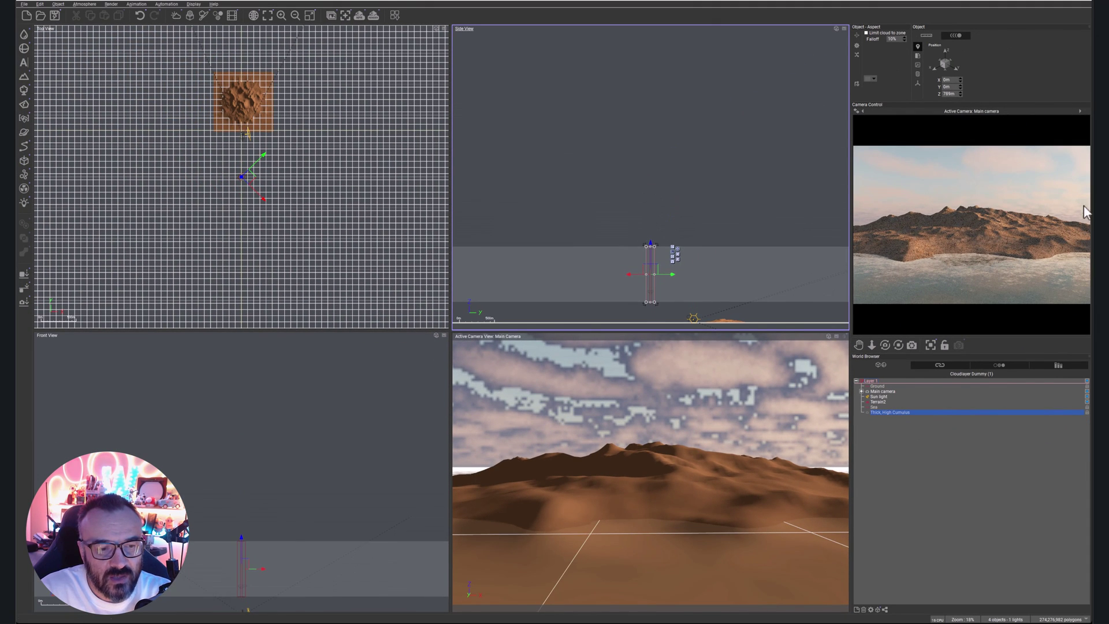
Make the cloud layer vertically thinner in the Side View and lower it further to about 700 m.
right_drag(779, 215, 763, 87)
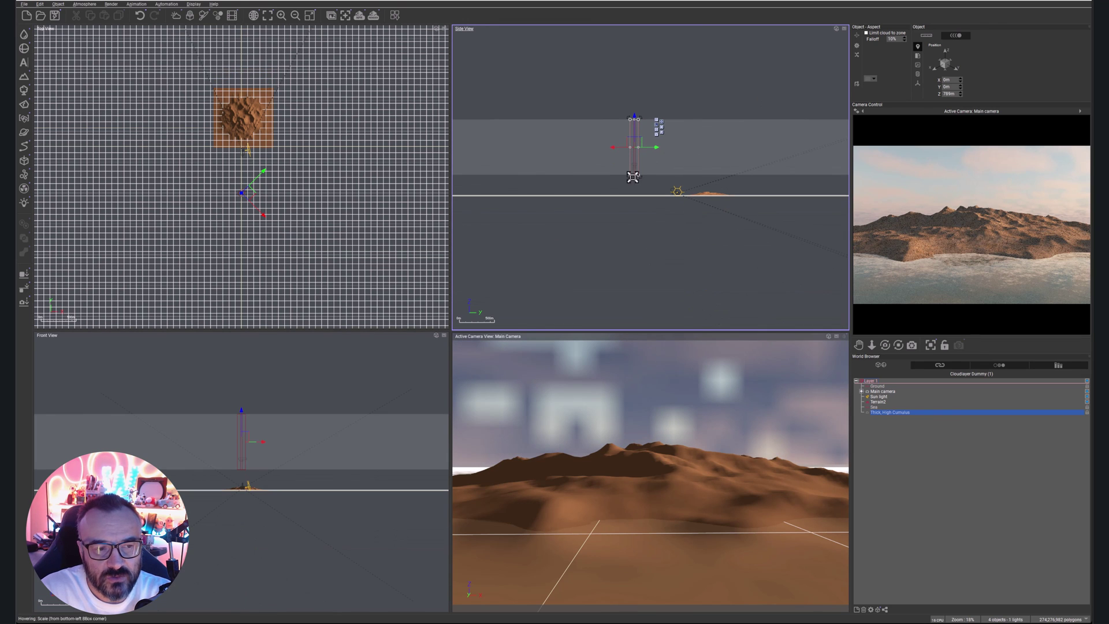
drag(634, 172, 635, 165)
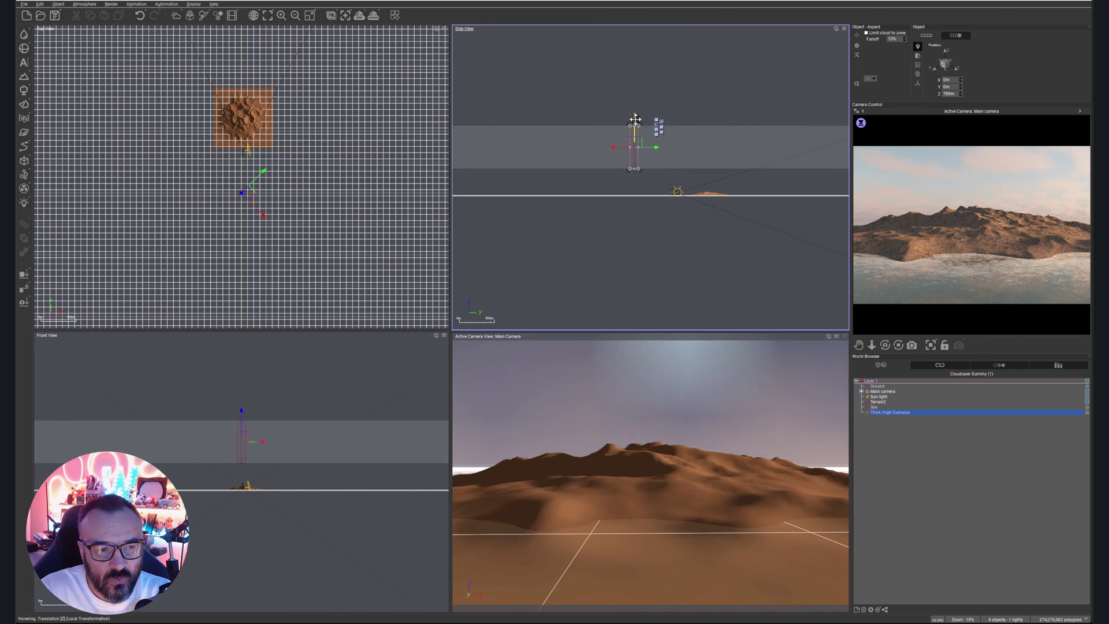
drag(634, 115, 634, 120)
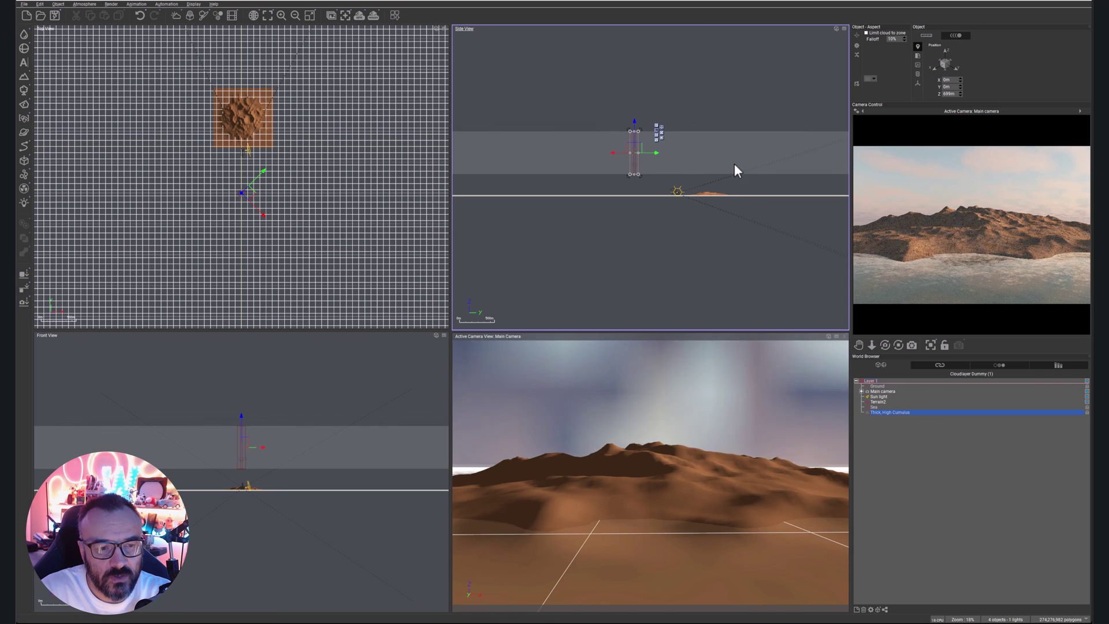
scroll(734, 164, up, 6)
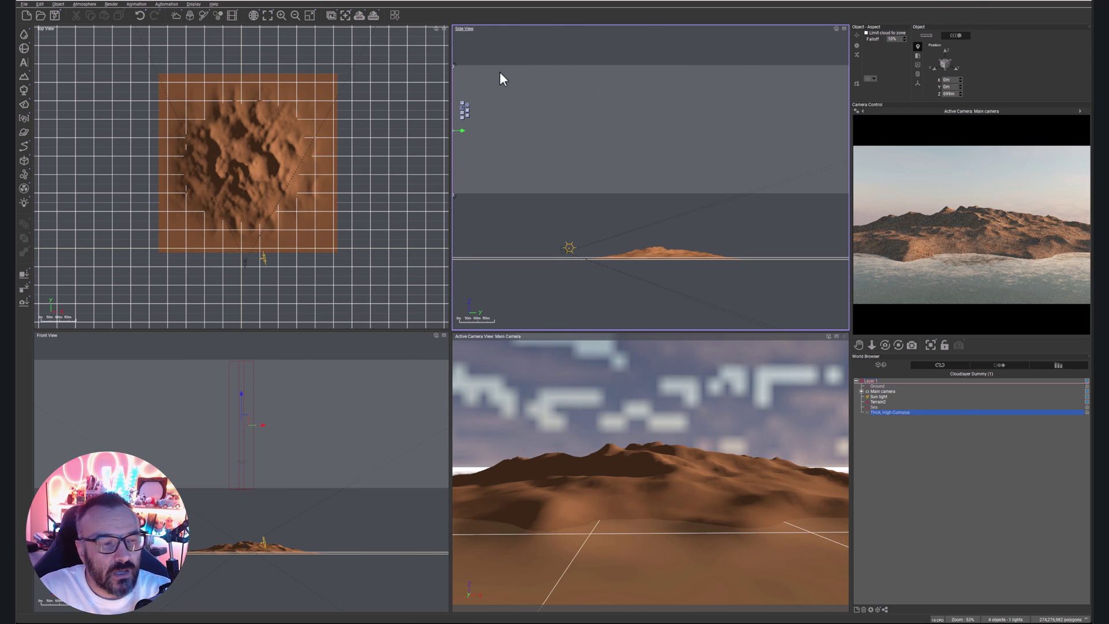
Set the render quality preset to Final, render the scene to screen at 640x427, and accept the post-render options.
right_click(376, 17)
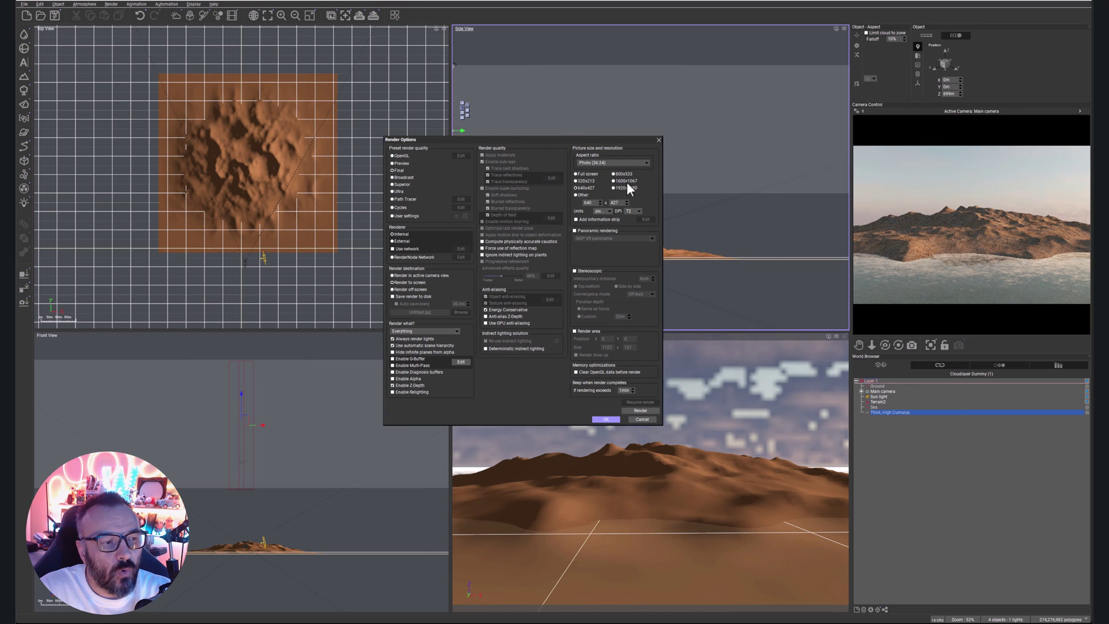
click(394, 163)
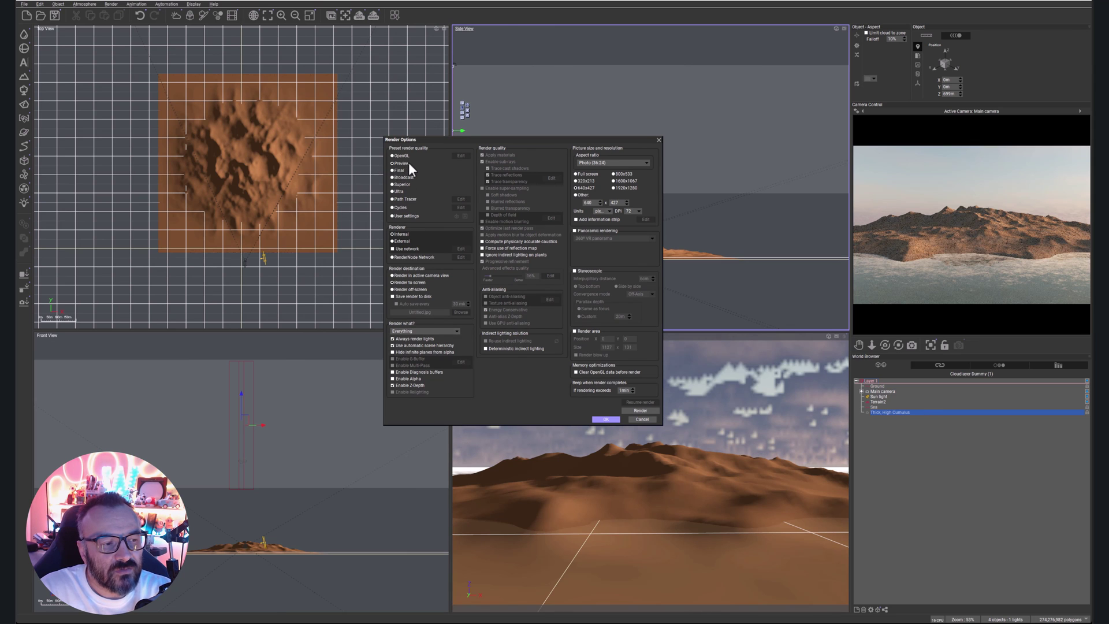
click(391, 170)
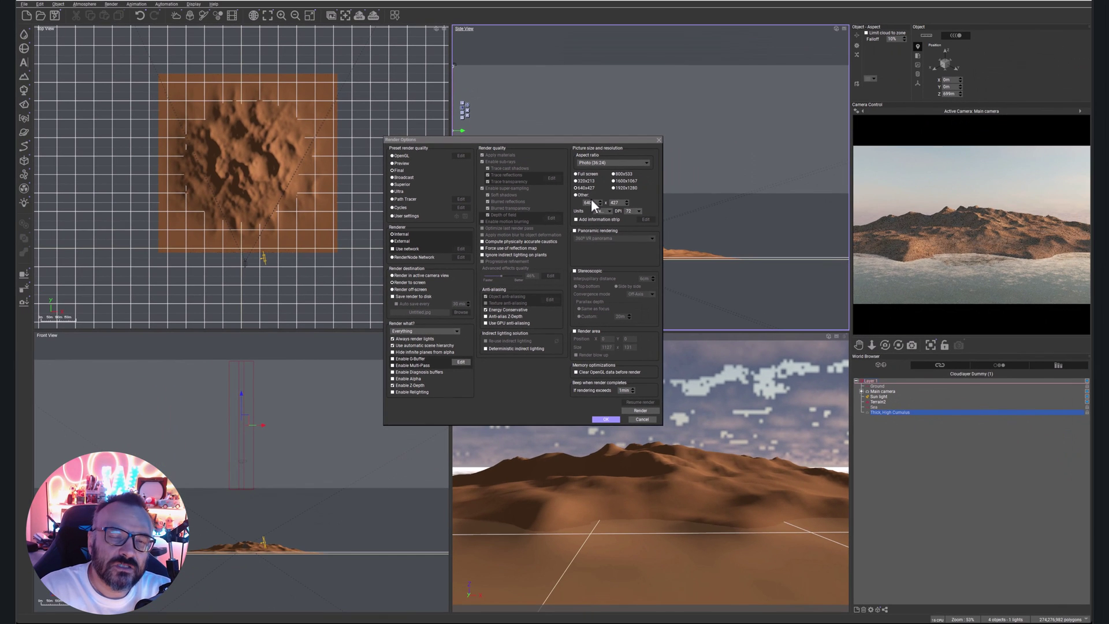
click(605, 419)
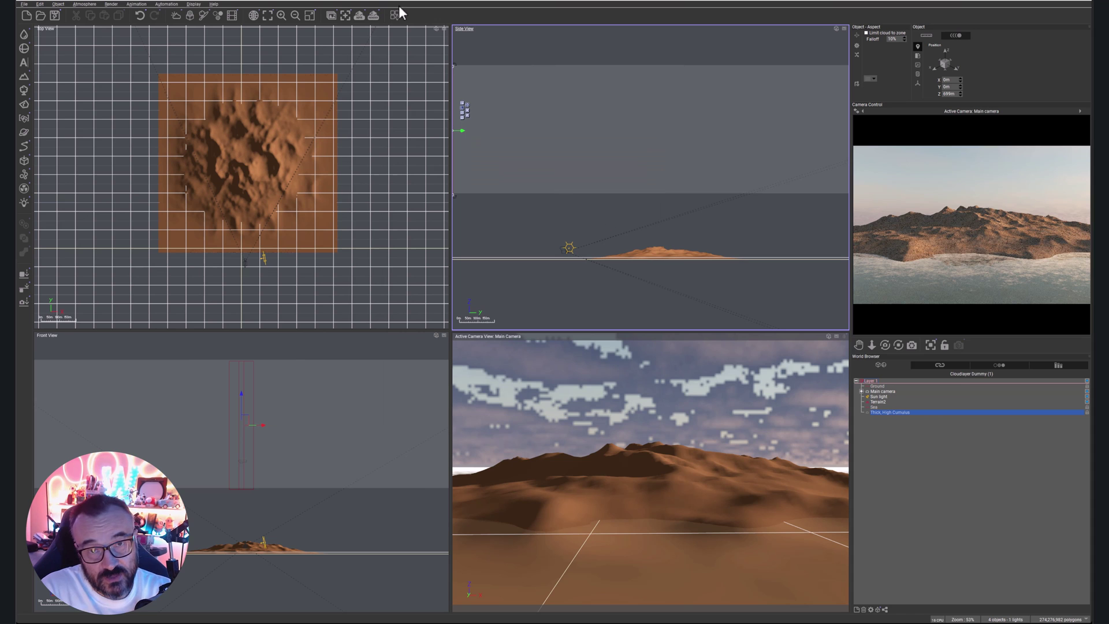
click(376, 14)
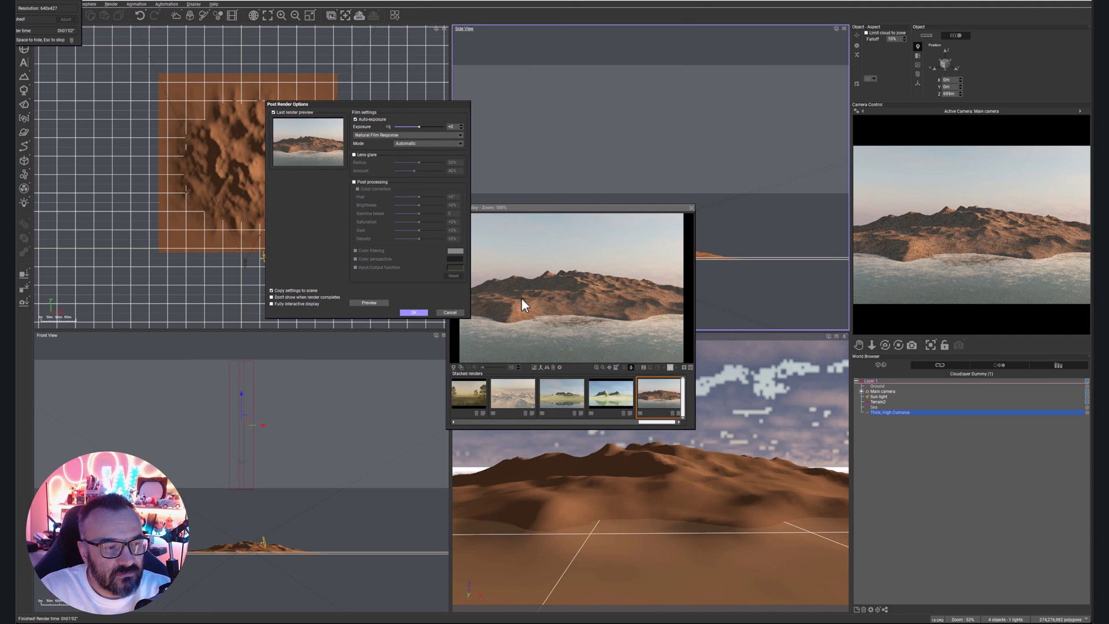
click(413, 313)
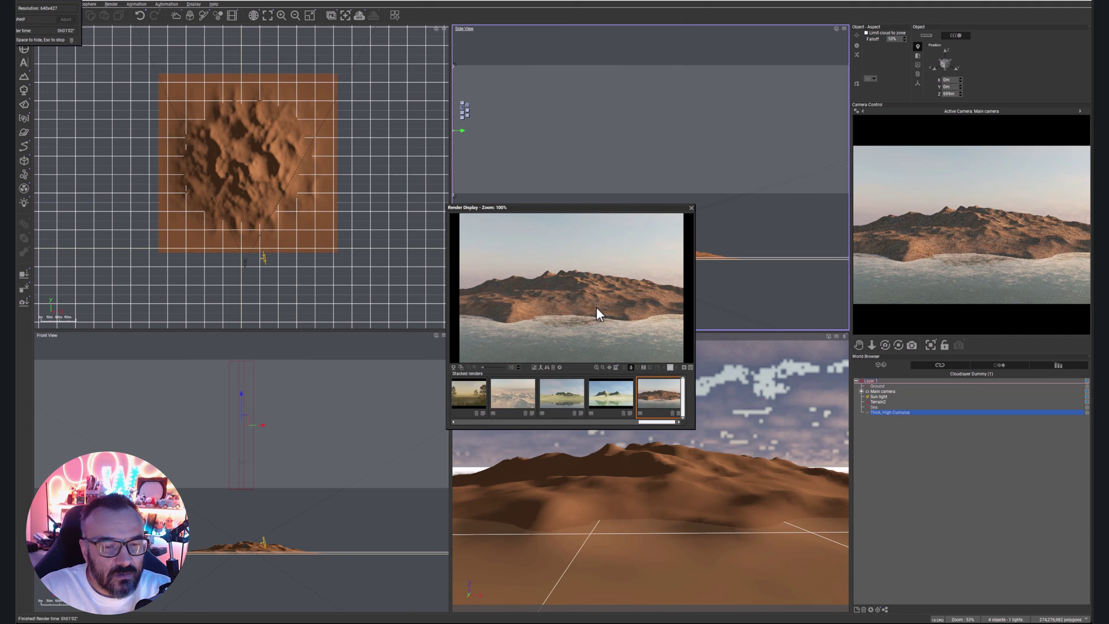